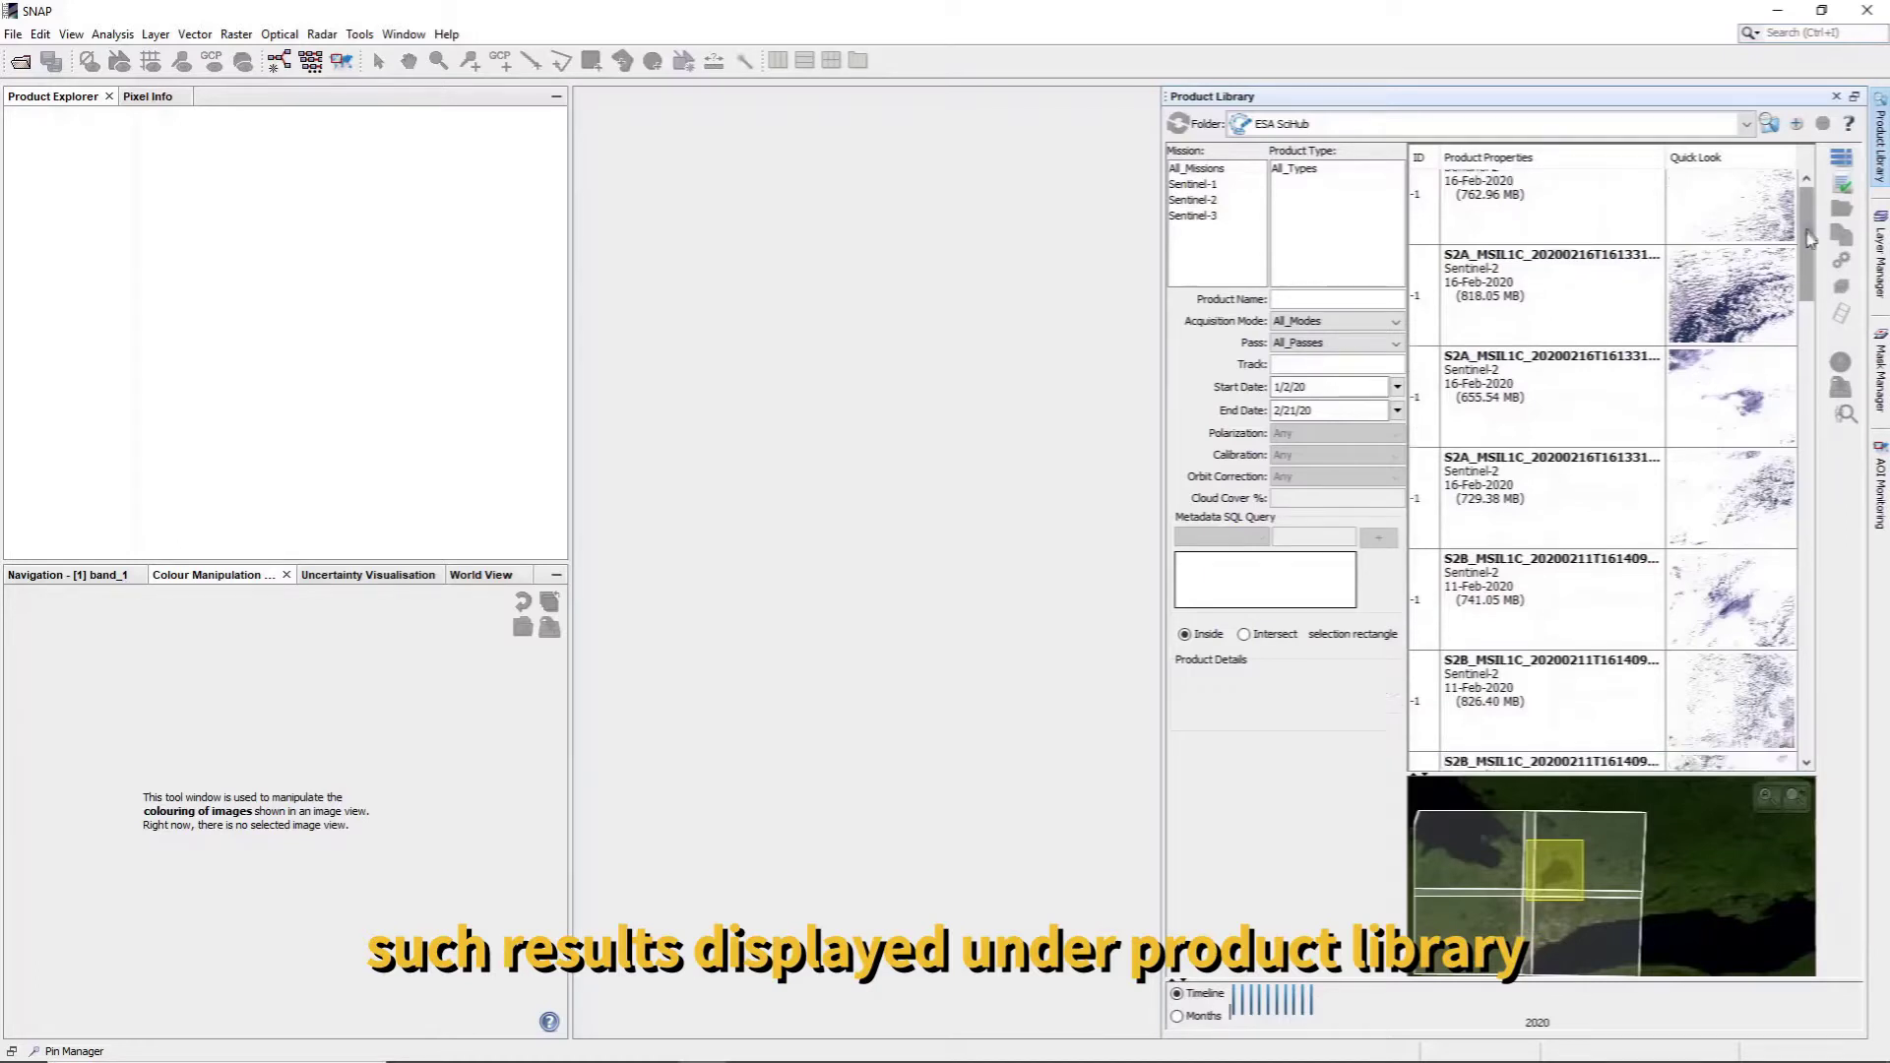
Step: Browse the Sentinel-2 search results and select the 777.60 MB product from 17-Jan-2020 to view its details and file options
scroll(1674, 443, "down", 10)
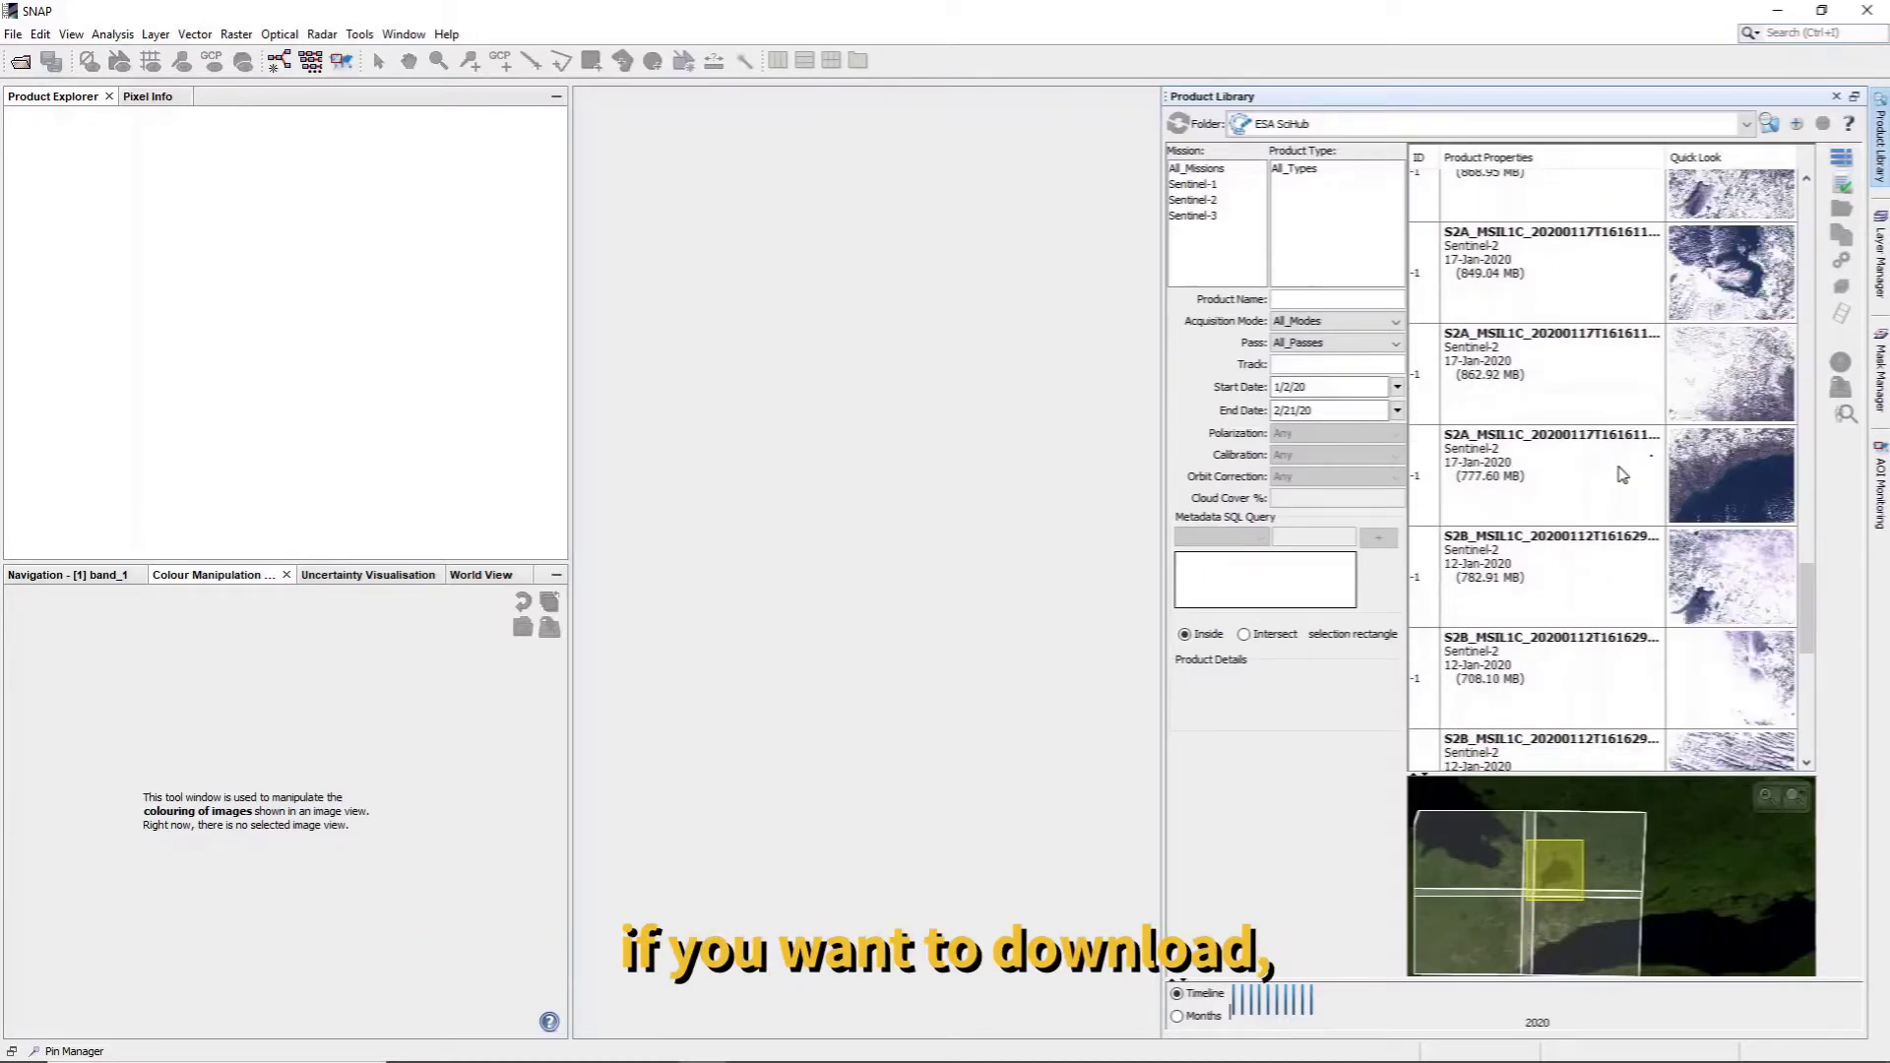
left_click(1613, 478)
right_click(1606, 479)
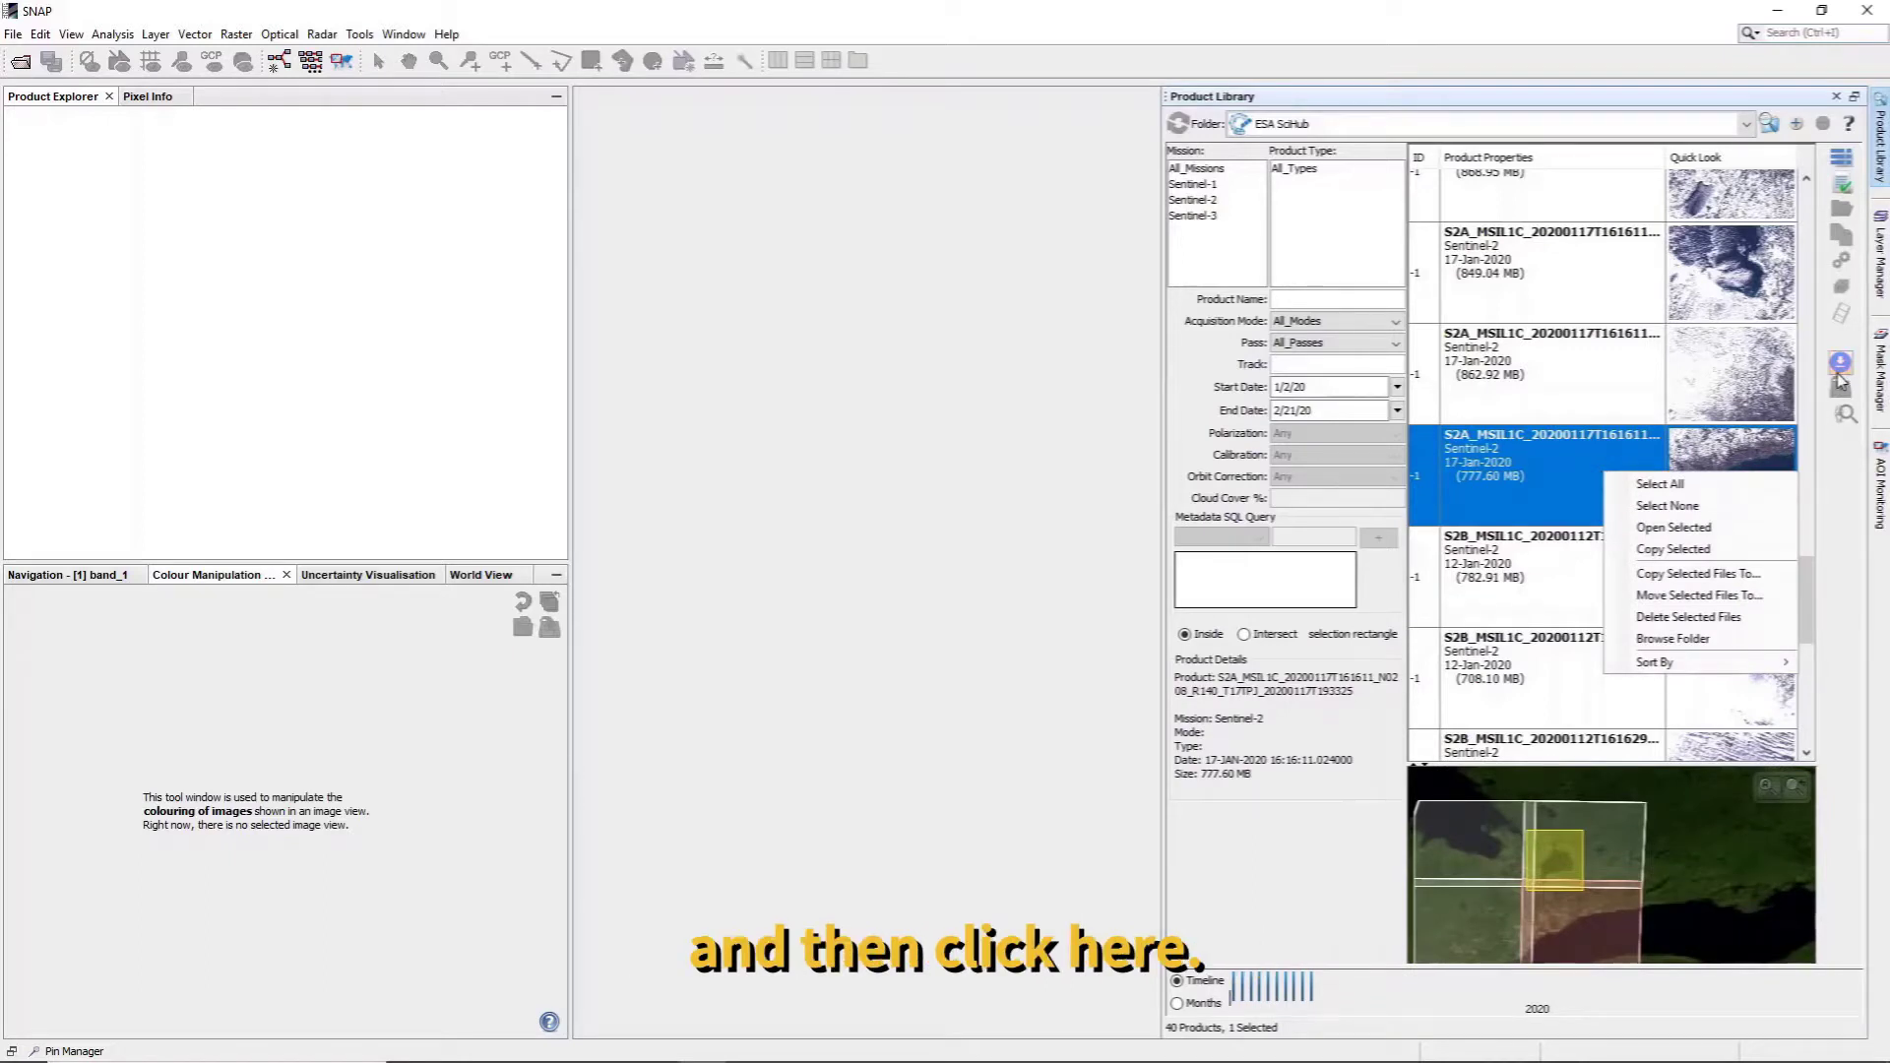
mouse_move(1806, 591)
left_mouse_down()
mouse_move(1806, 556)
mouse_move(1796, 588)
left_mouse_up()
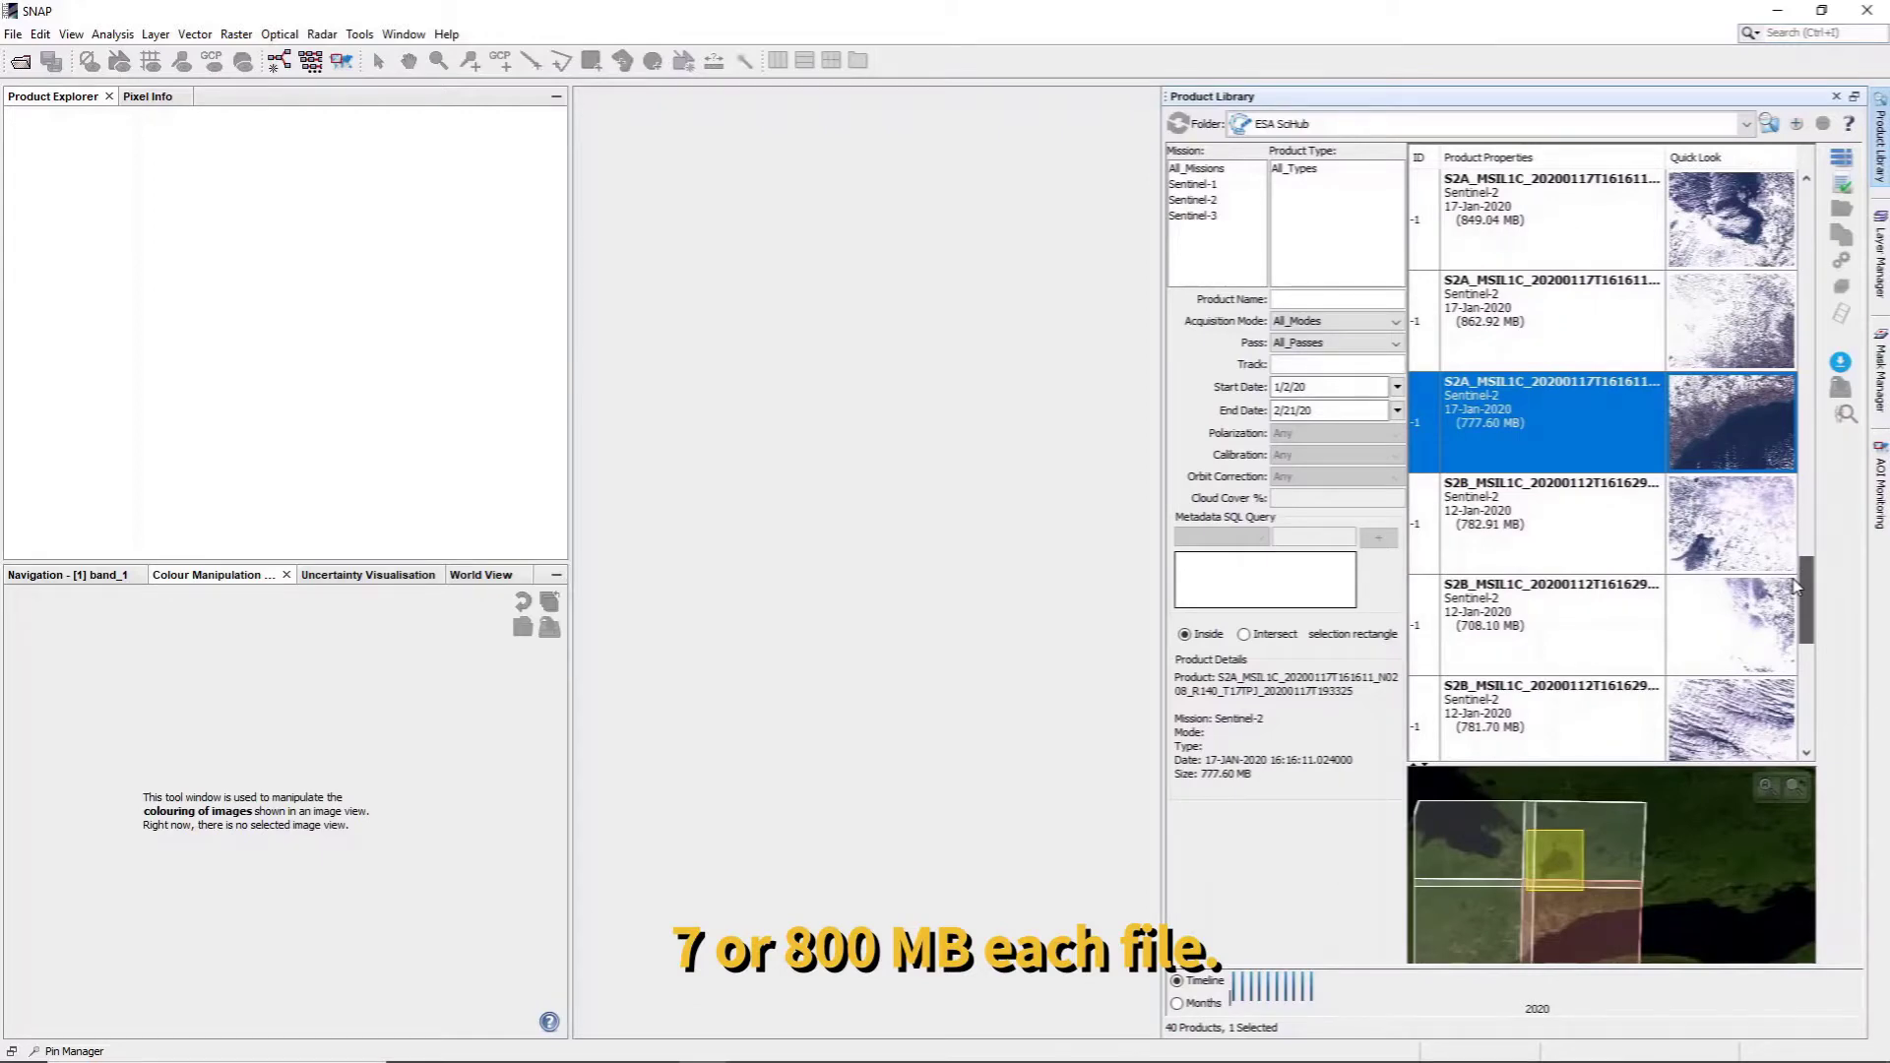
left_click_drag(1794, 588, 1787, 632)
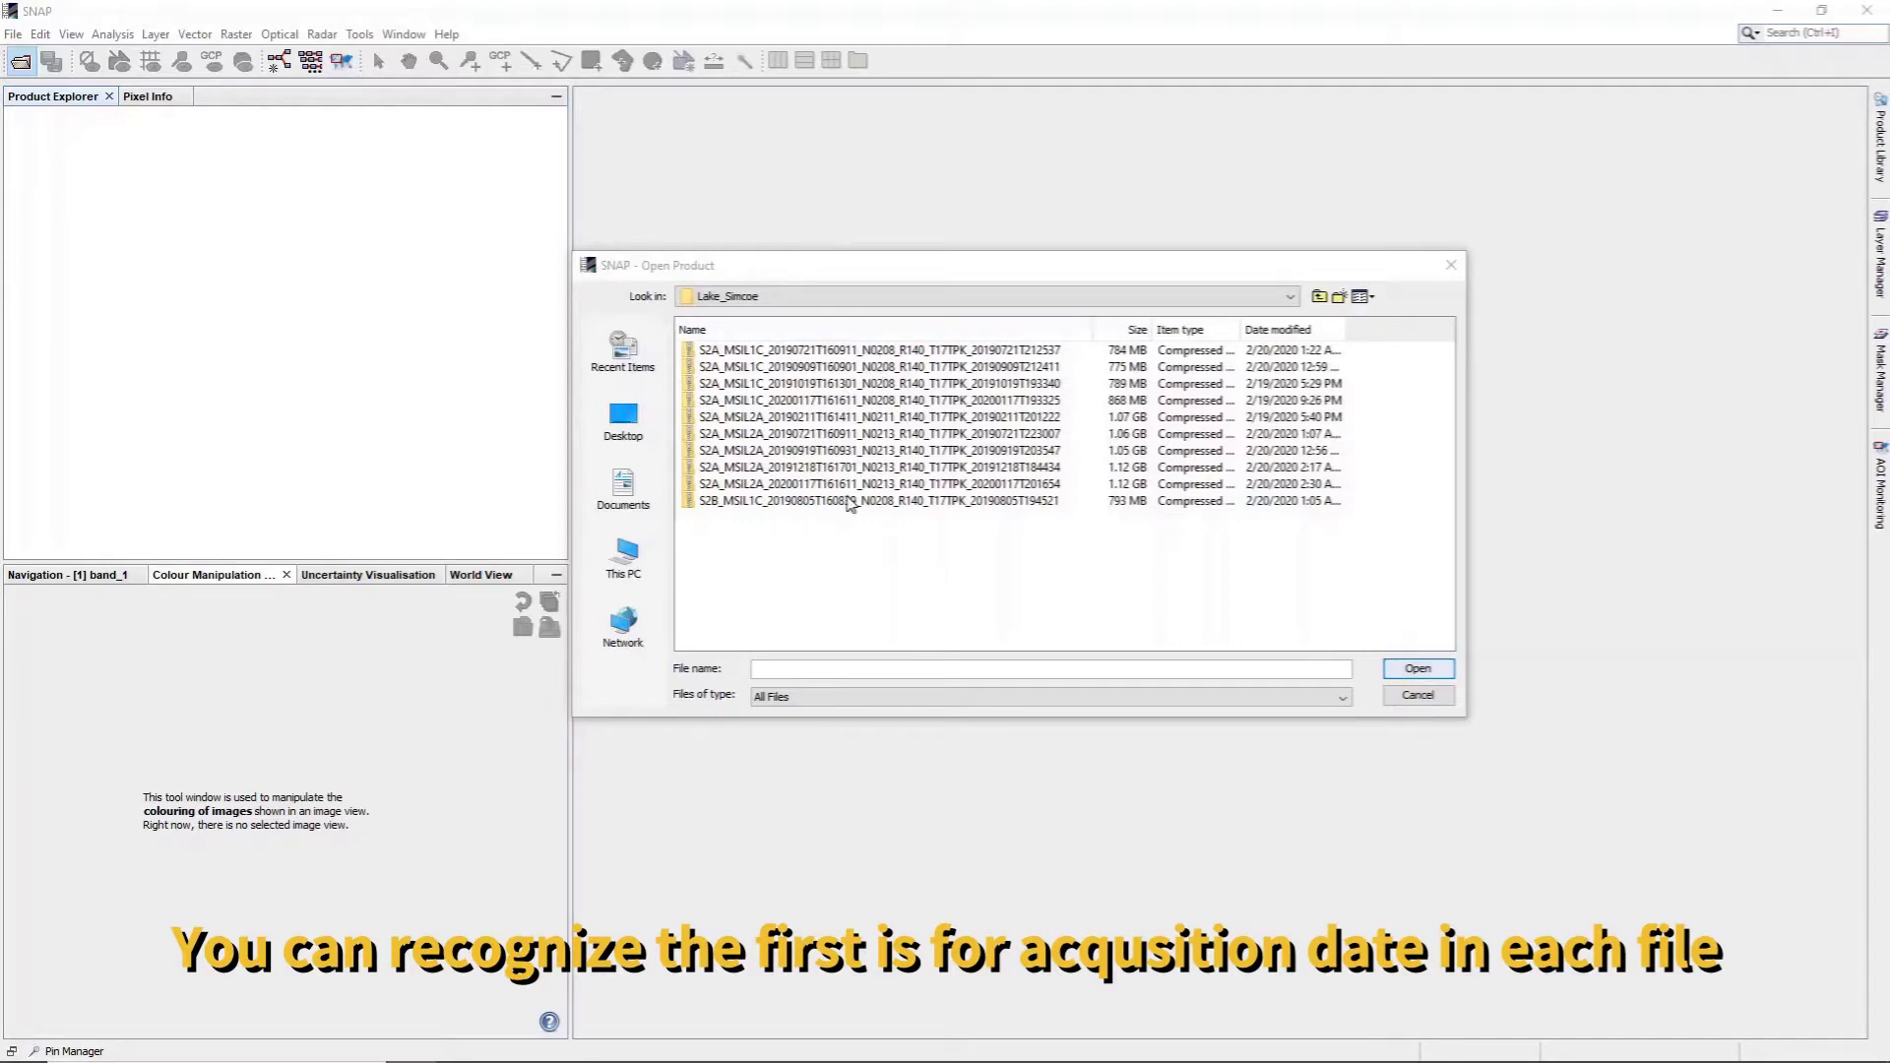
Step: Open the four S2A_MSIL1C products dated 20190721, 20190909, 20191019 and 20200117 from the Lake_Simcoe folder
left_click(846, 350)
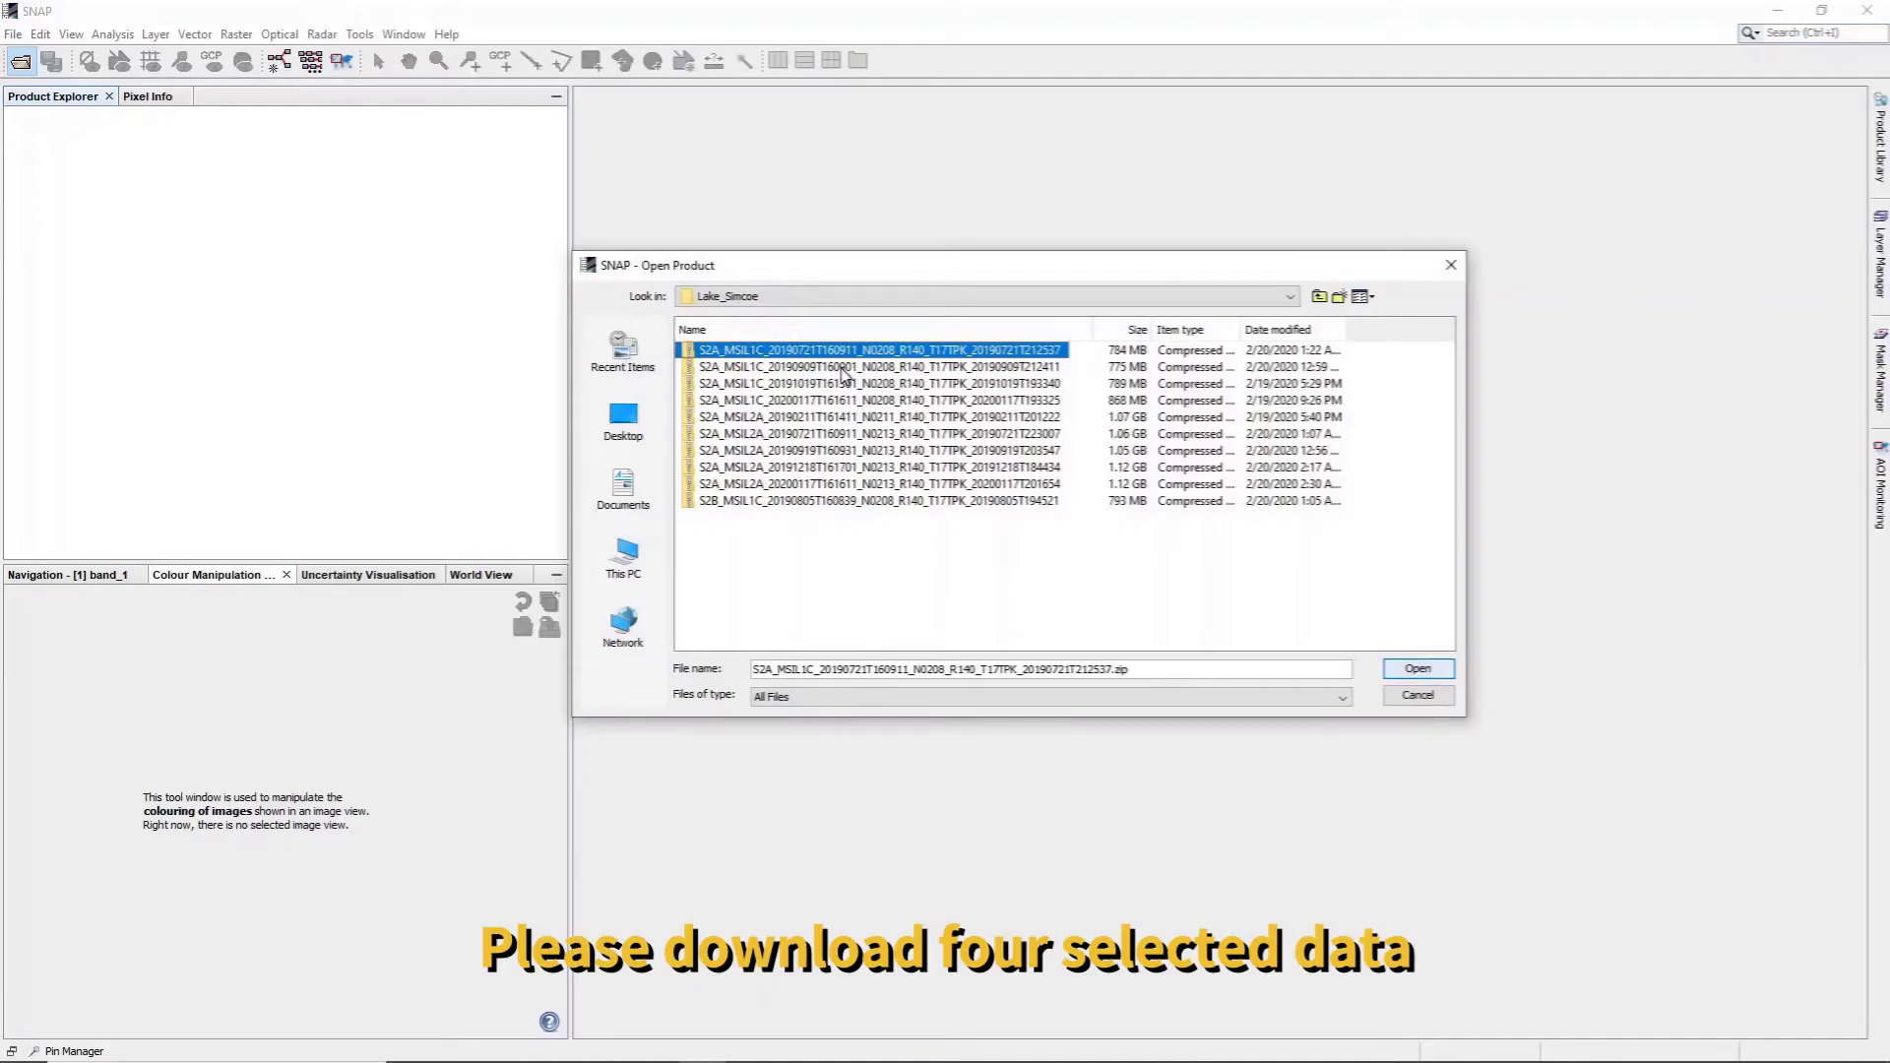
left_click(844, 369, "ctrl")
left_click(839, 384, "ctrl")
left_click(835, 400, "ctrl")
key("Return")
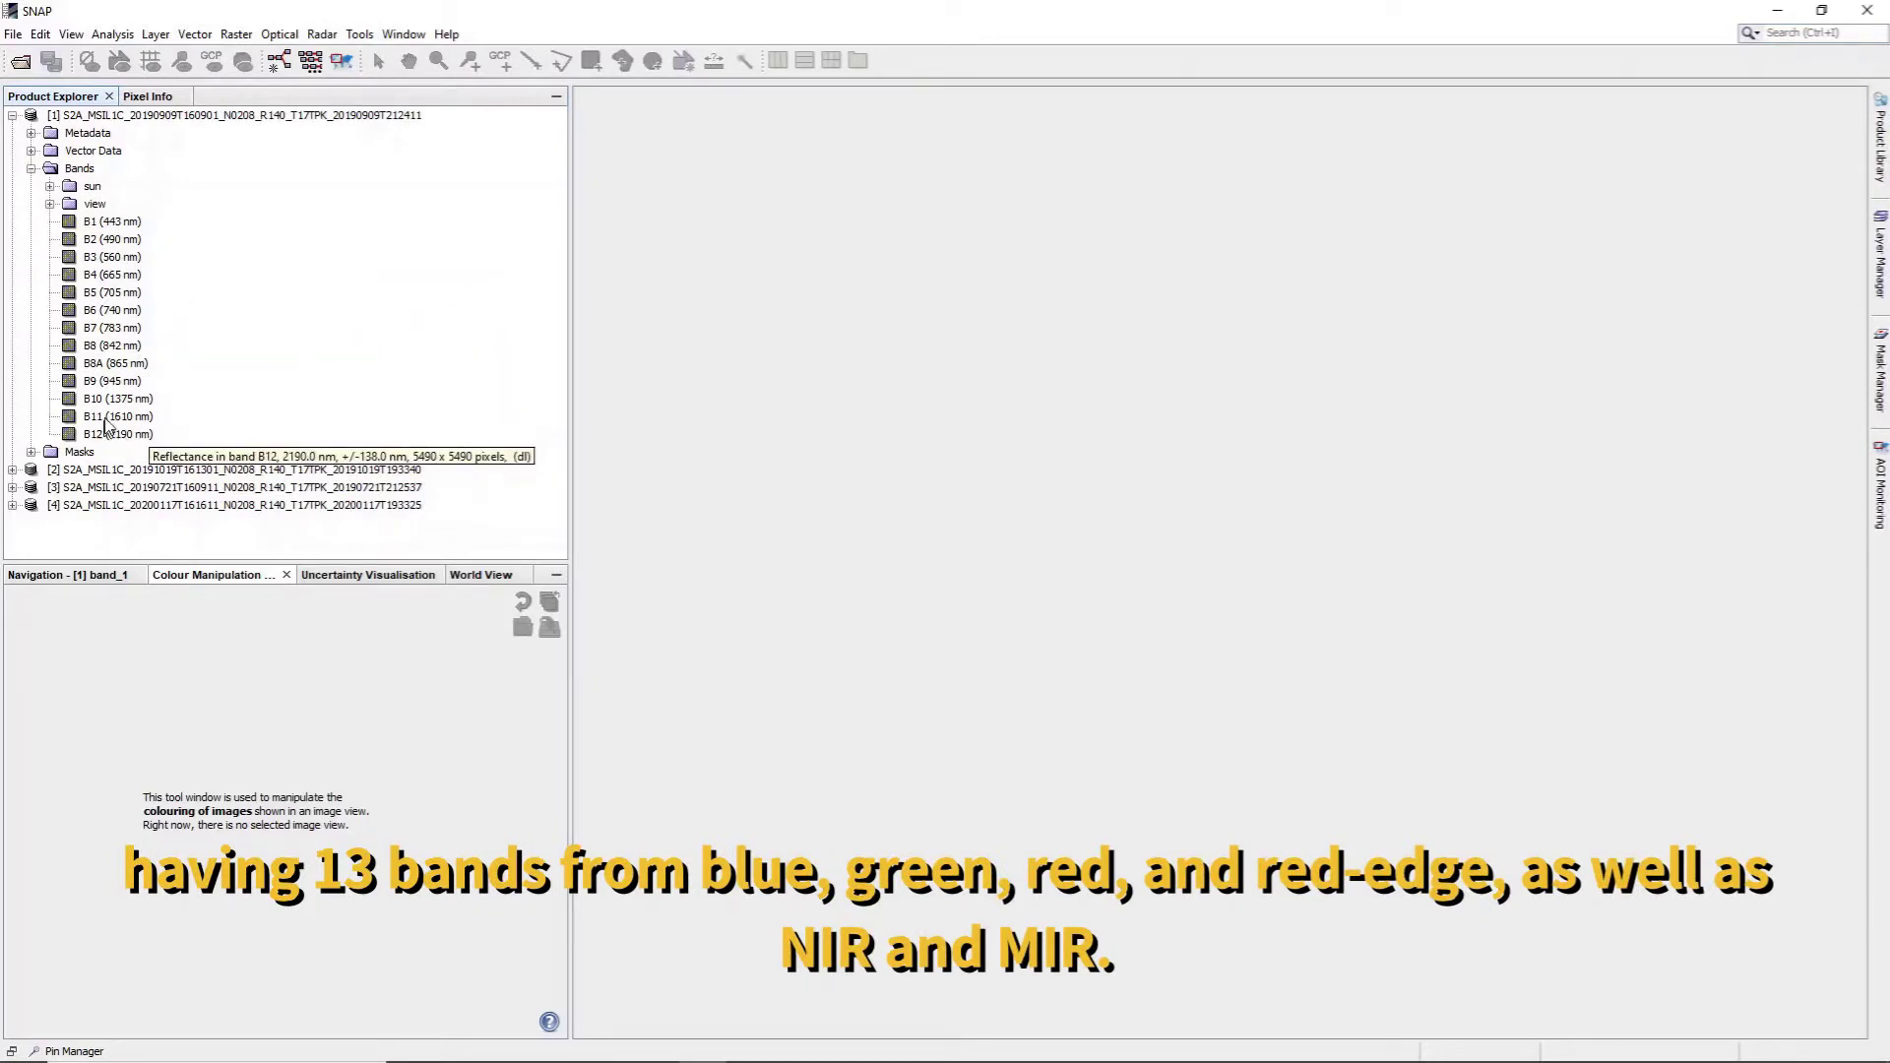
Step: Tile the B2, B4, B8 and B11 images of the 20190909 product evenly and show the navigation overview
left_click(115, 224)
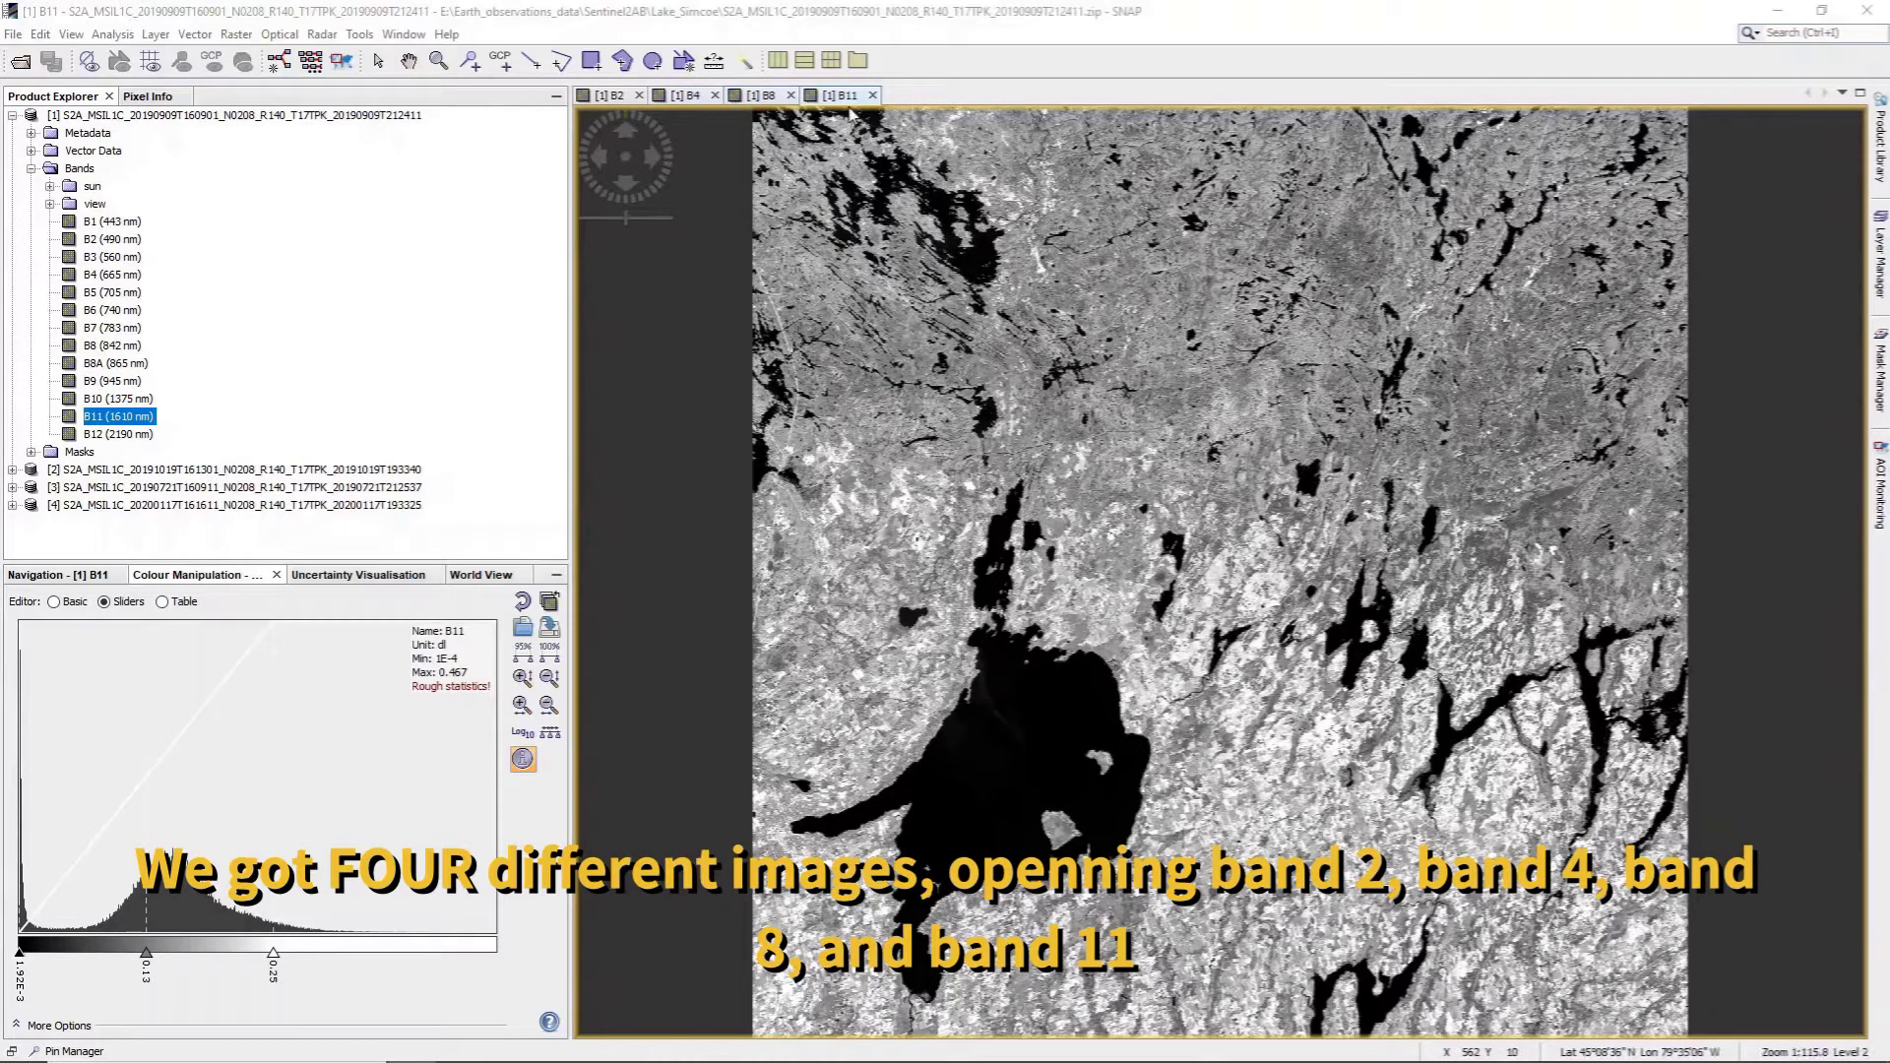
left_click(404, 34)
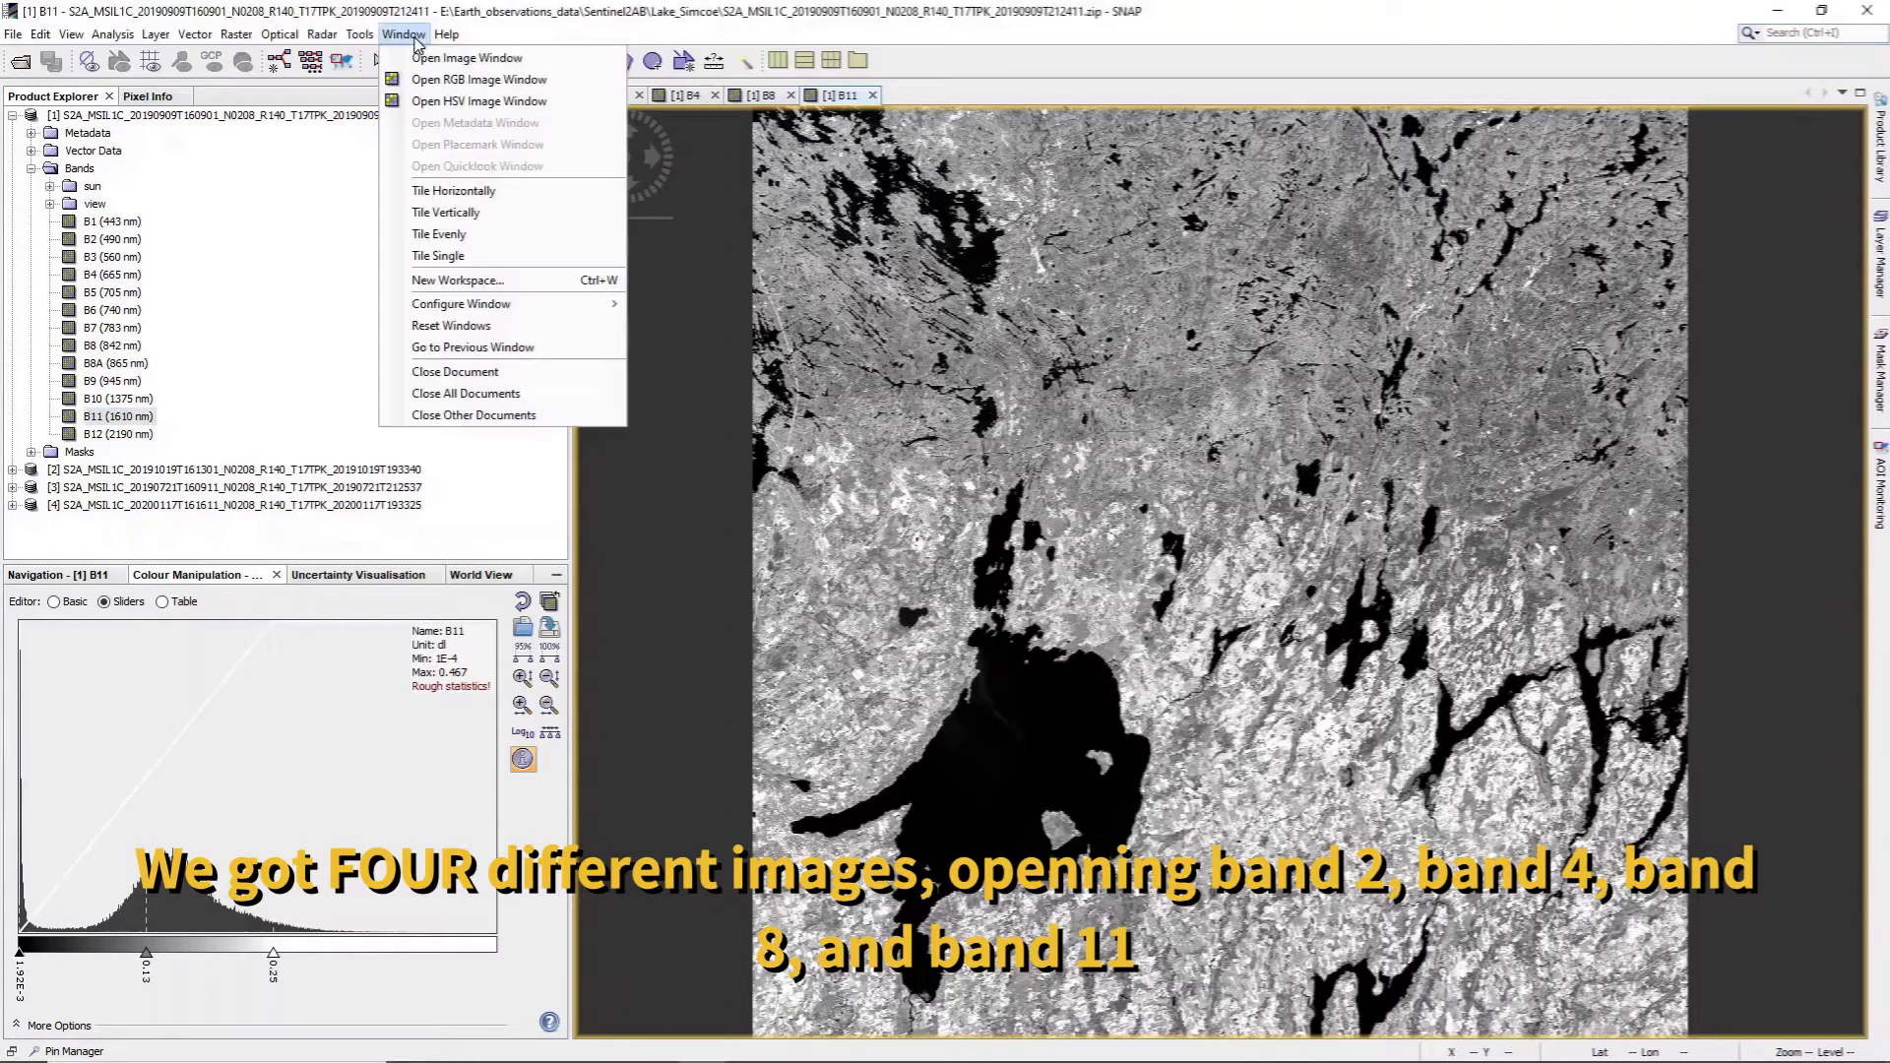
left_click(440, 236)
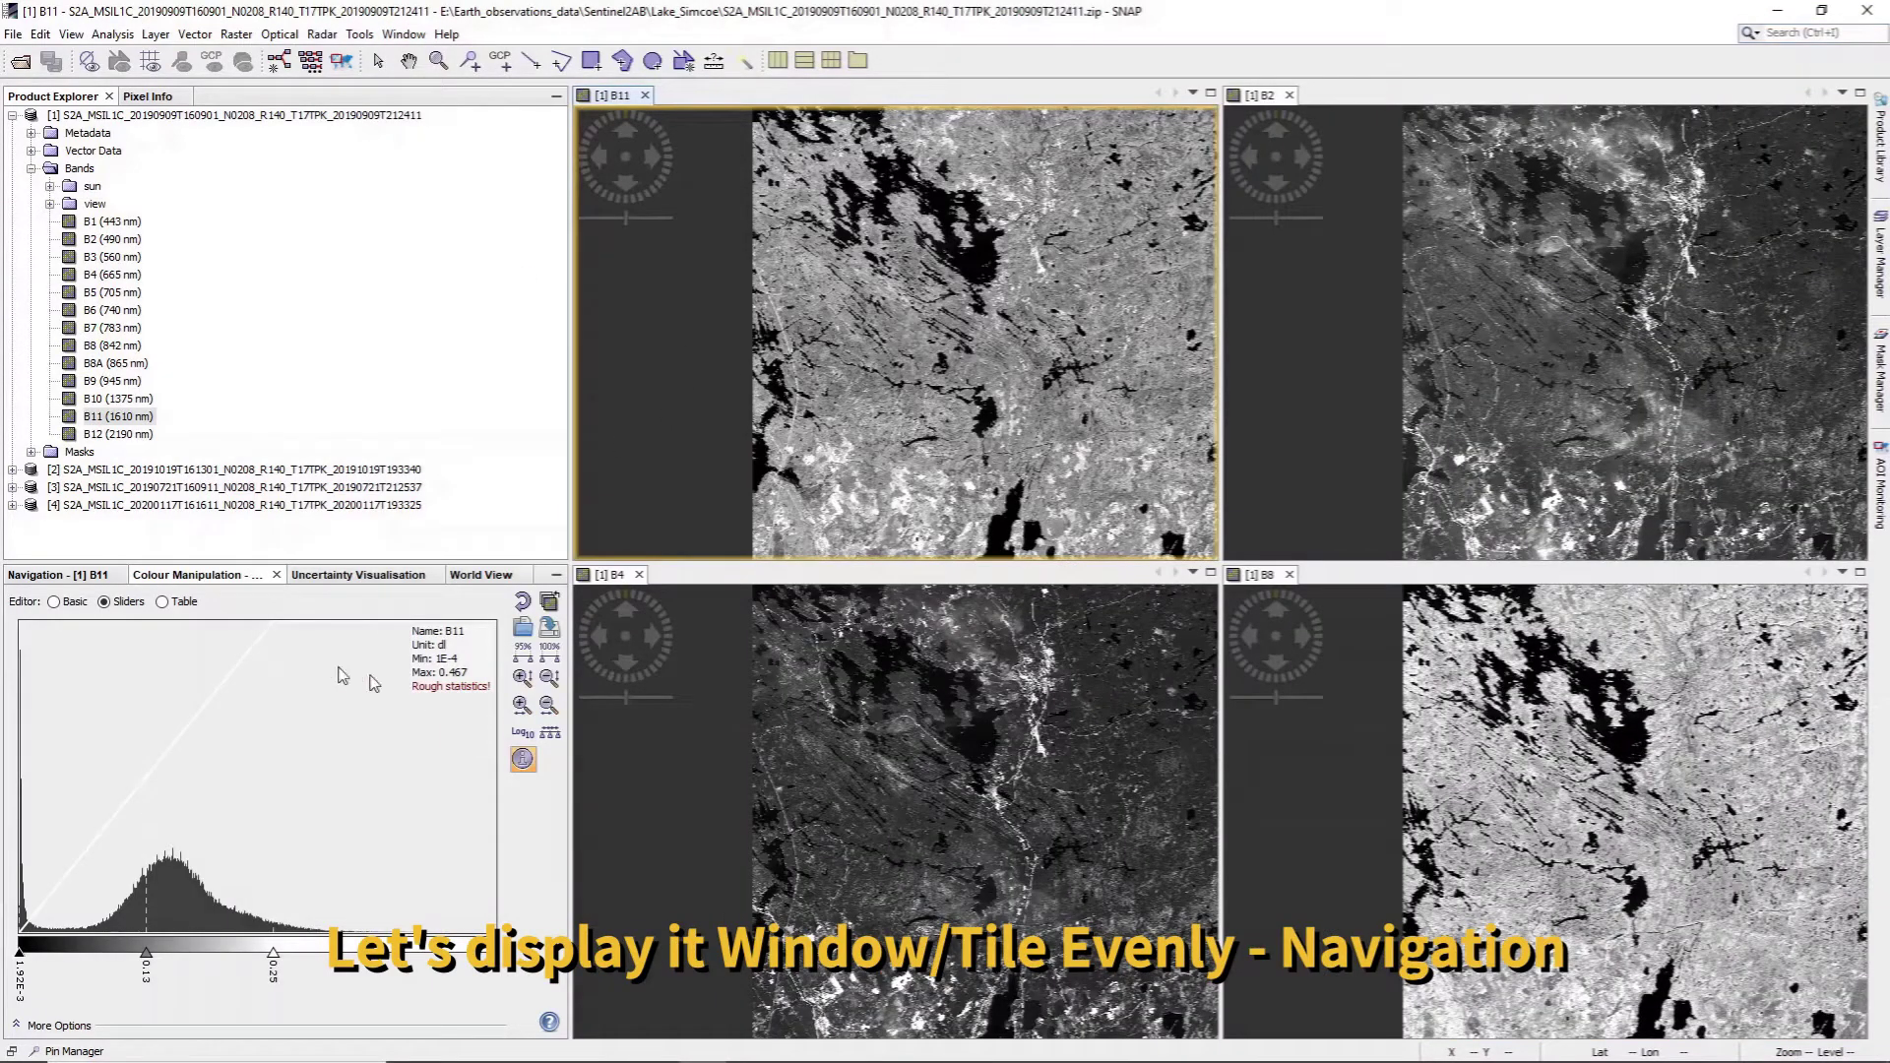
left_click(37, 581)
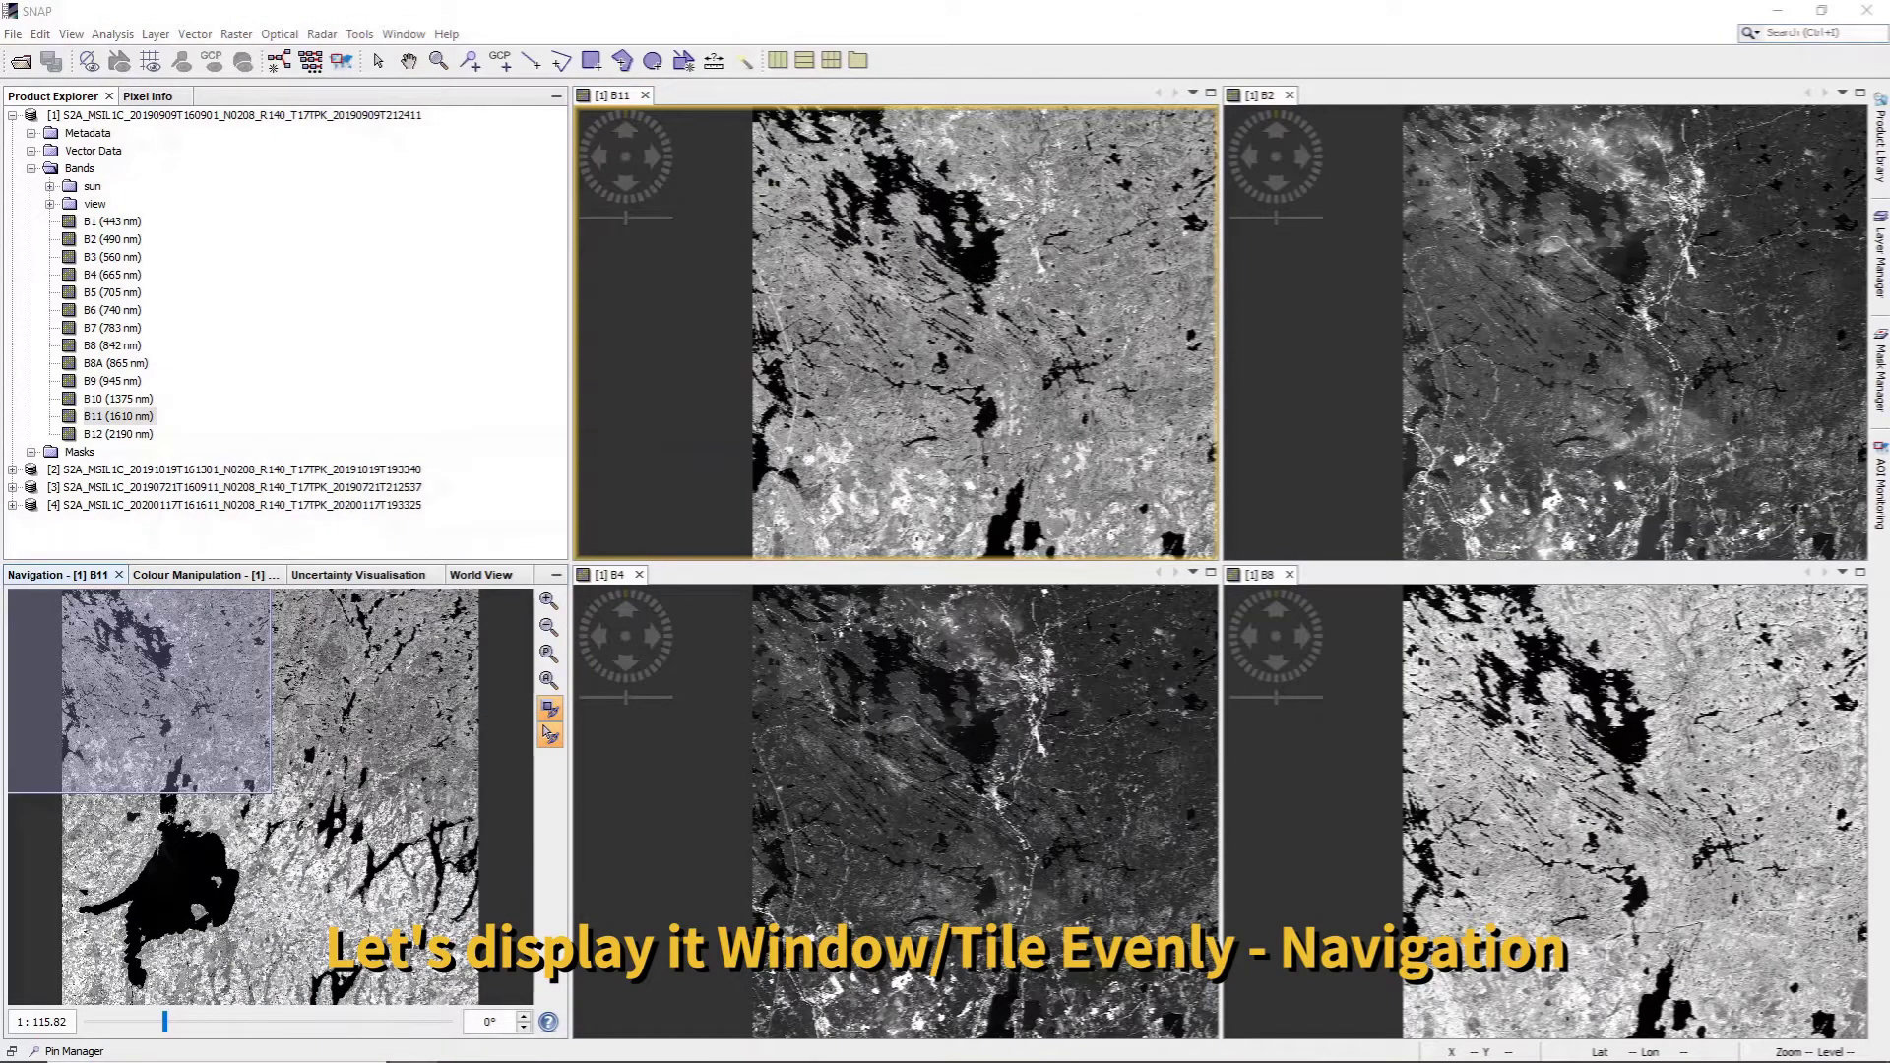
left_click_drag(108, 694, 226, 760)
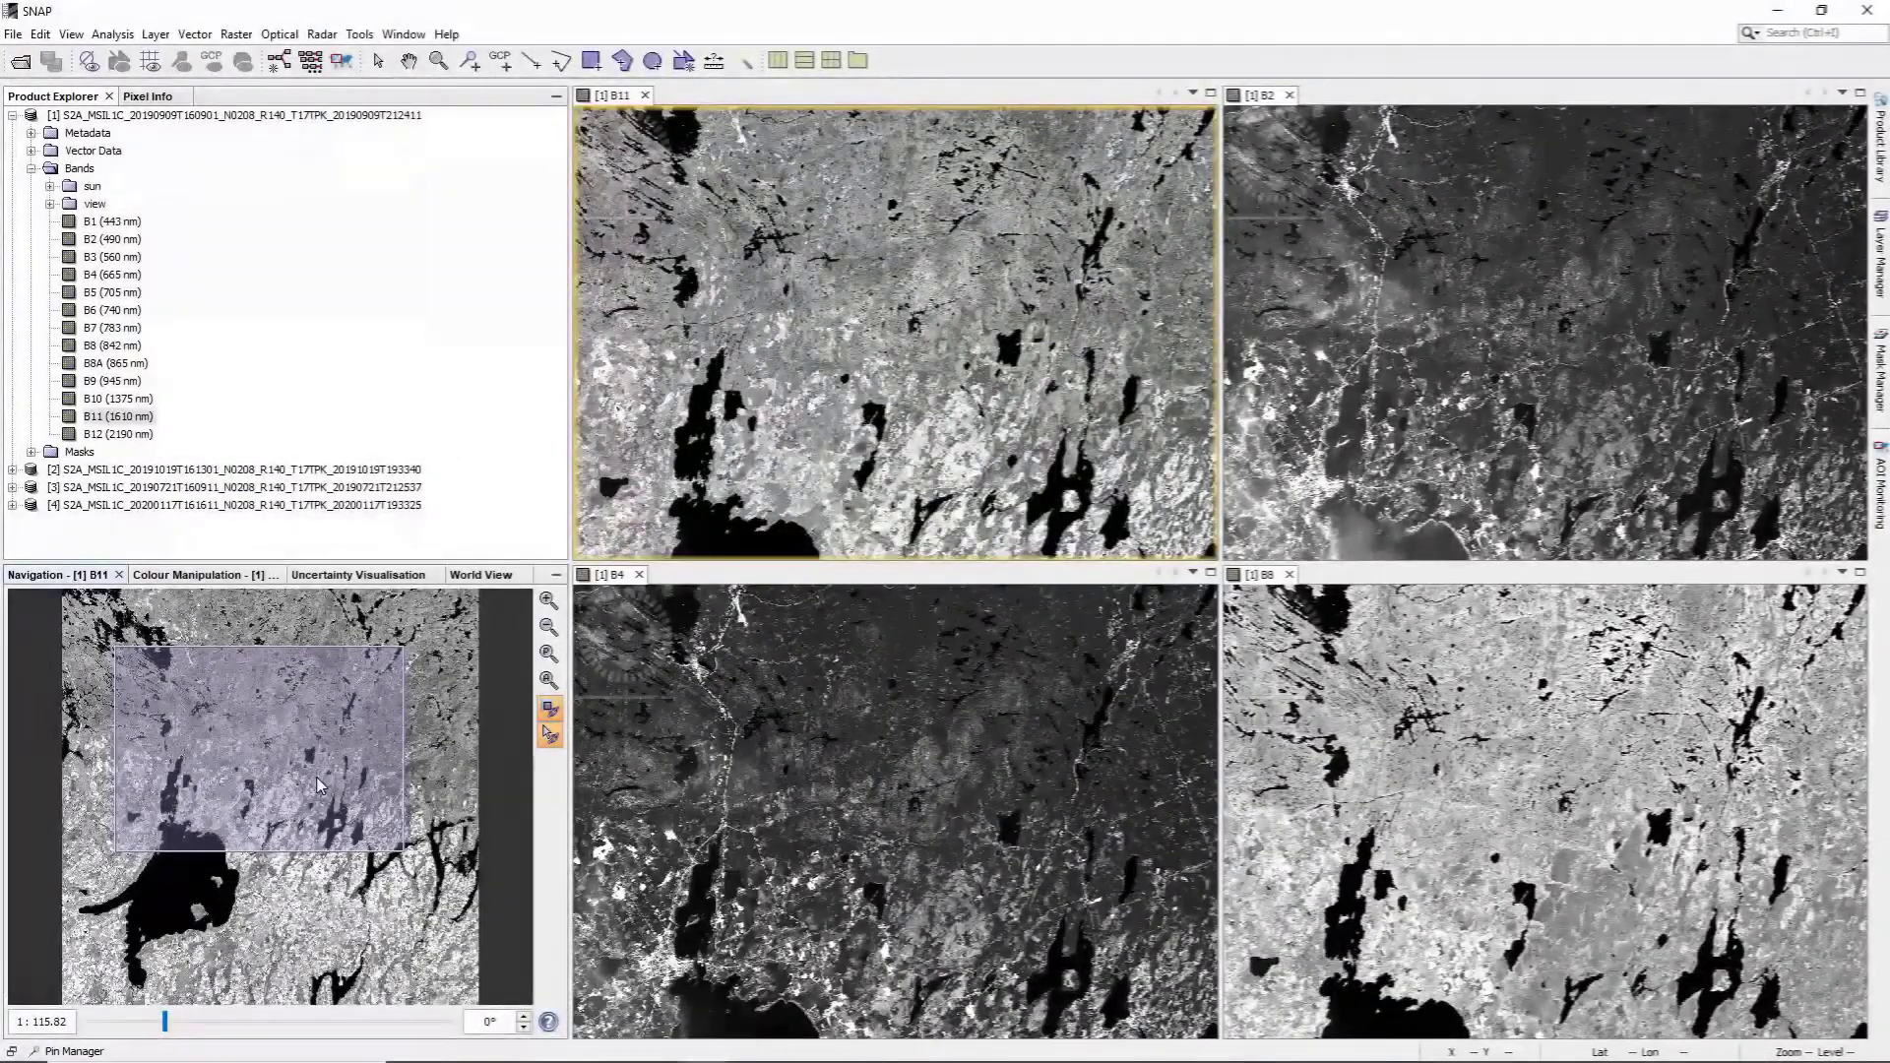
left_click_drag(317, 785, 302, 852)
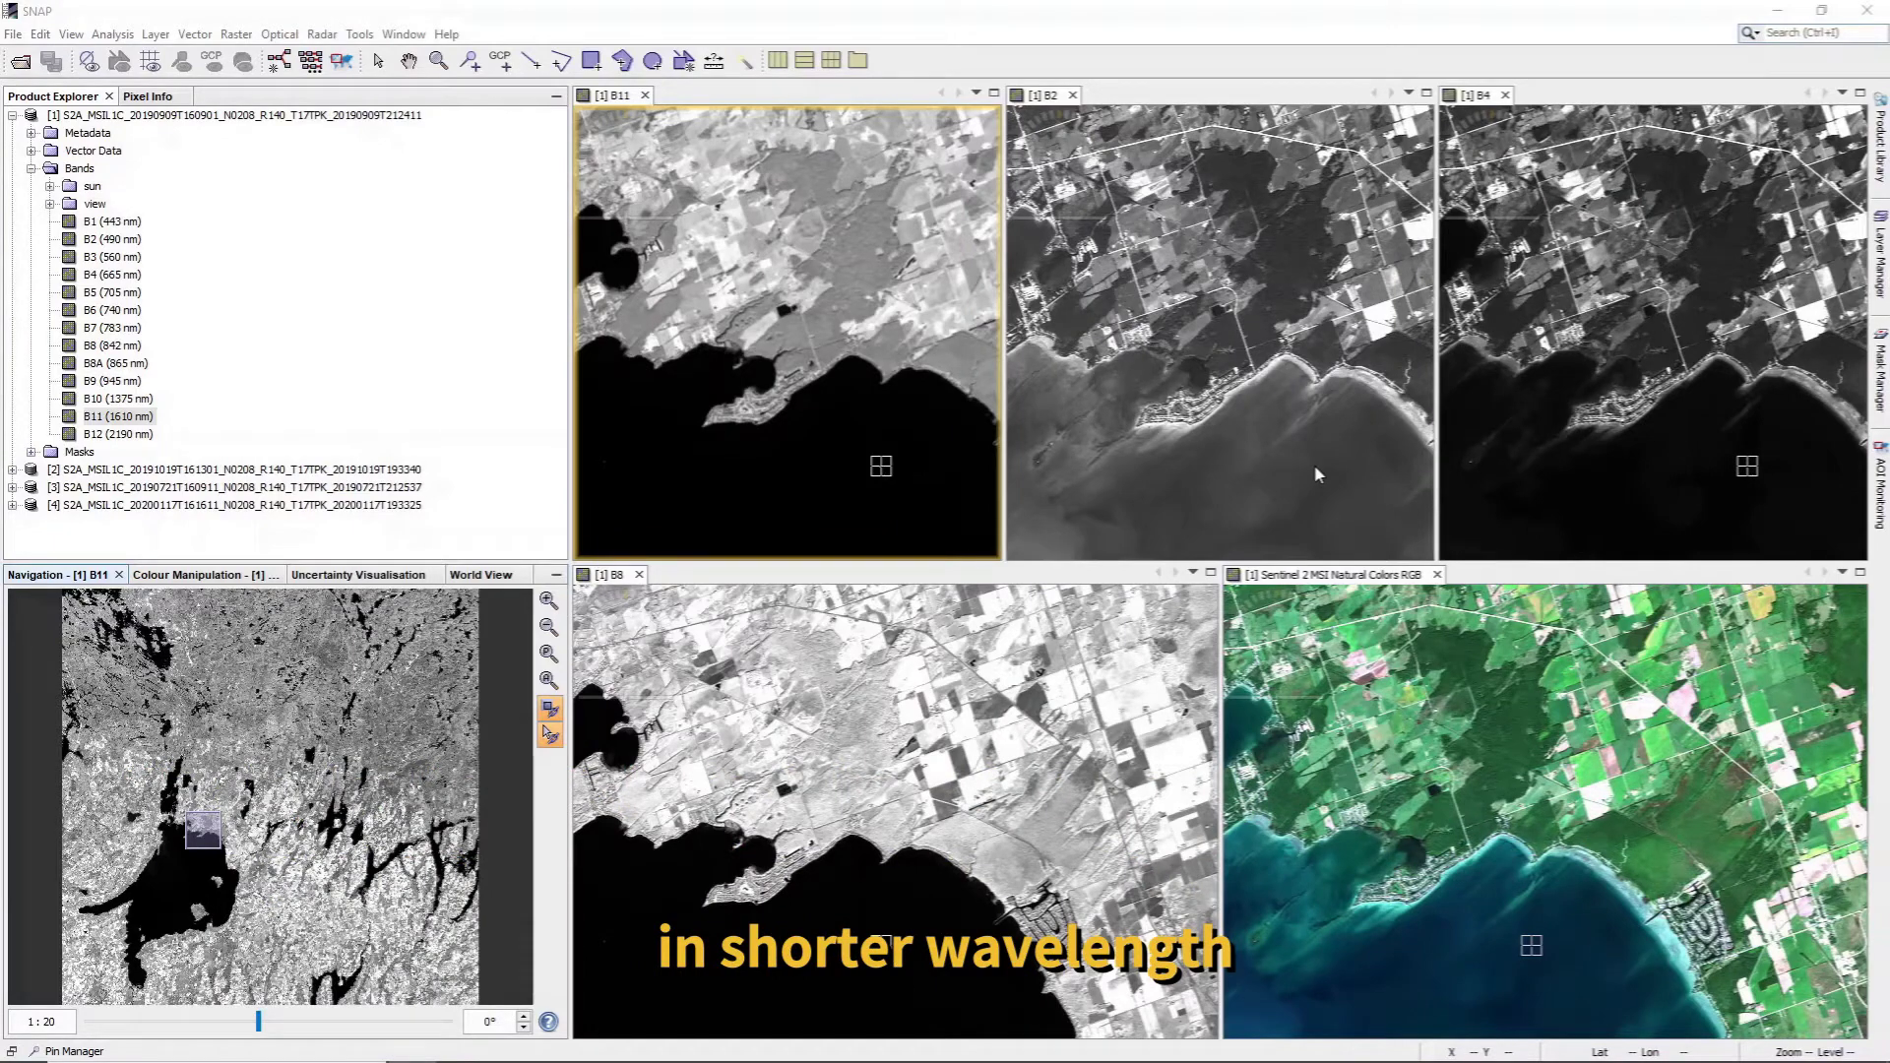
Step: Compare the lake shore, surrounding farmland and island across the B11, B2, B4, B8 and natural-colour images
left_click_drag(190, 822, 188, 830)
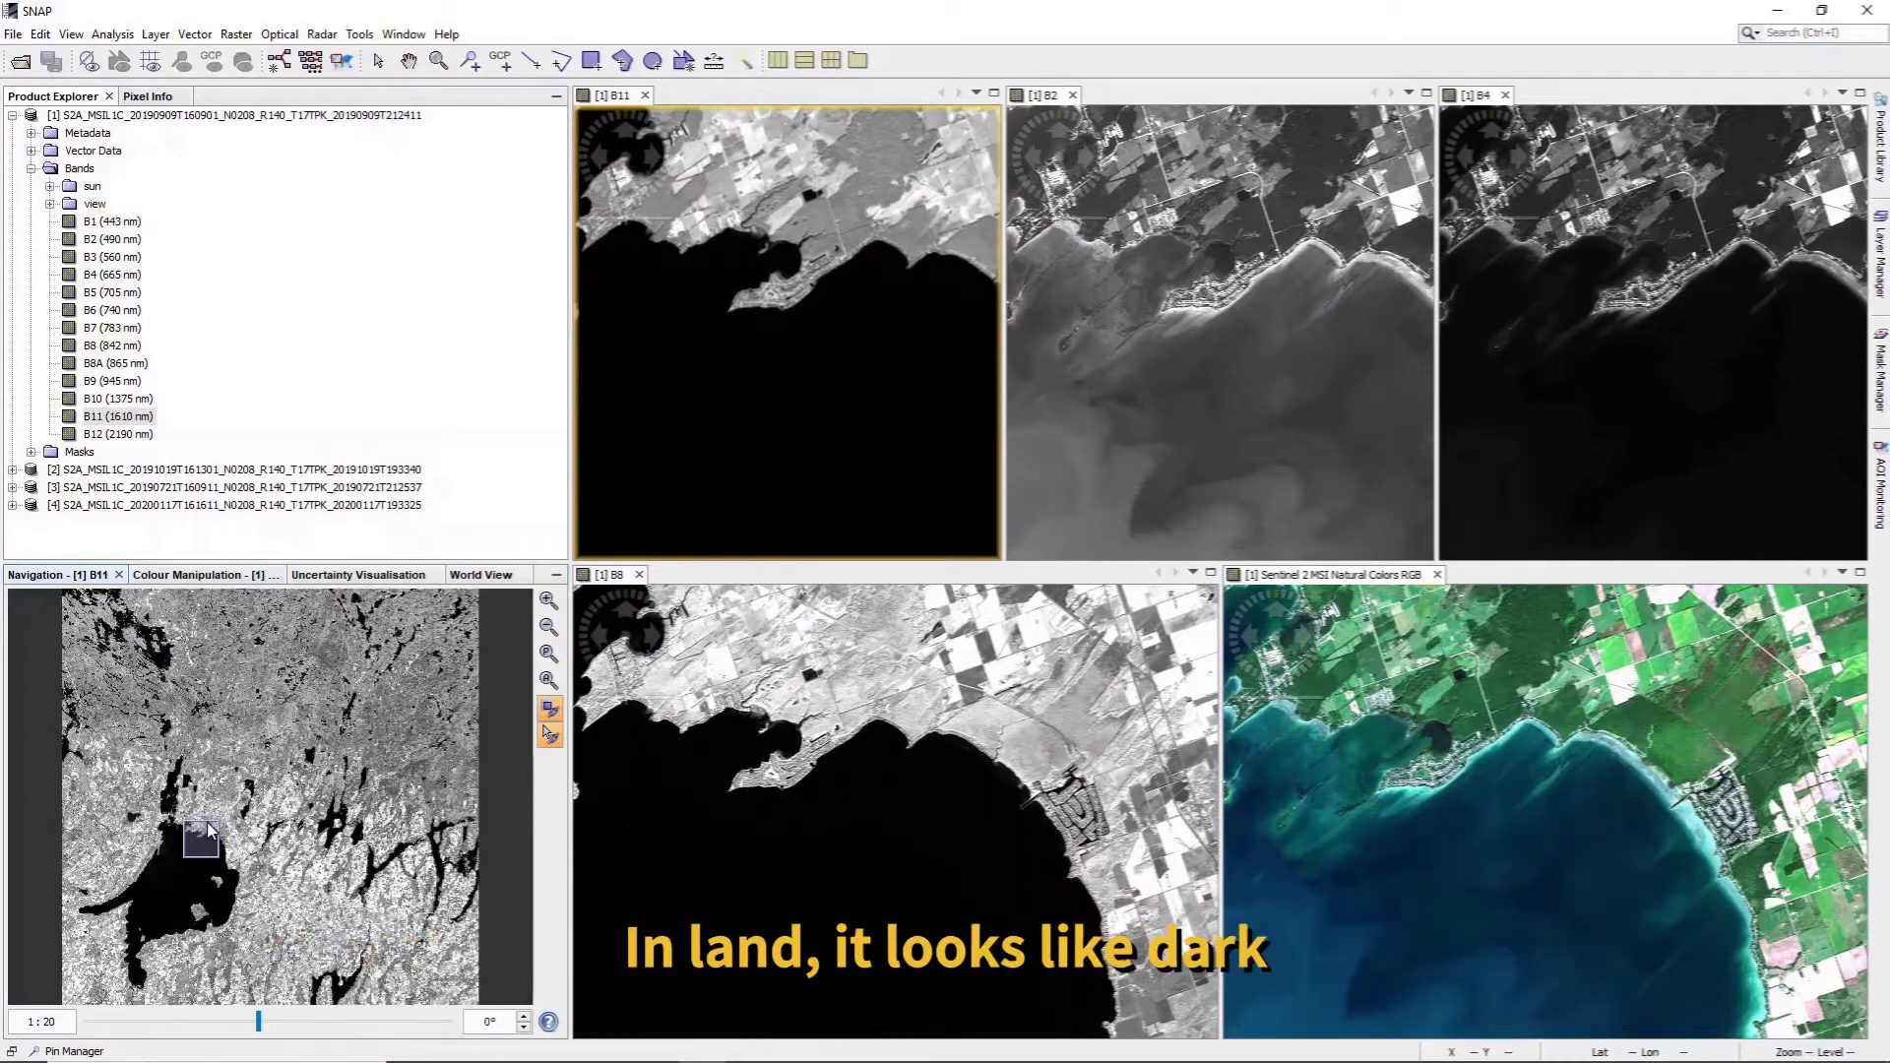
left_click_drag(211, 836, 213, 823)
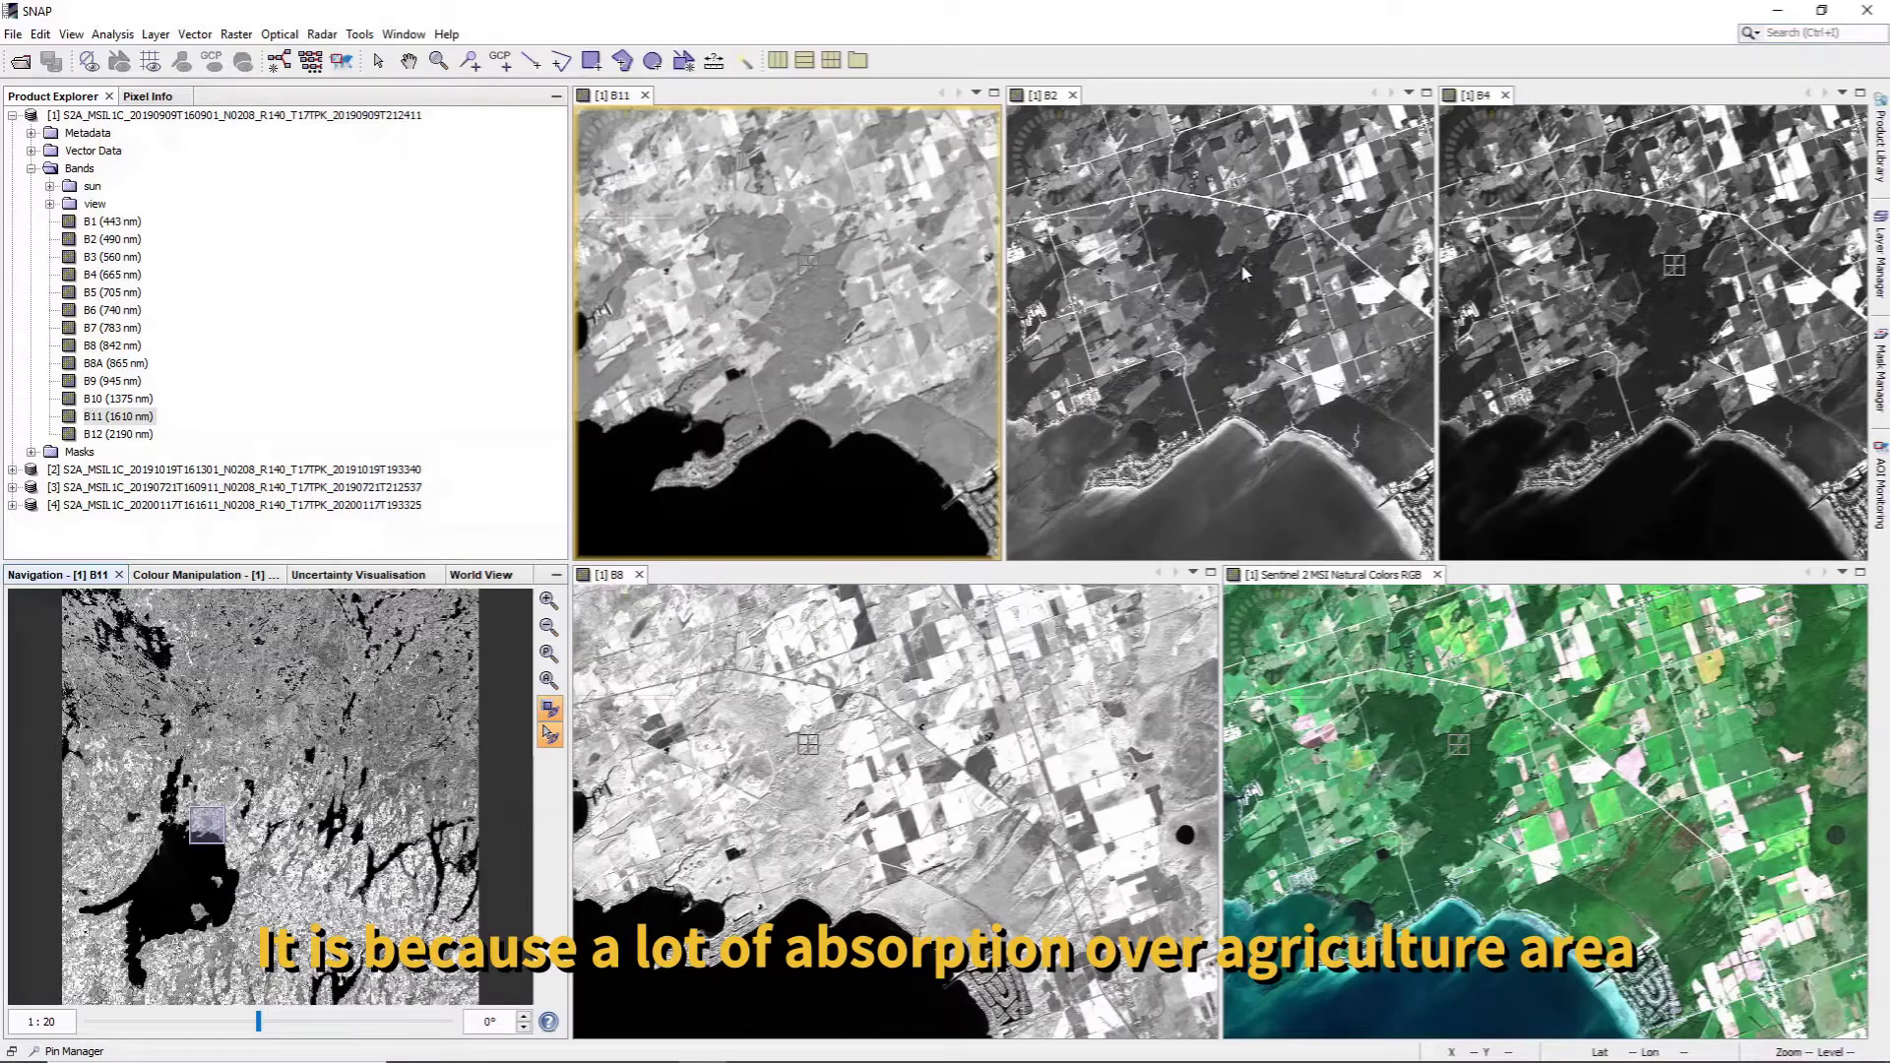
scroll(1211, 506, "down", 3)
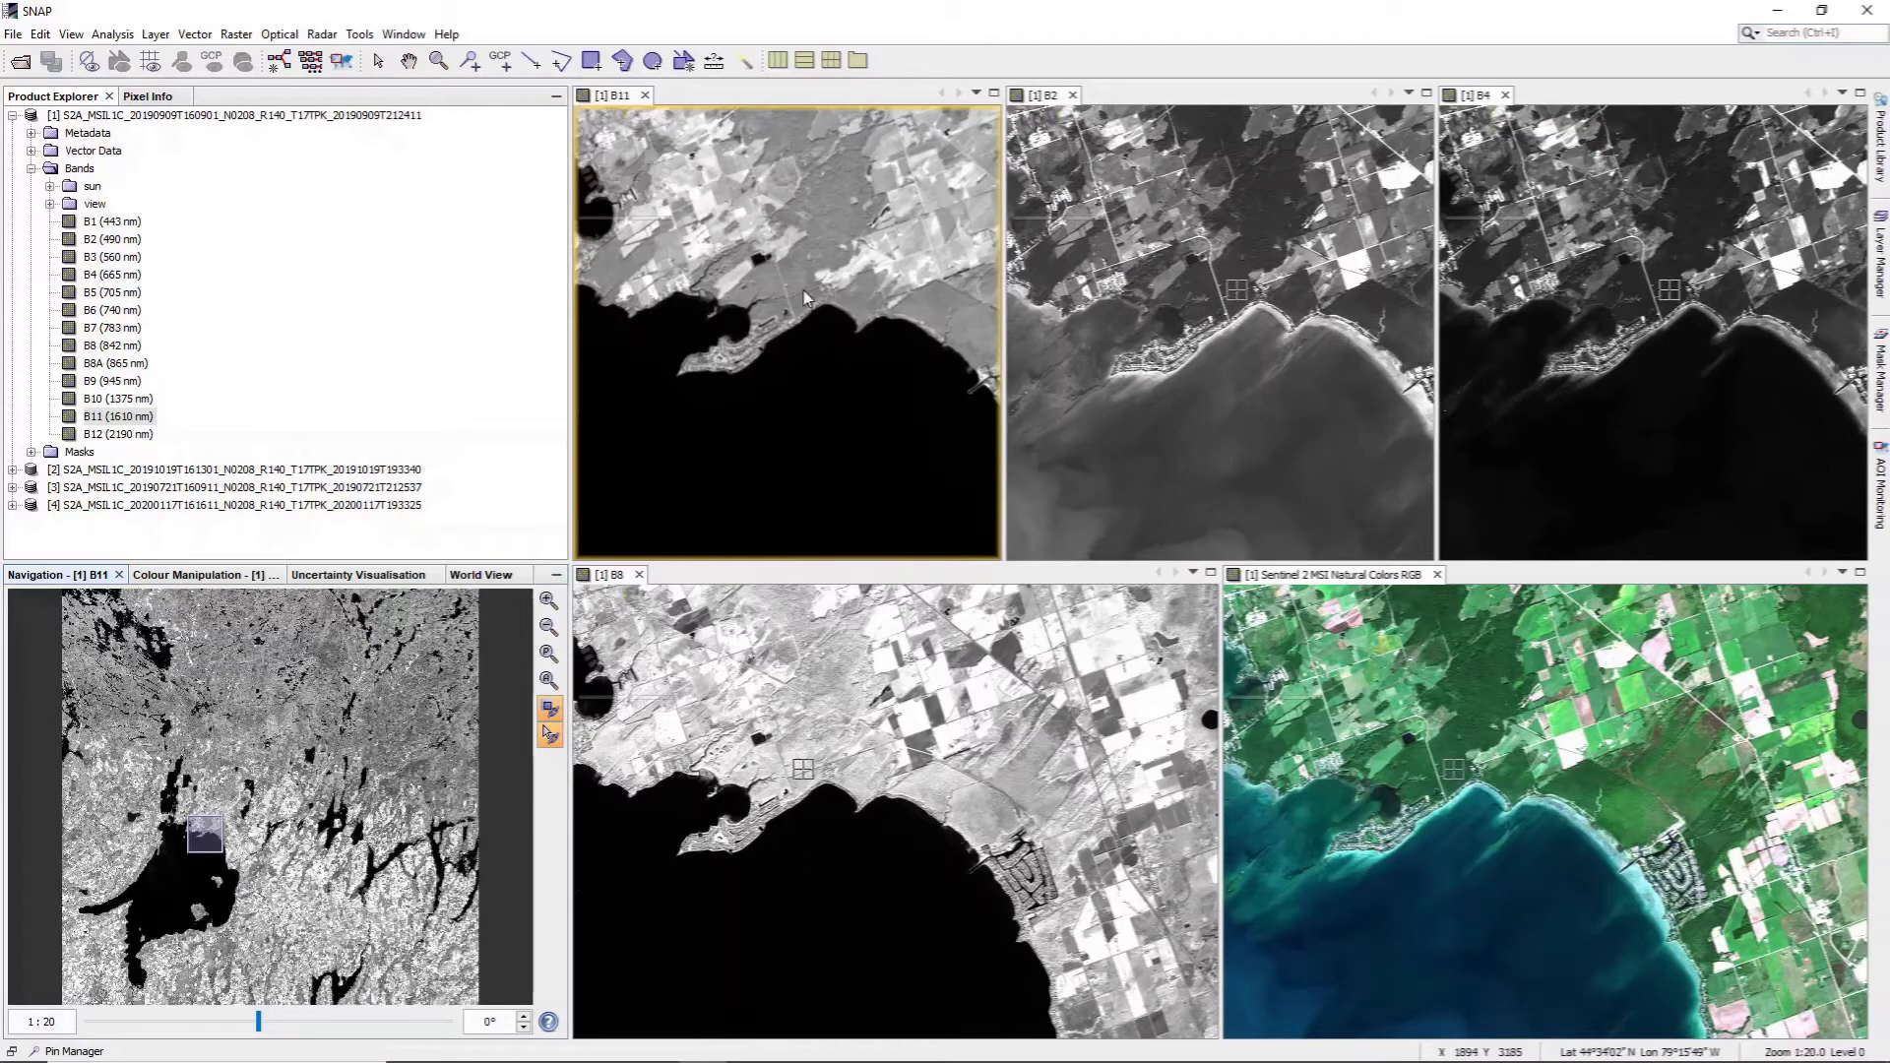
left_click_drag(197, 839, 206, 833)
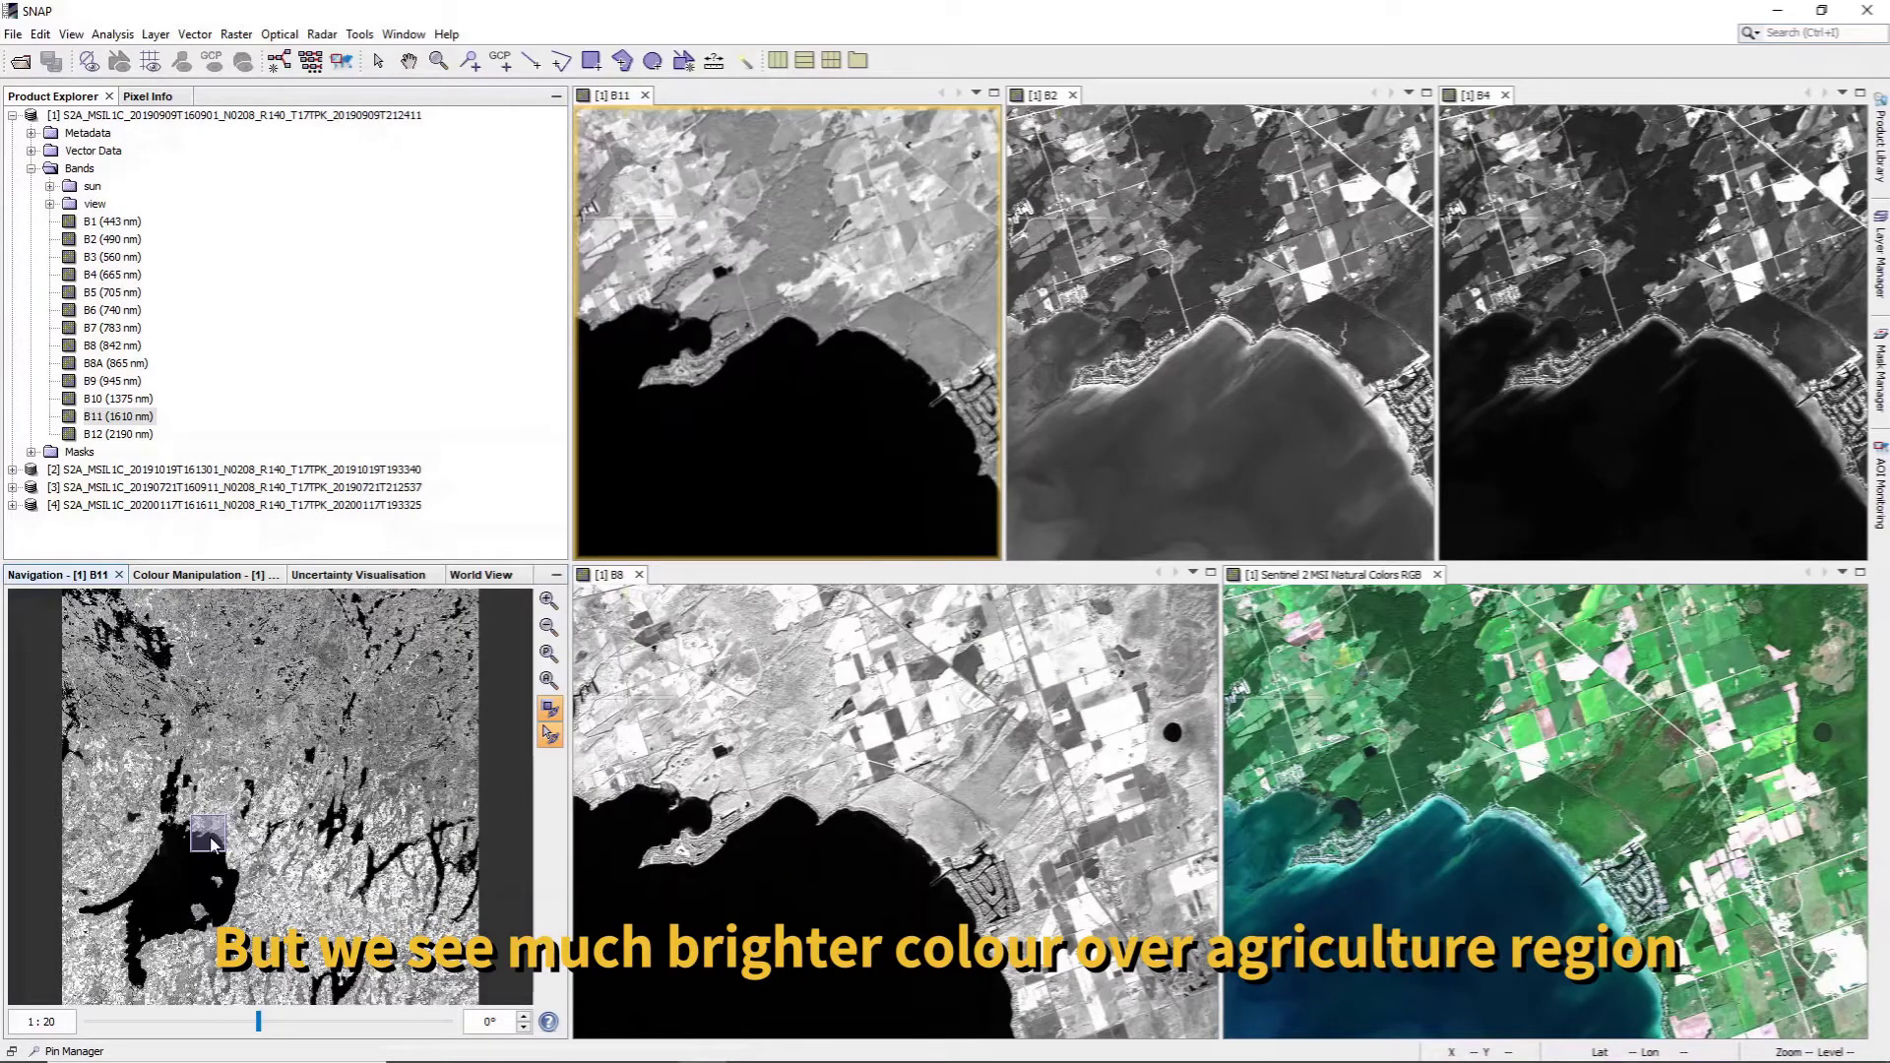
left_click_drag(221, 846, 214, 835)
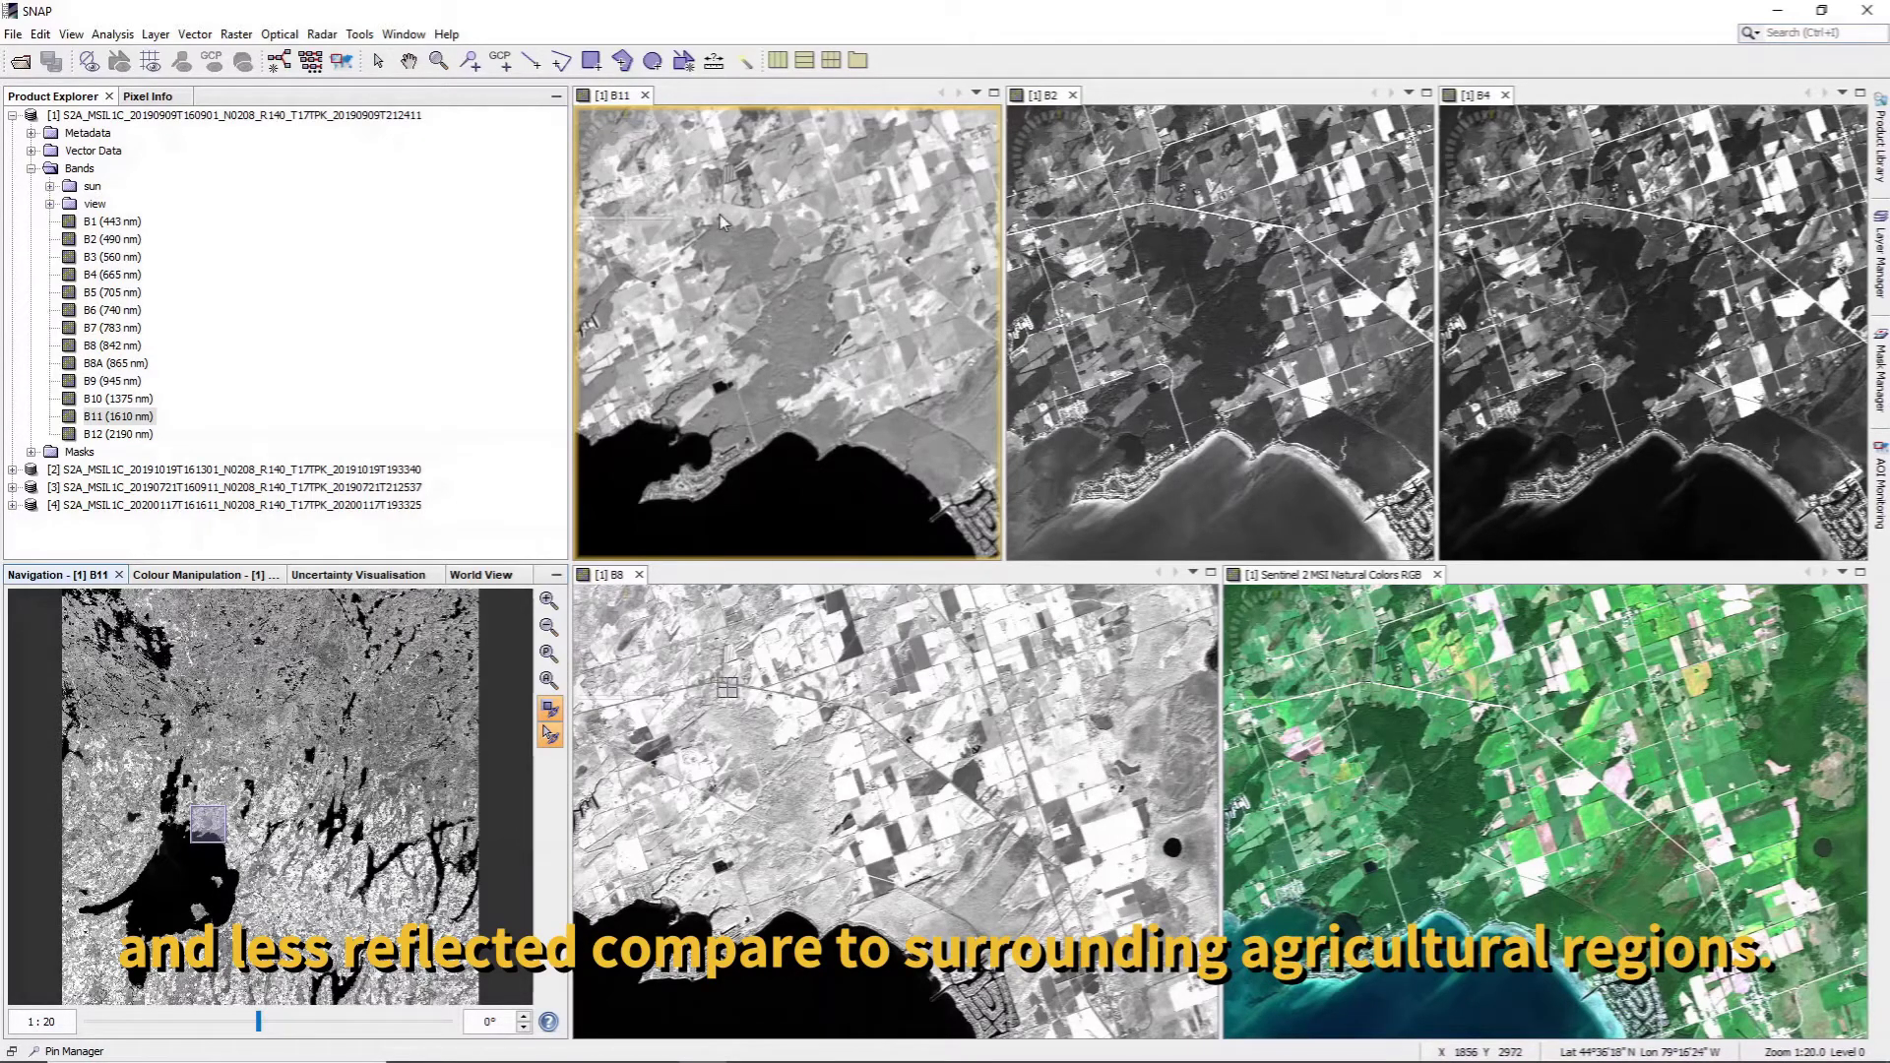
left_click_drag(206, 813, 199, 901)
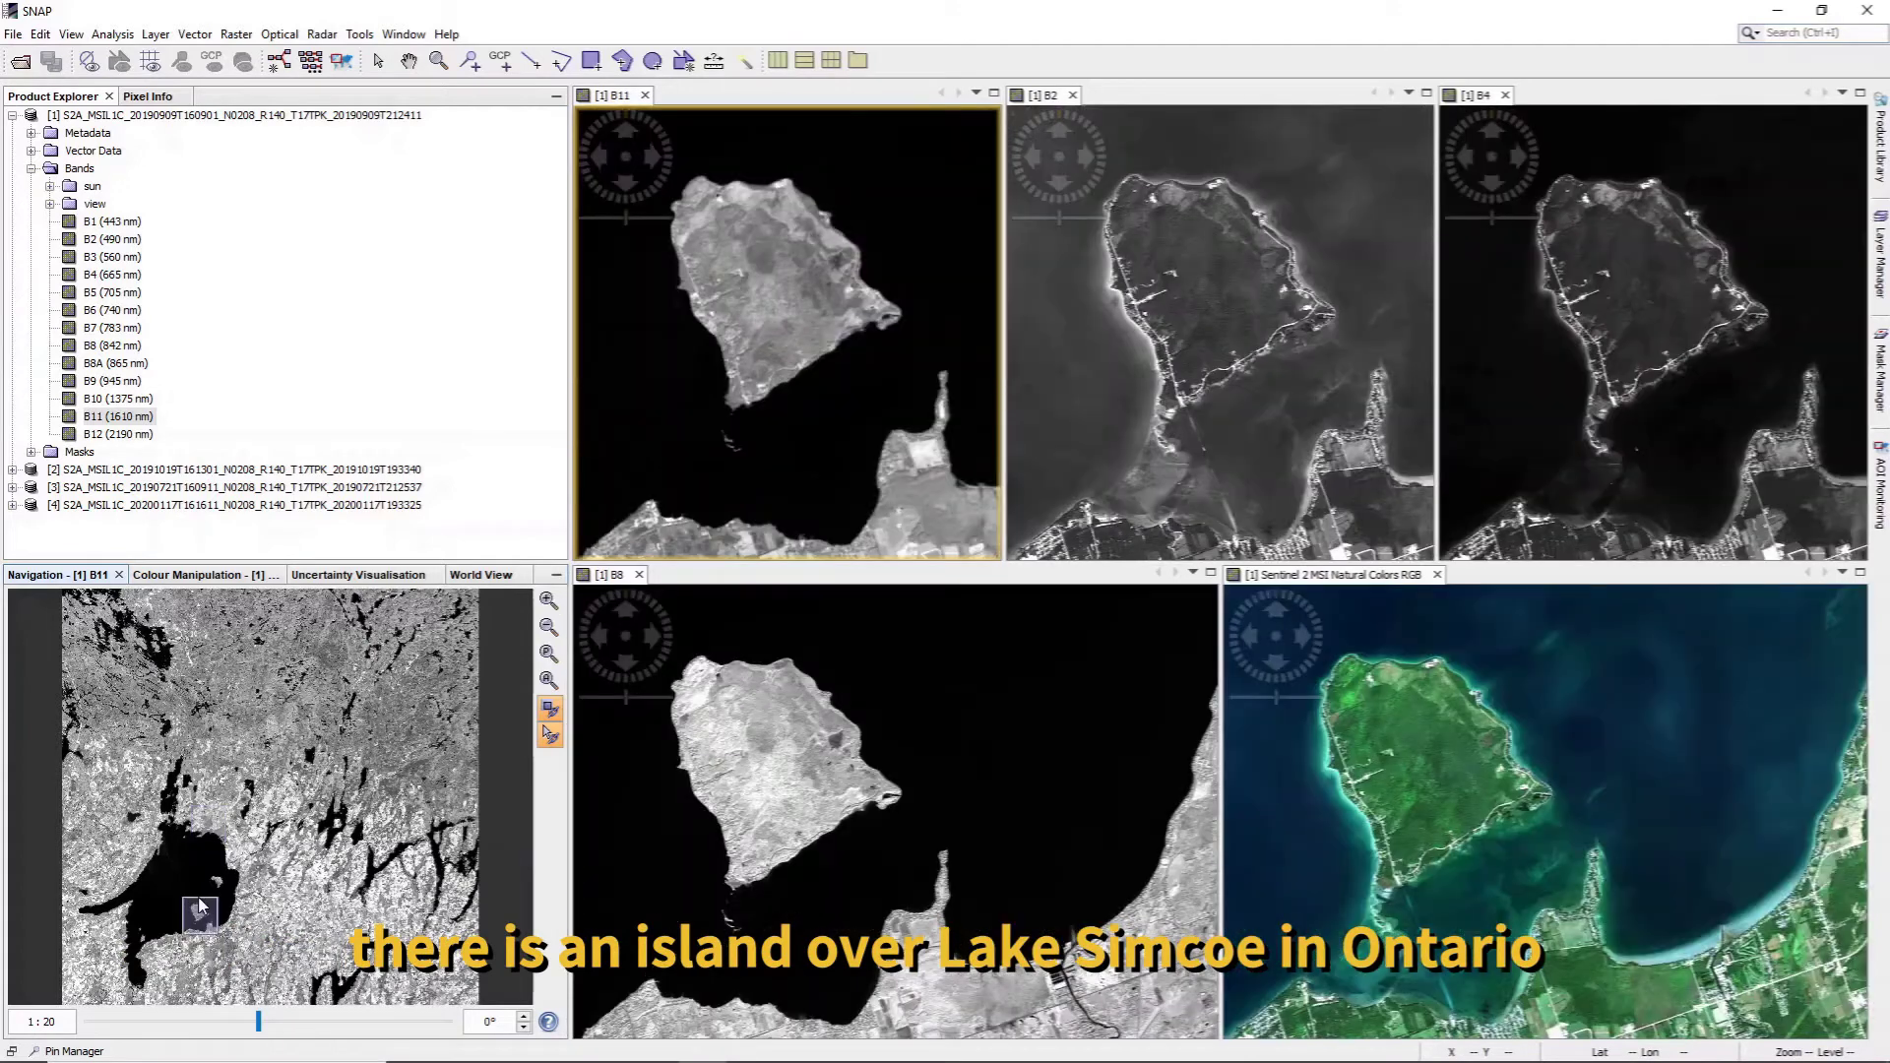
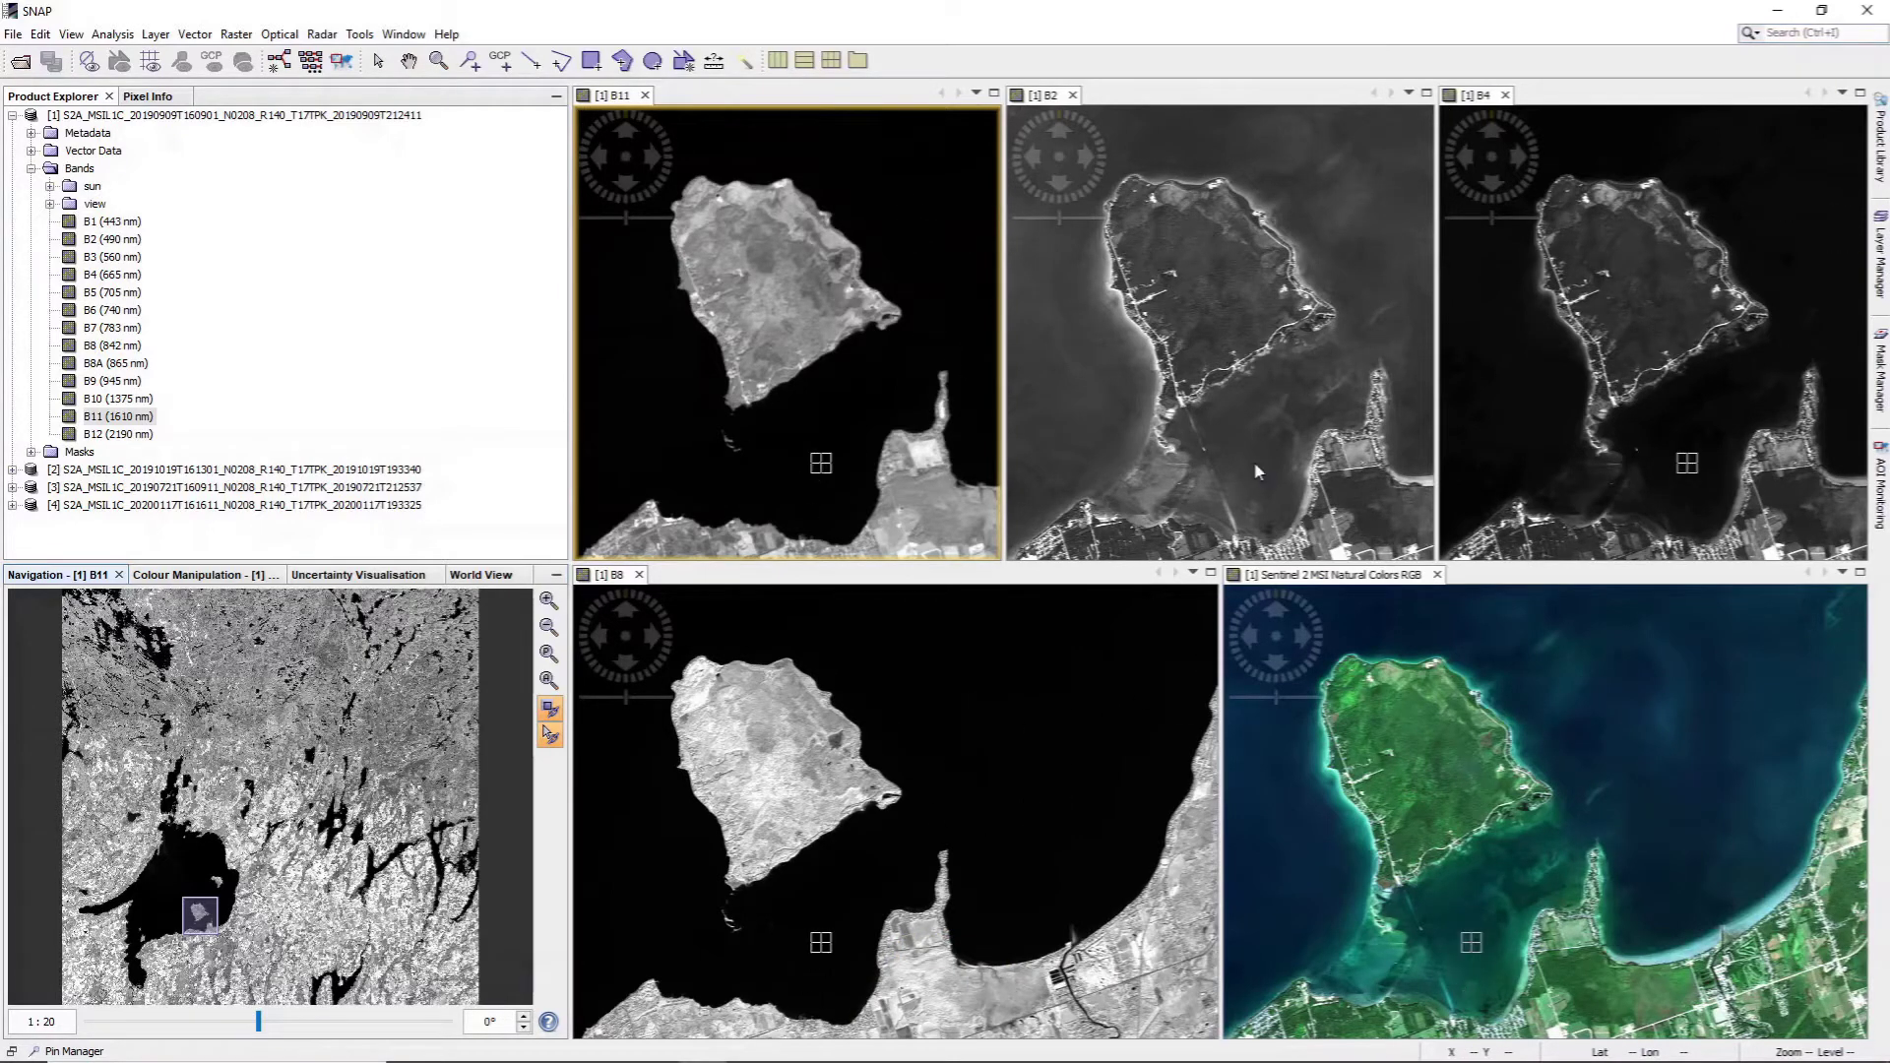
scroll(1243, 252, "down", 1)
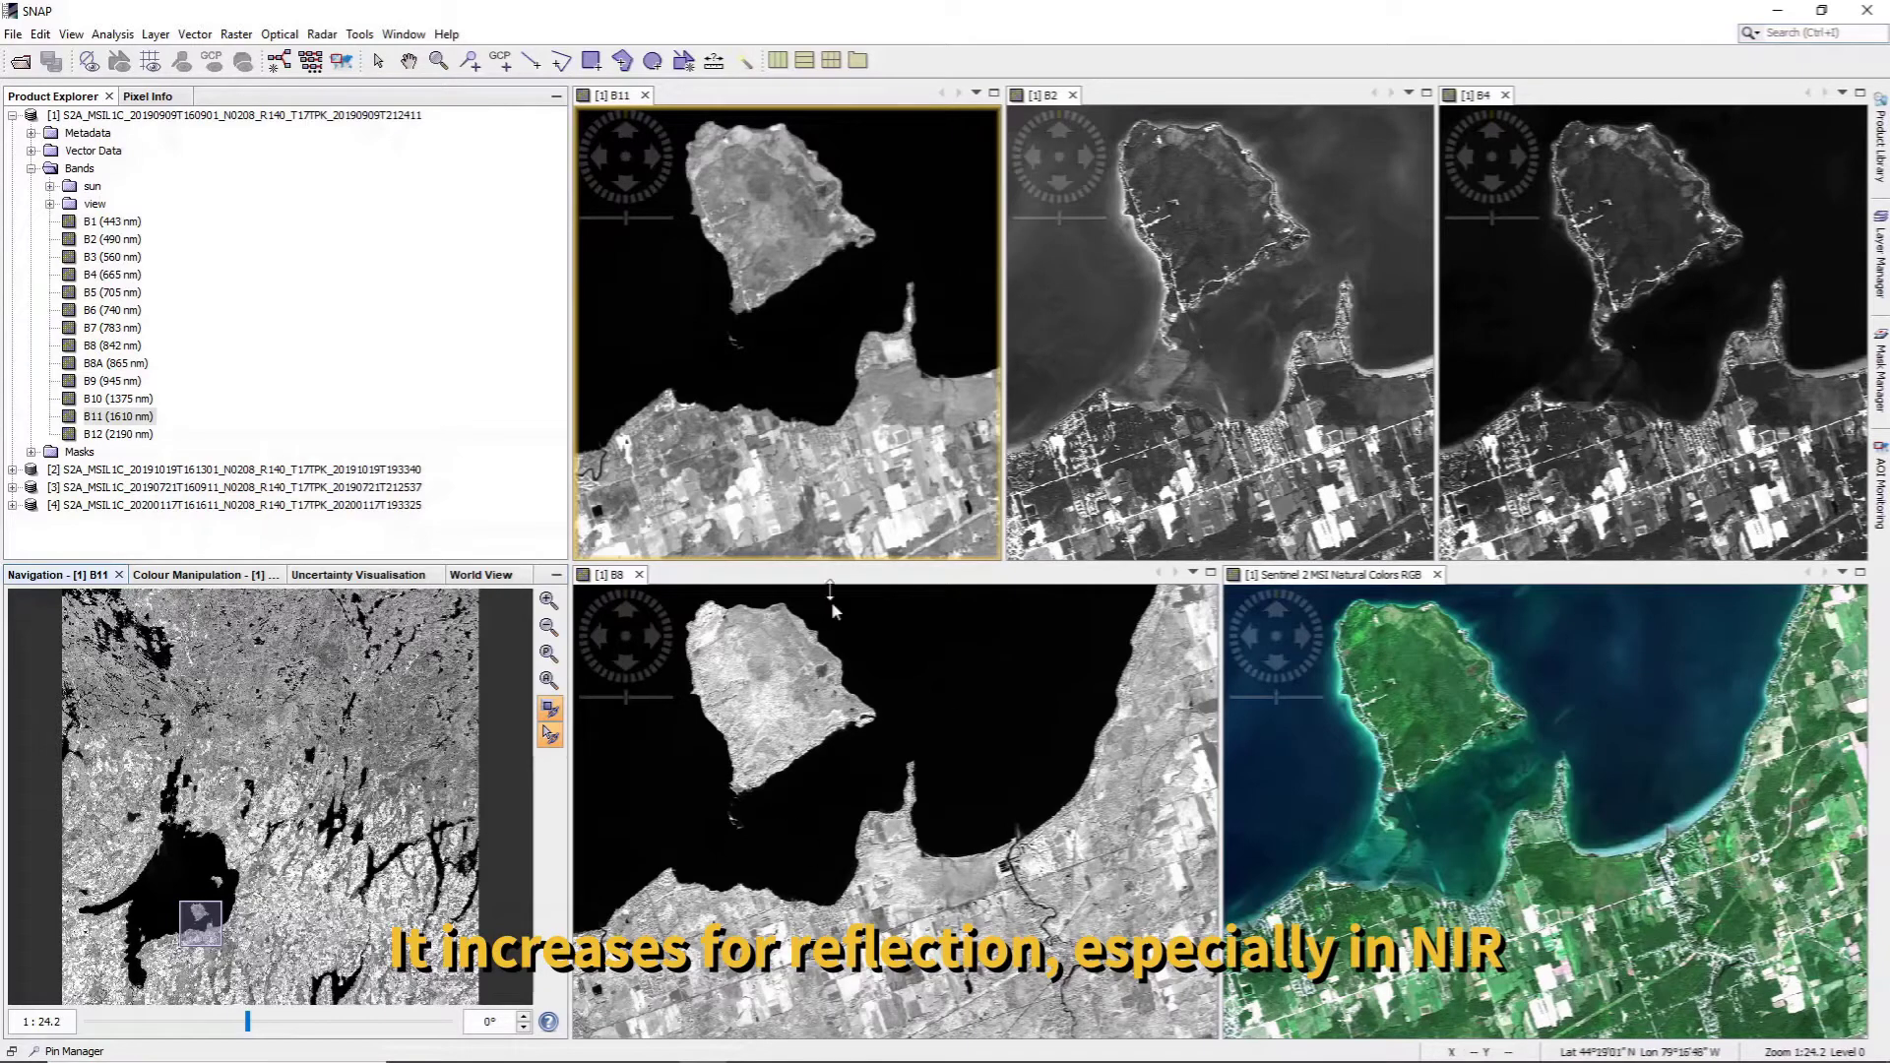
scroll(765, 341, "up", 2)
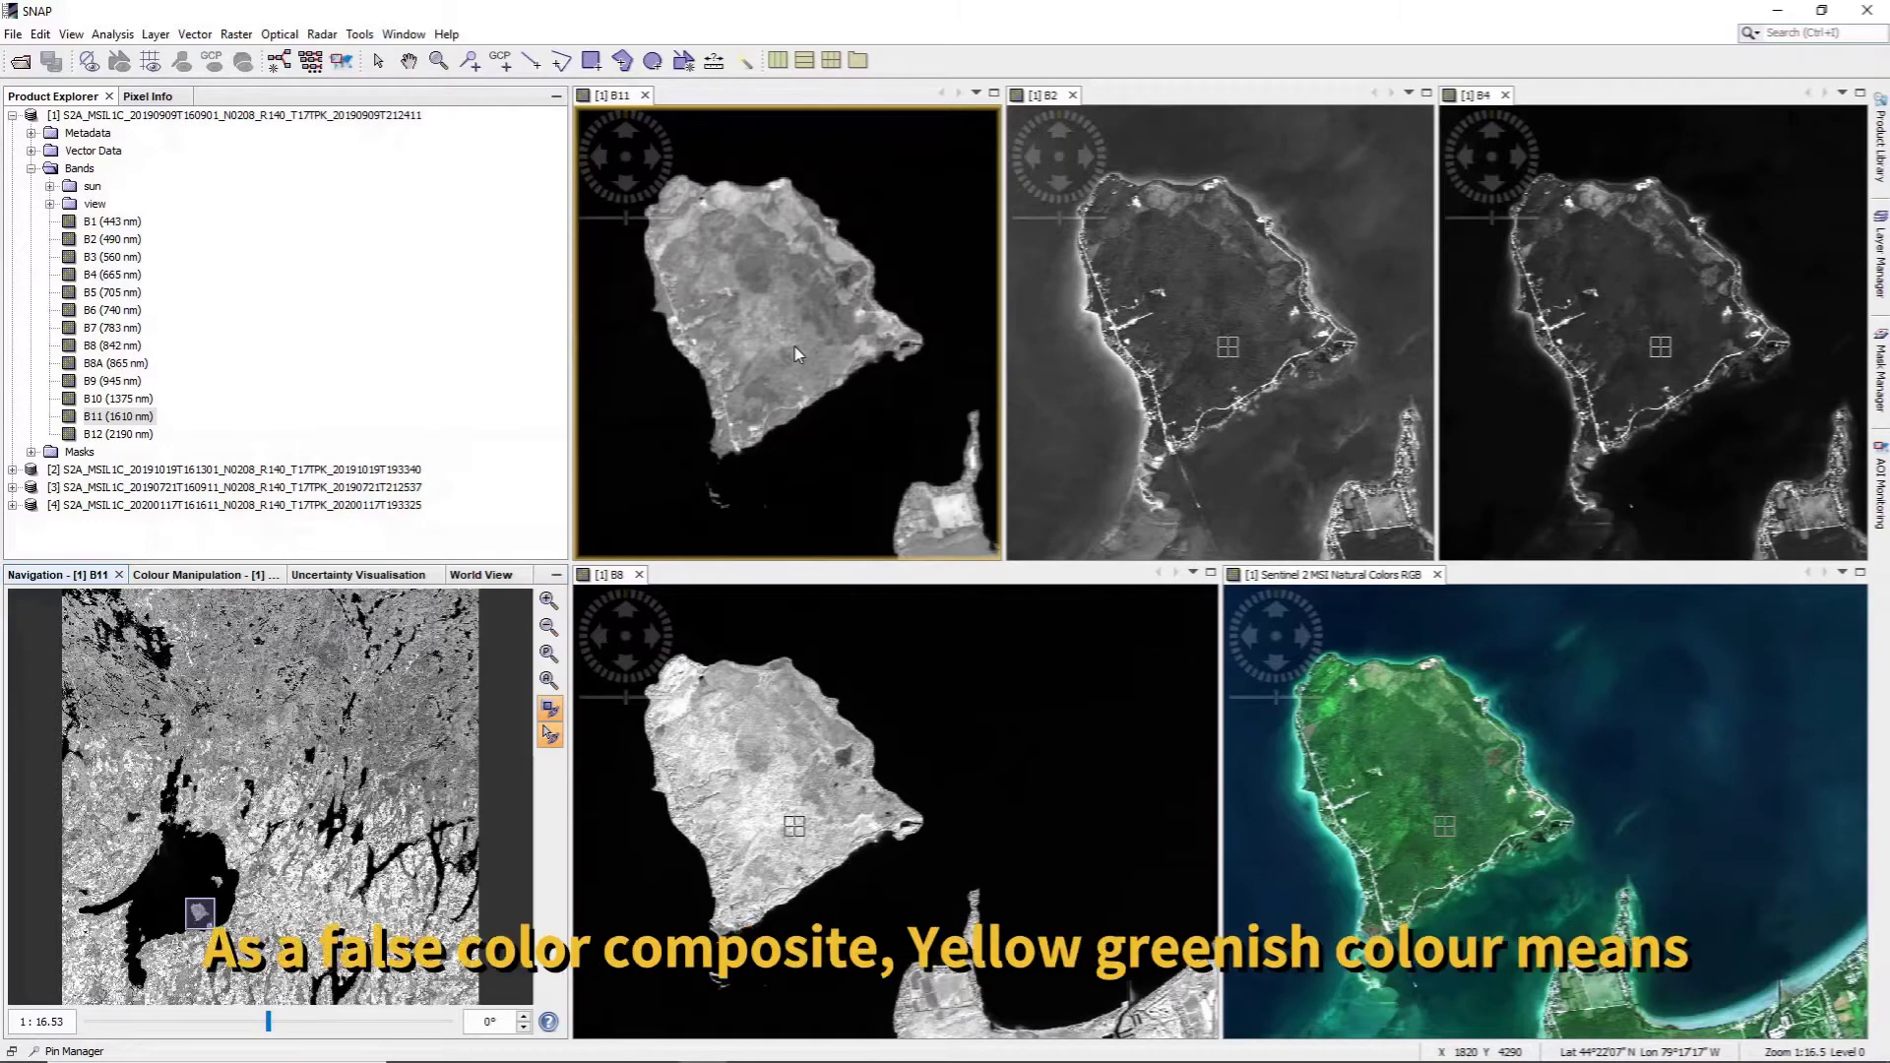
left_click_drag(205, 924, 197, 940)
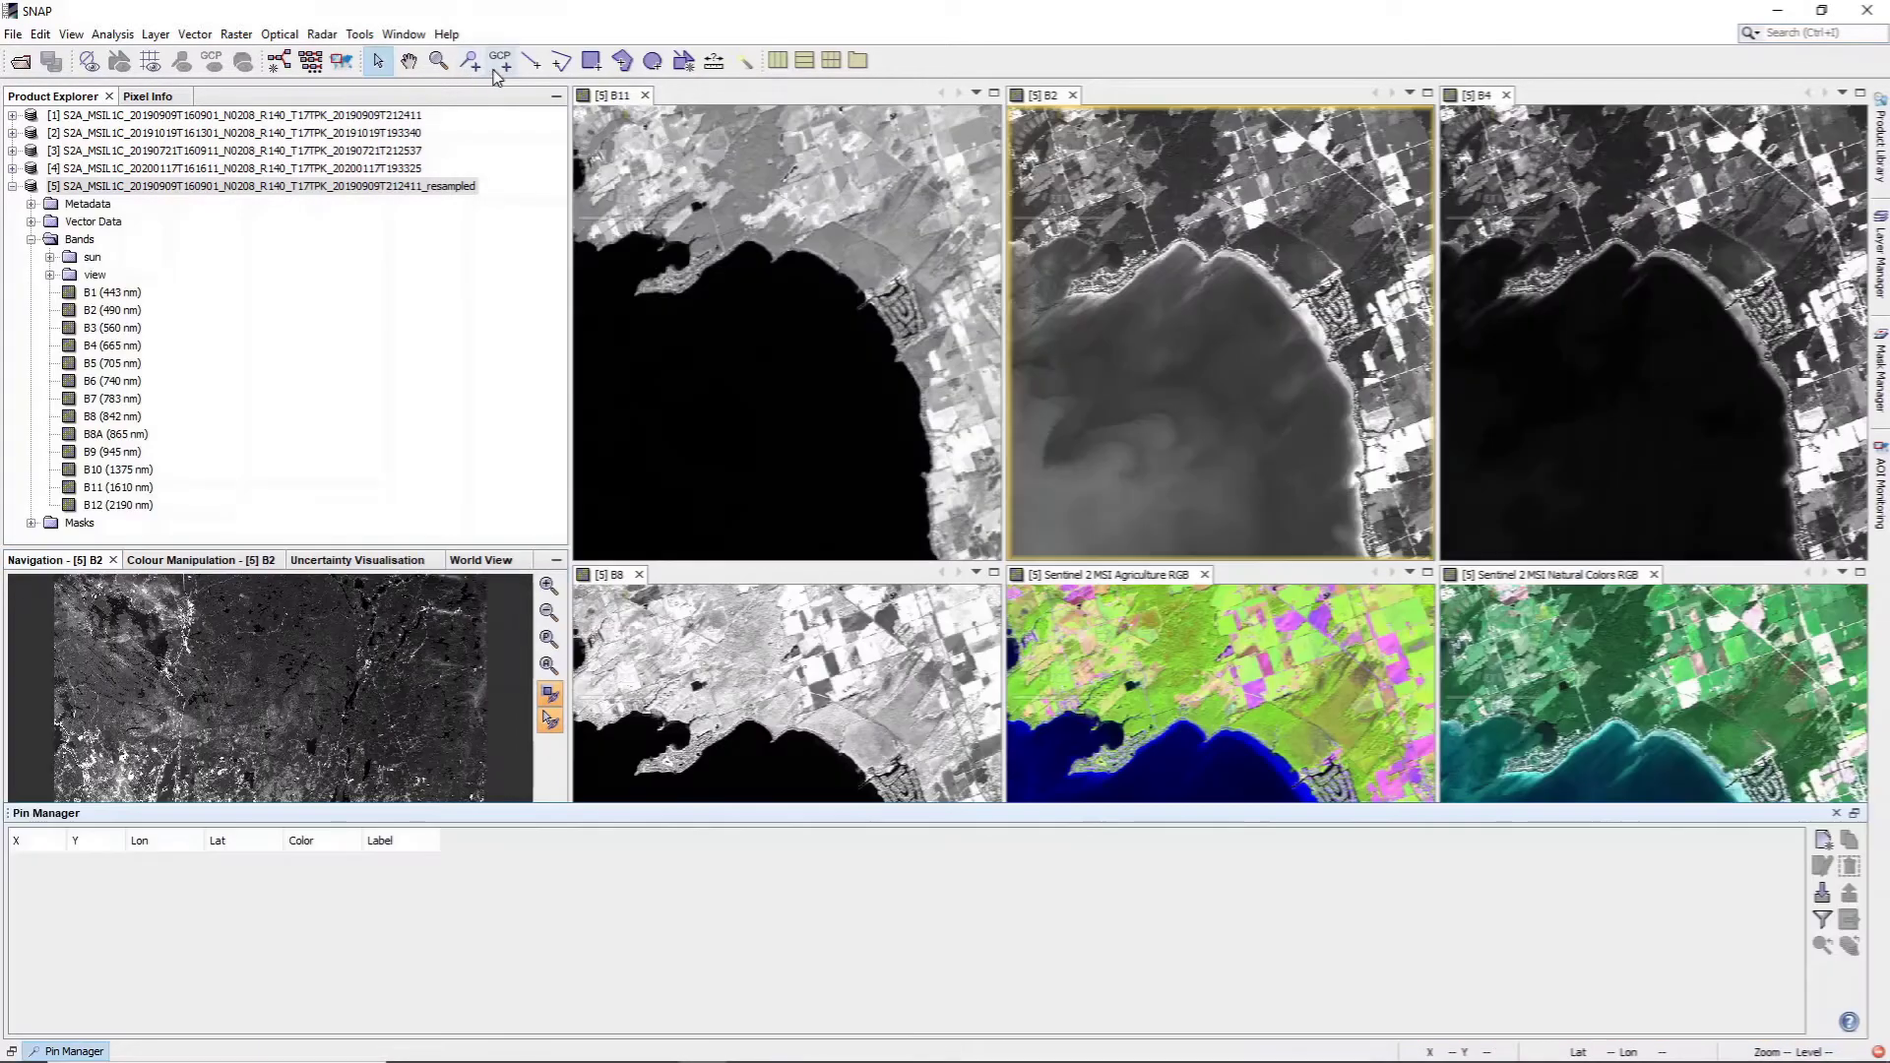
Step: Place three pins on the resampled product's B4 image: one in the lake and two on the land north of the shore
left_click(469, 61)
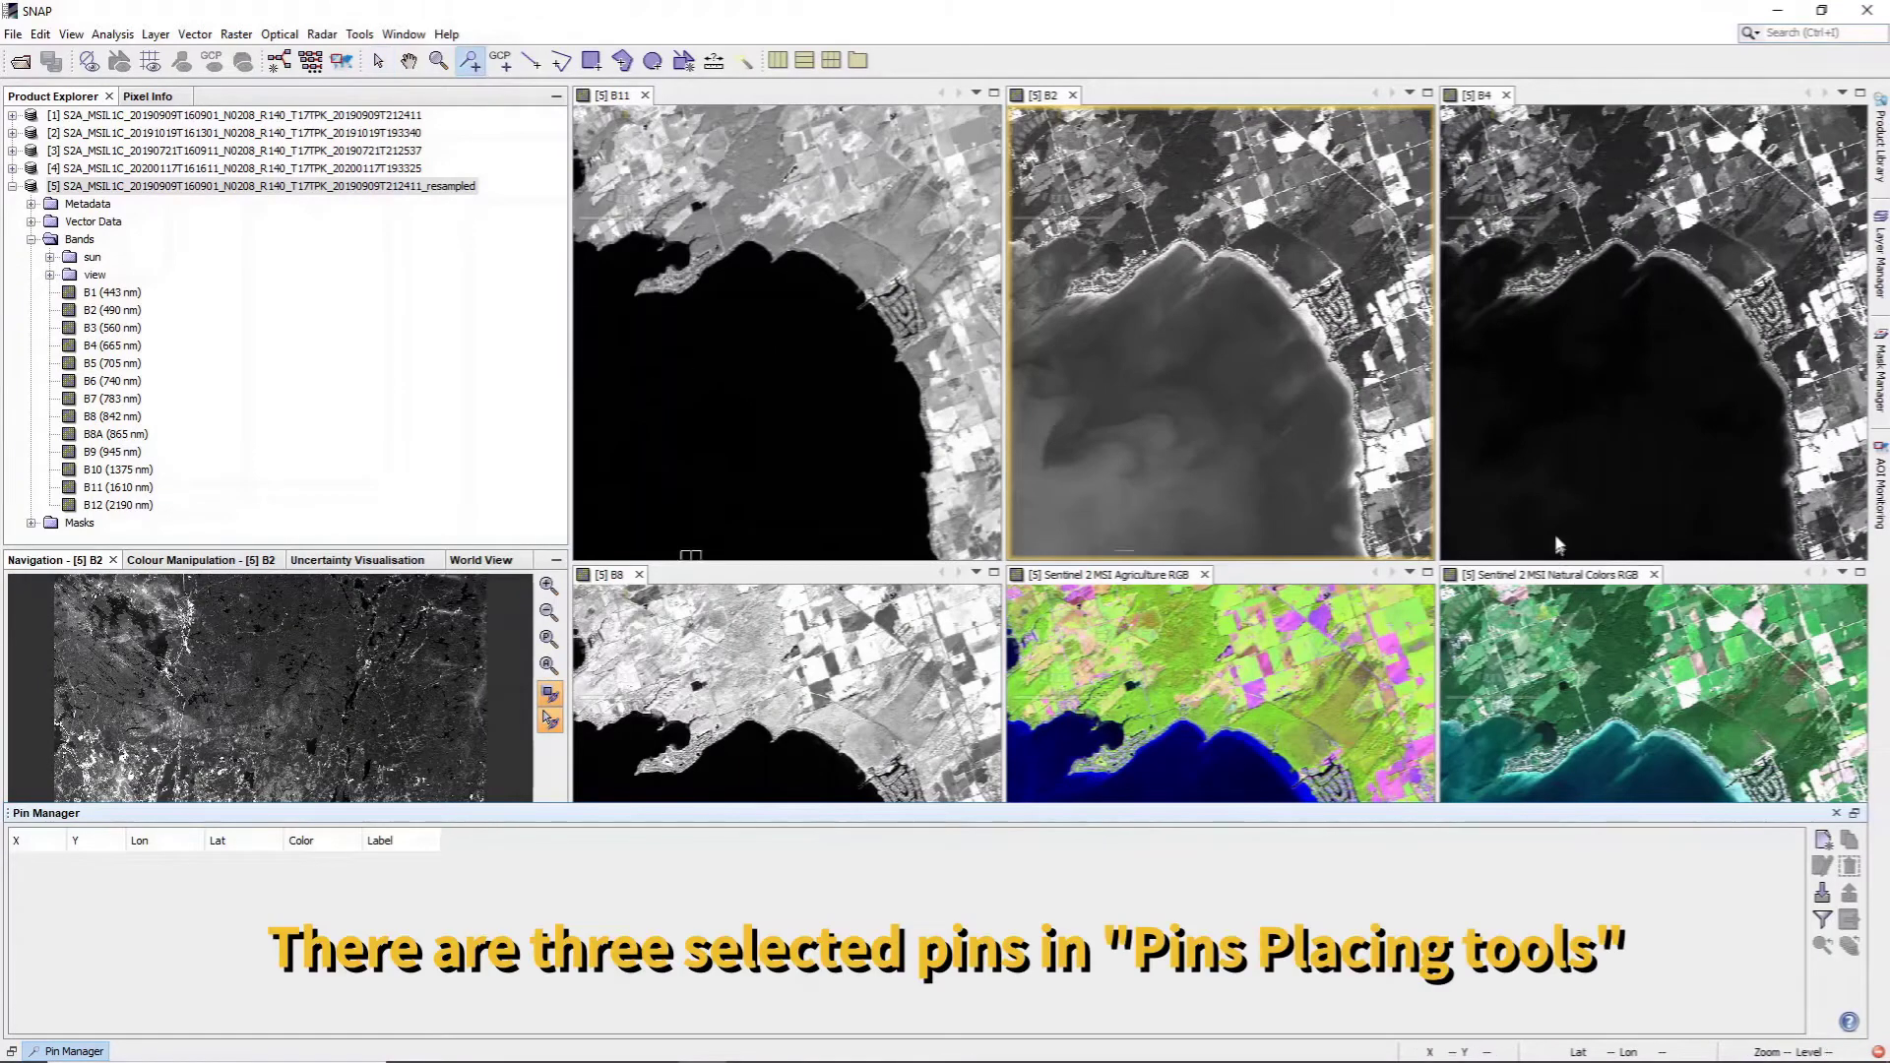
left_click(1565, 459)
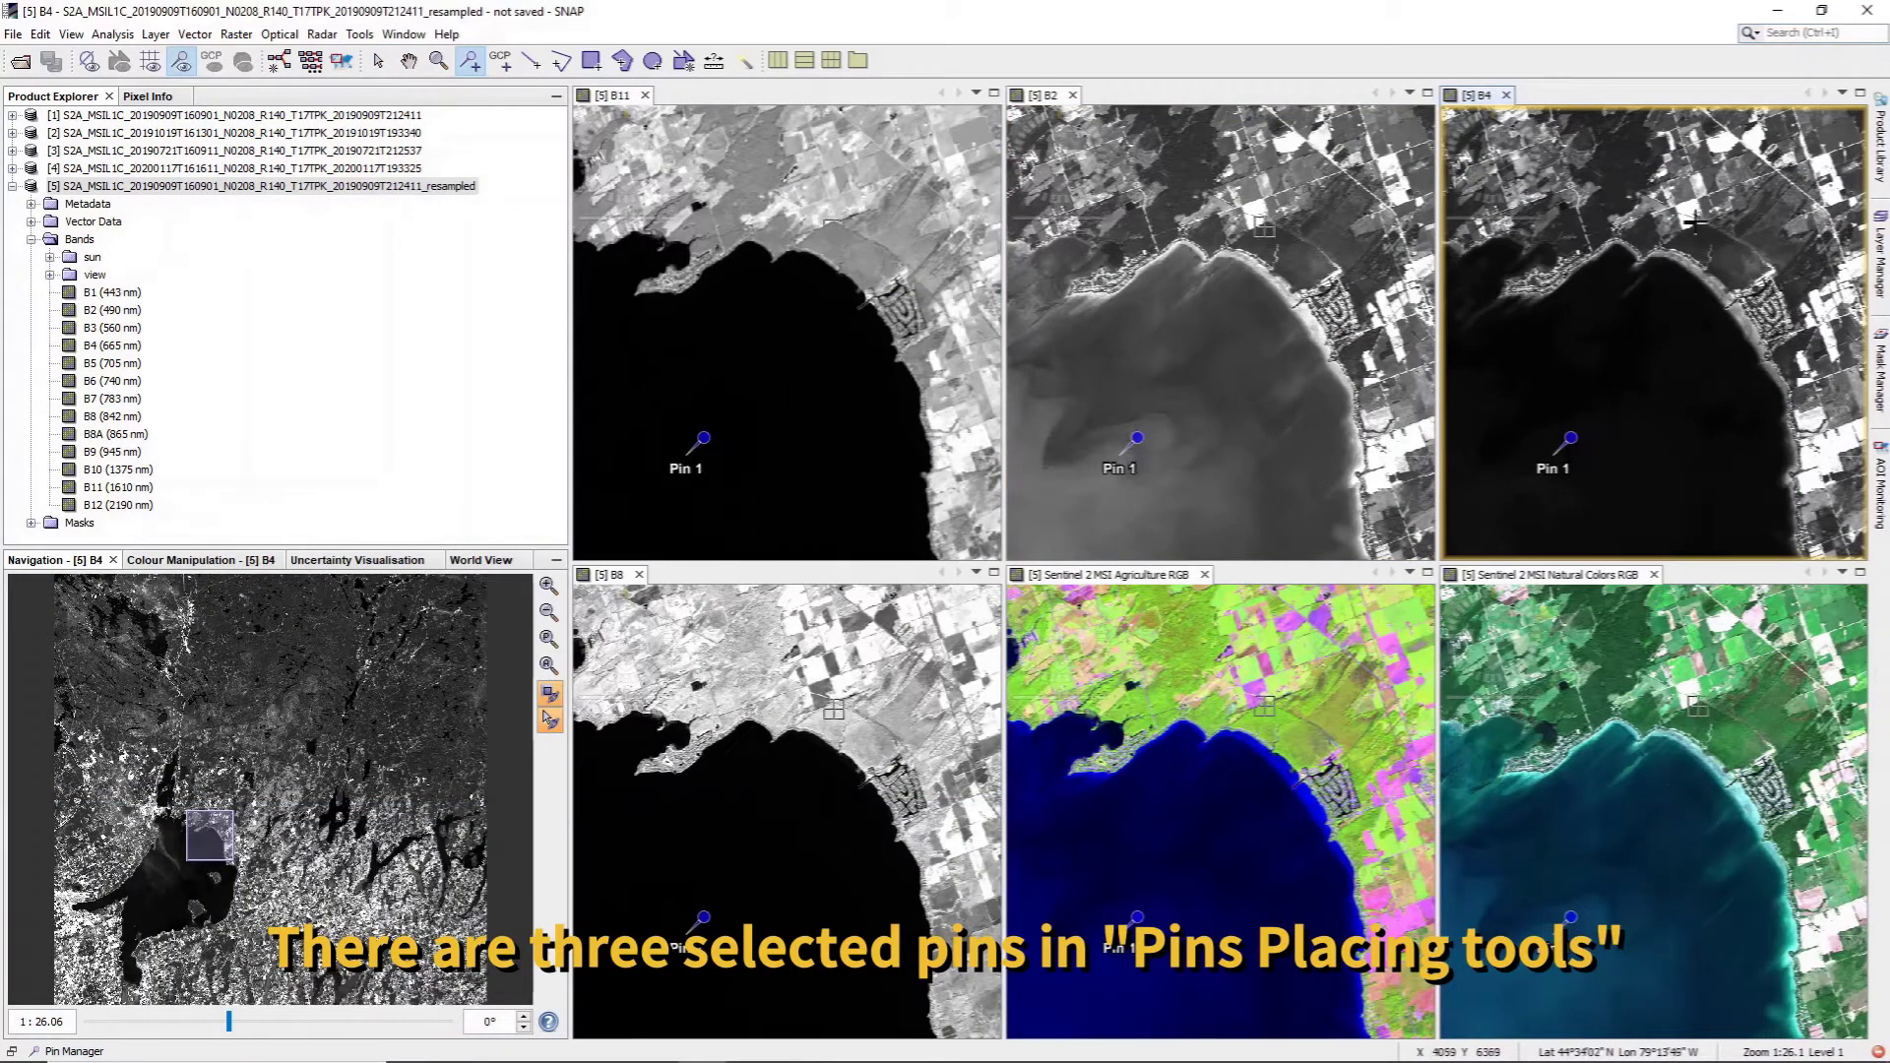
left_click(1697, 185)
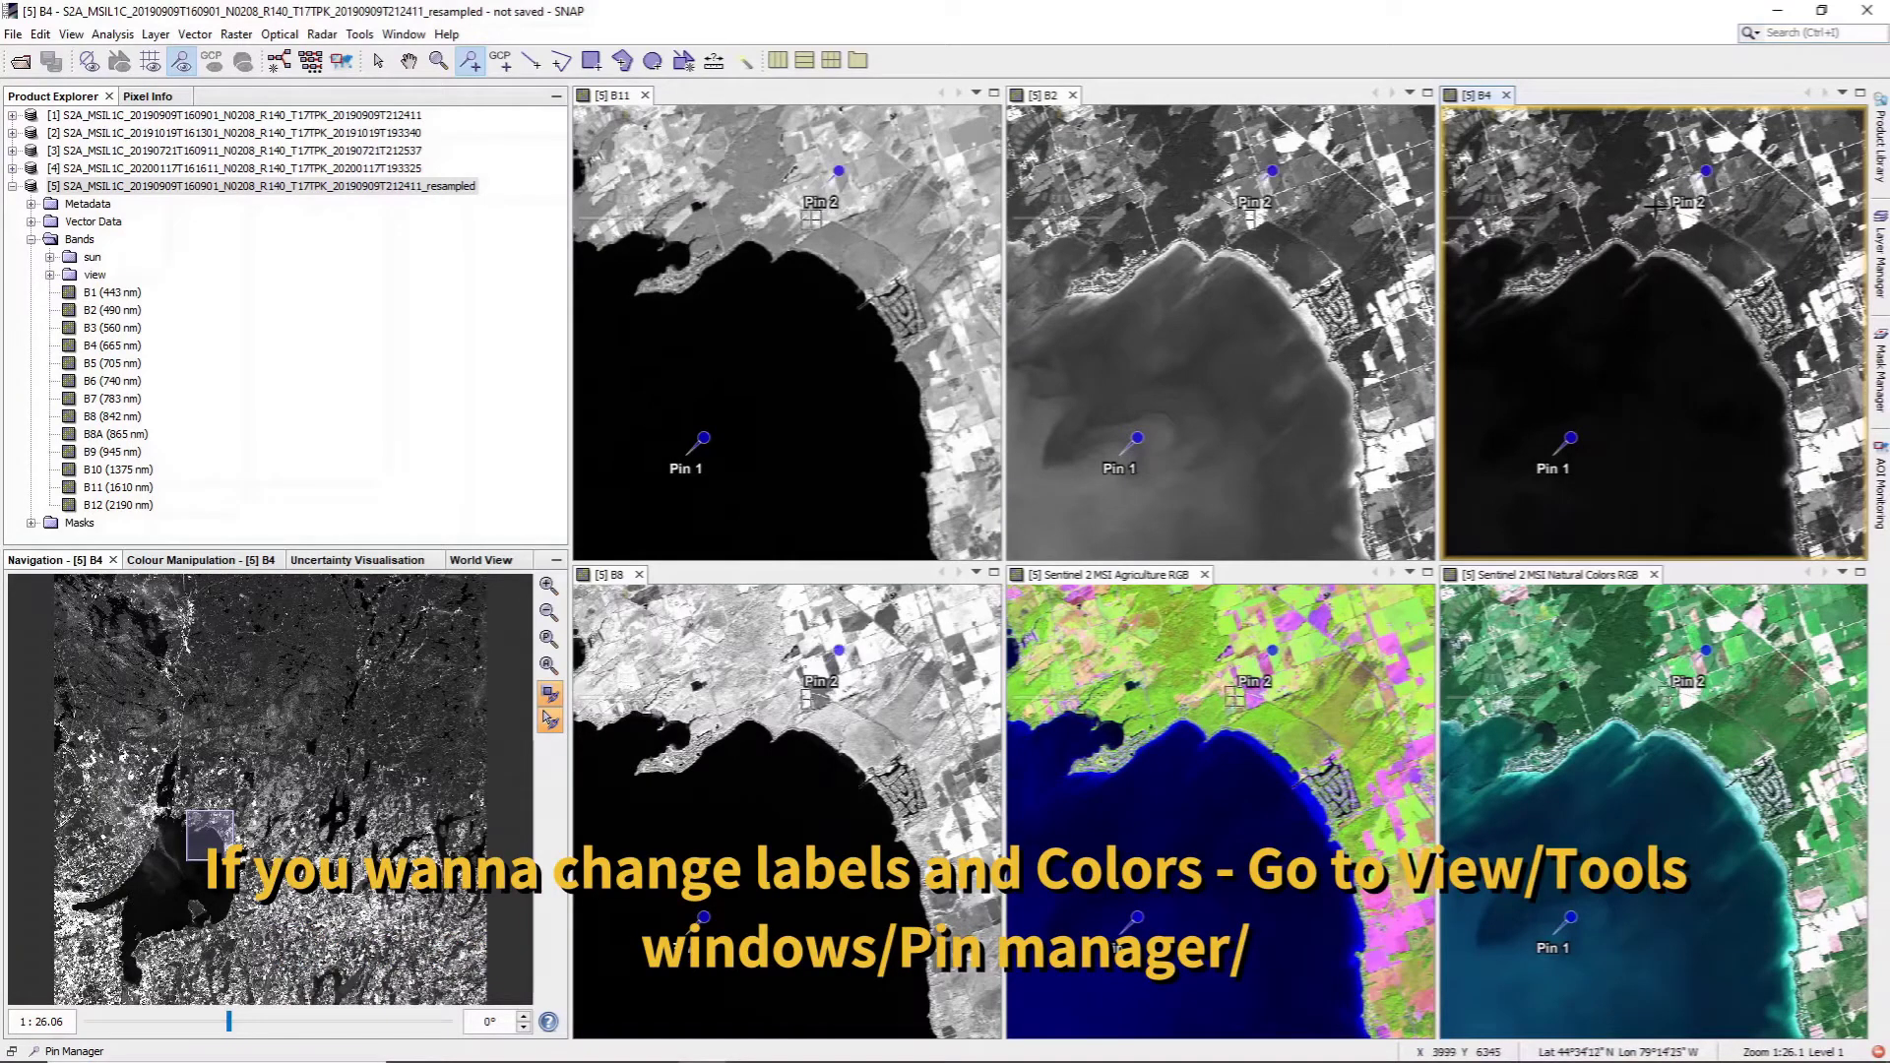
left_click(1634, 164)
Step: Open the Pin Manager and change Pin 1's label to "lake"
left_click(71, 34)
mouse_move(246, 56)
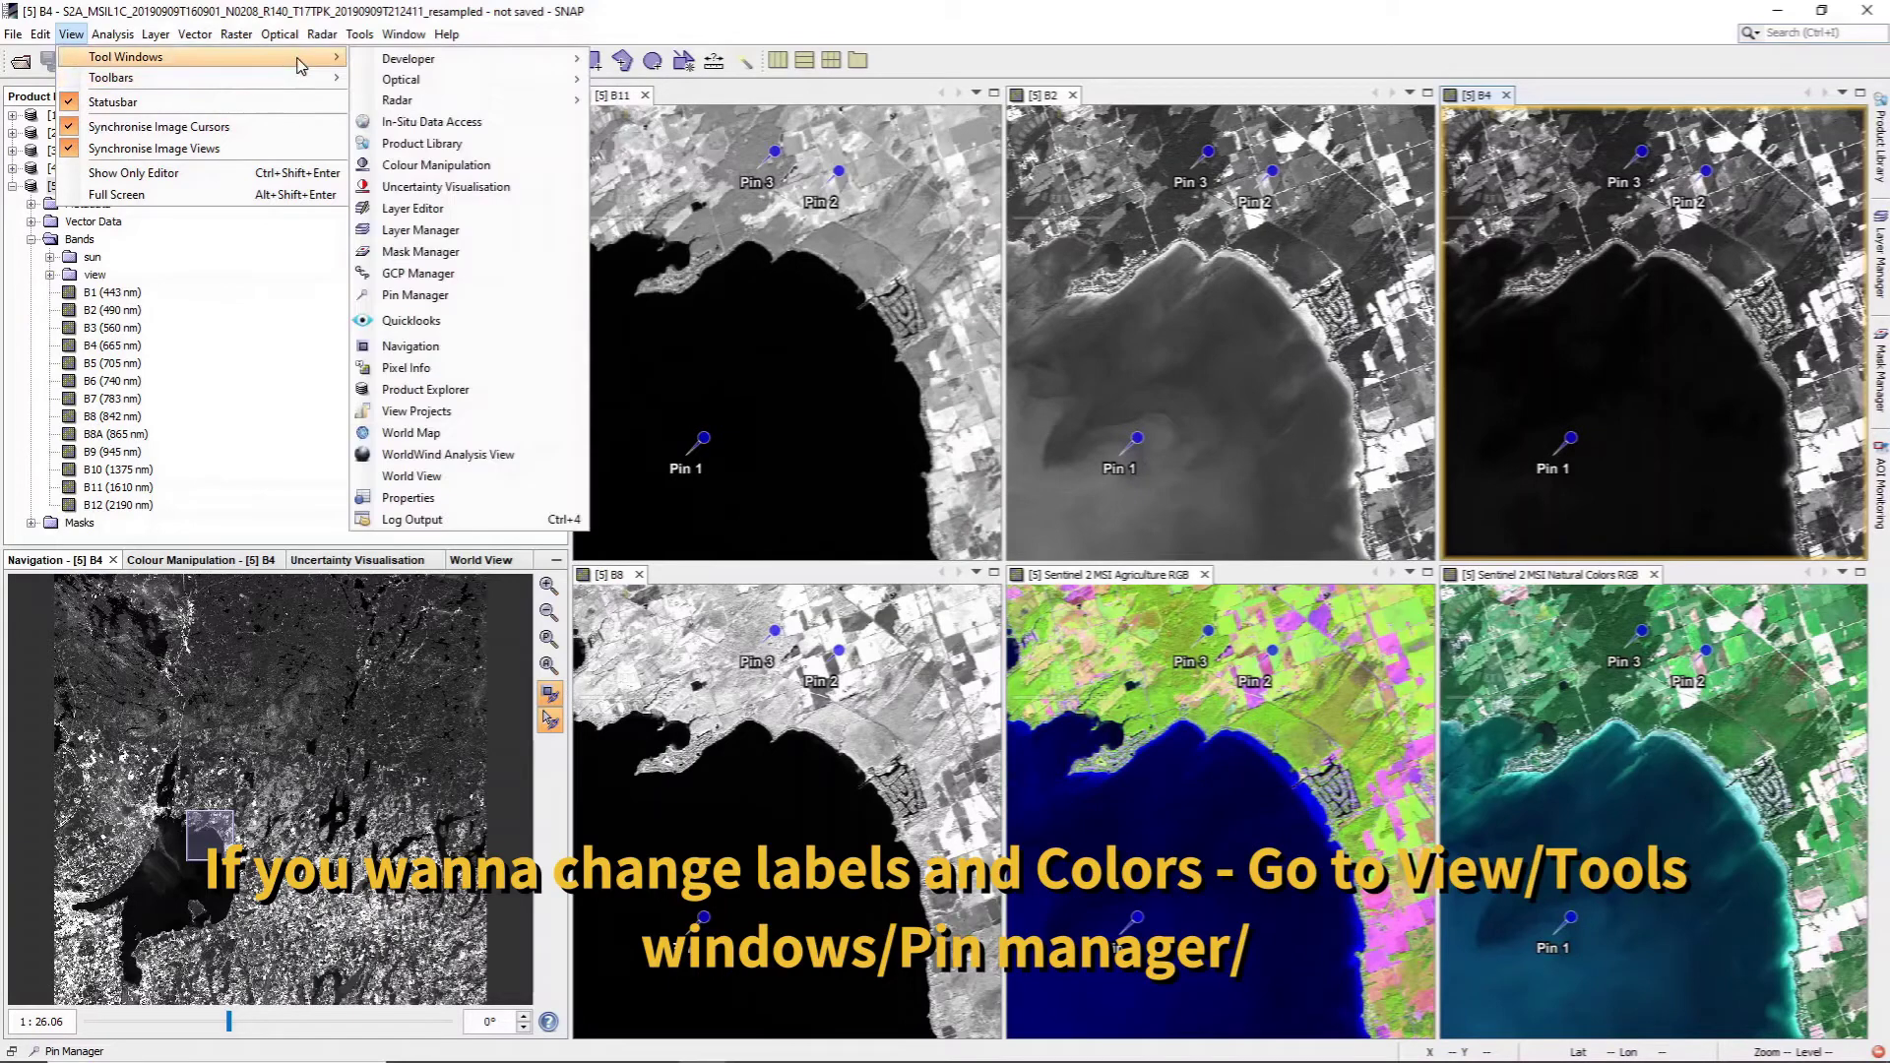
left_click(442, 296)
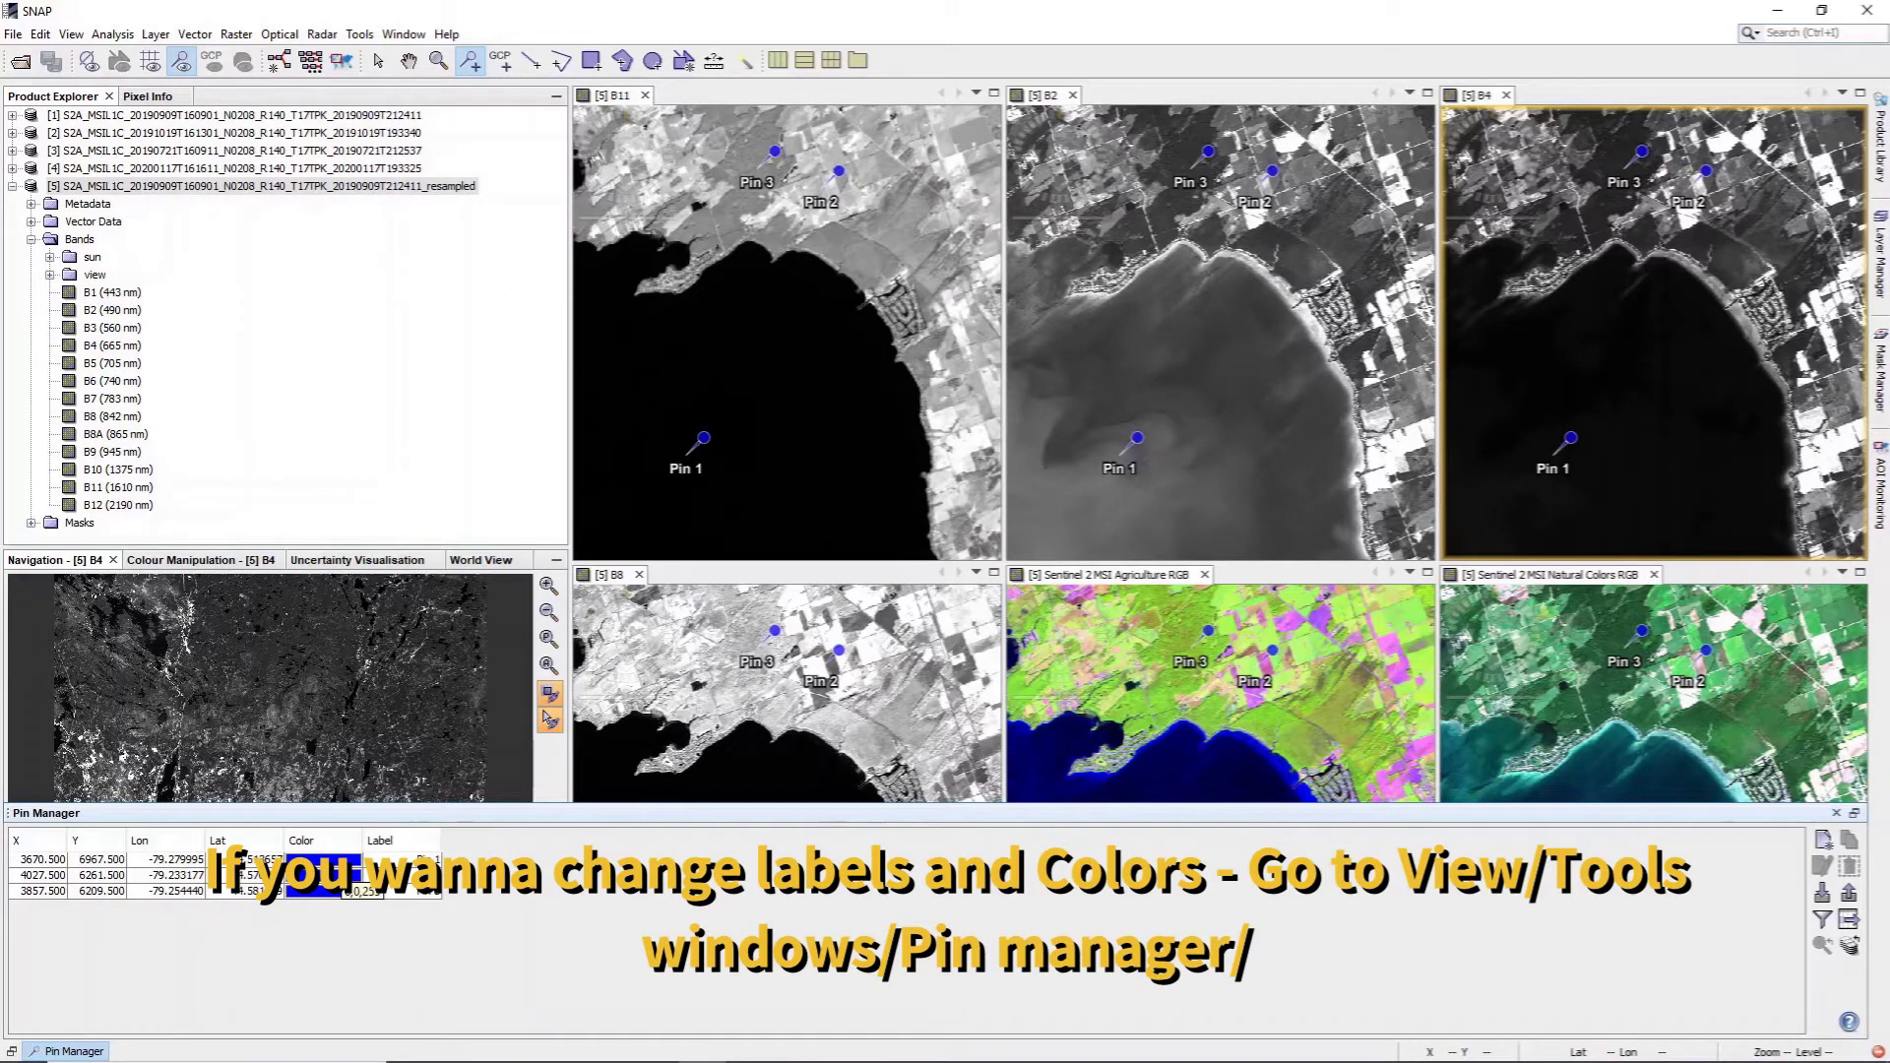
left_click(433, 862)
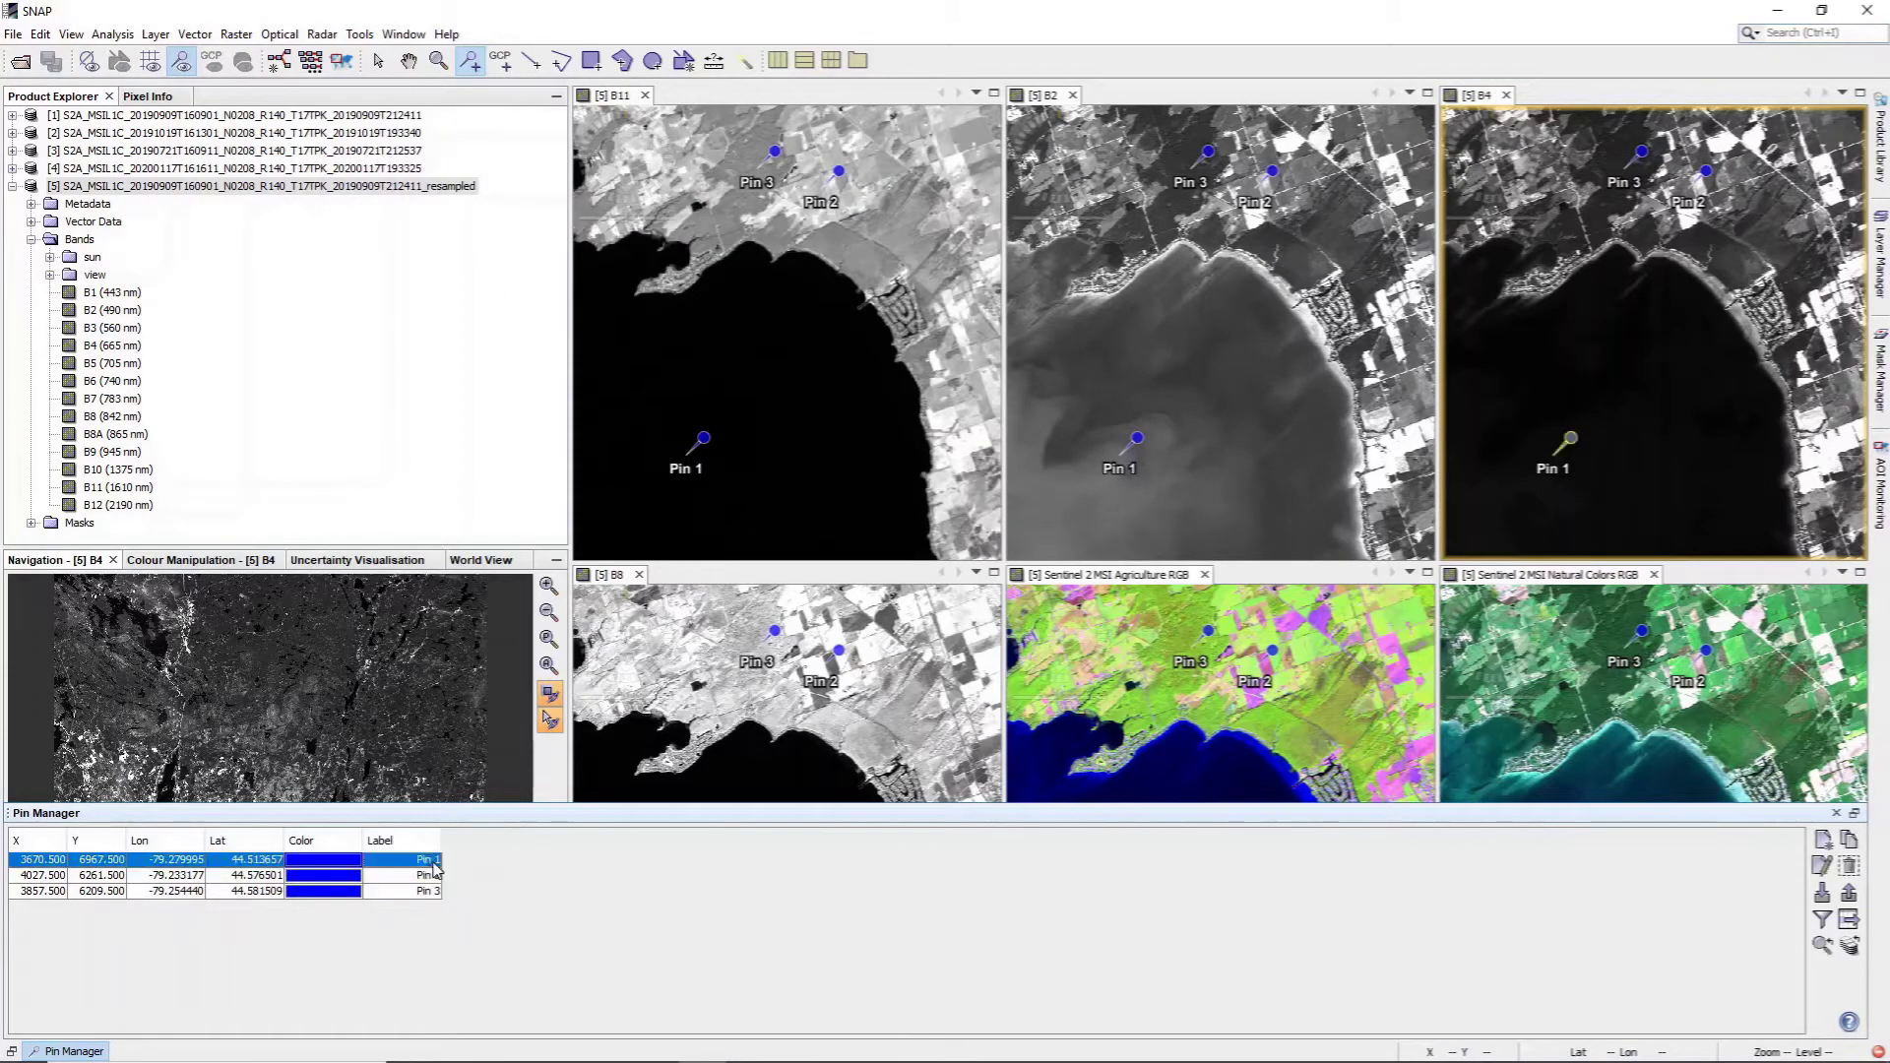
double_click(426, 860)
key("BackSpace")
key("BackSpace")
key("BackSpace")
key("BackSpace")
key("BackSpace")
type("La")
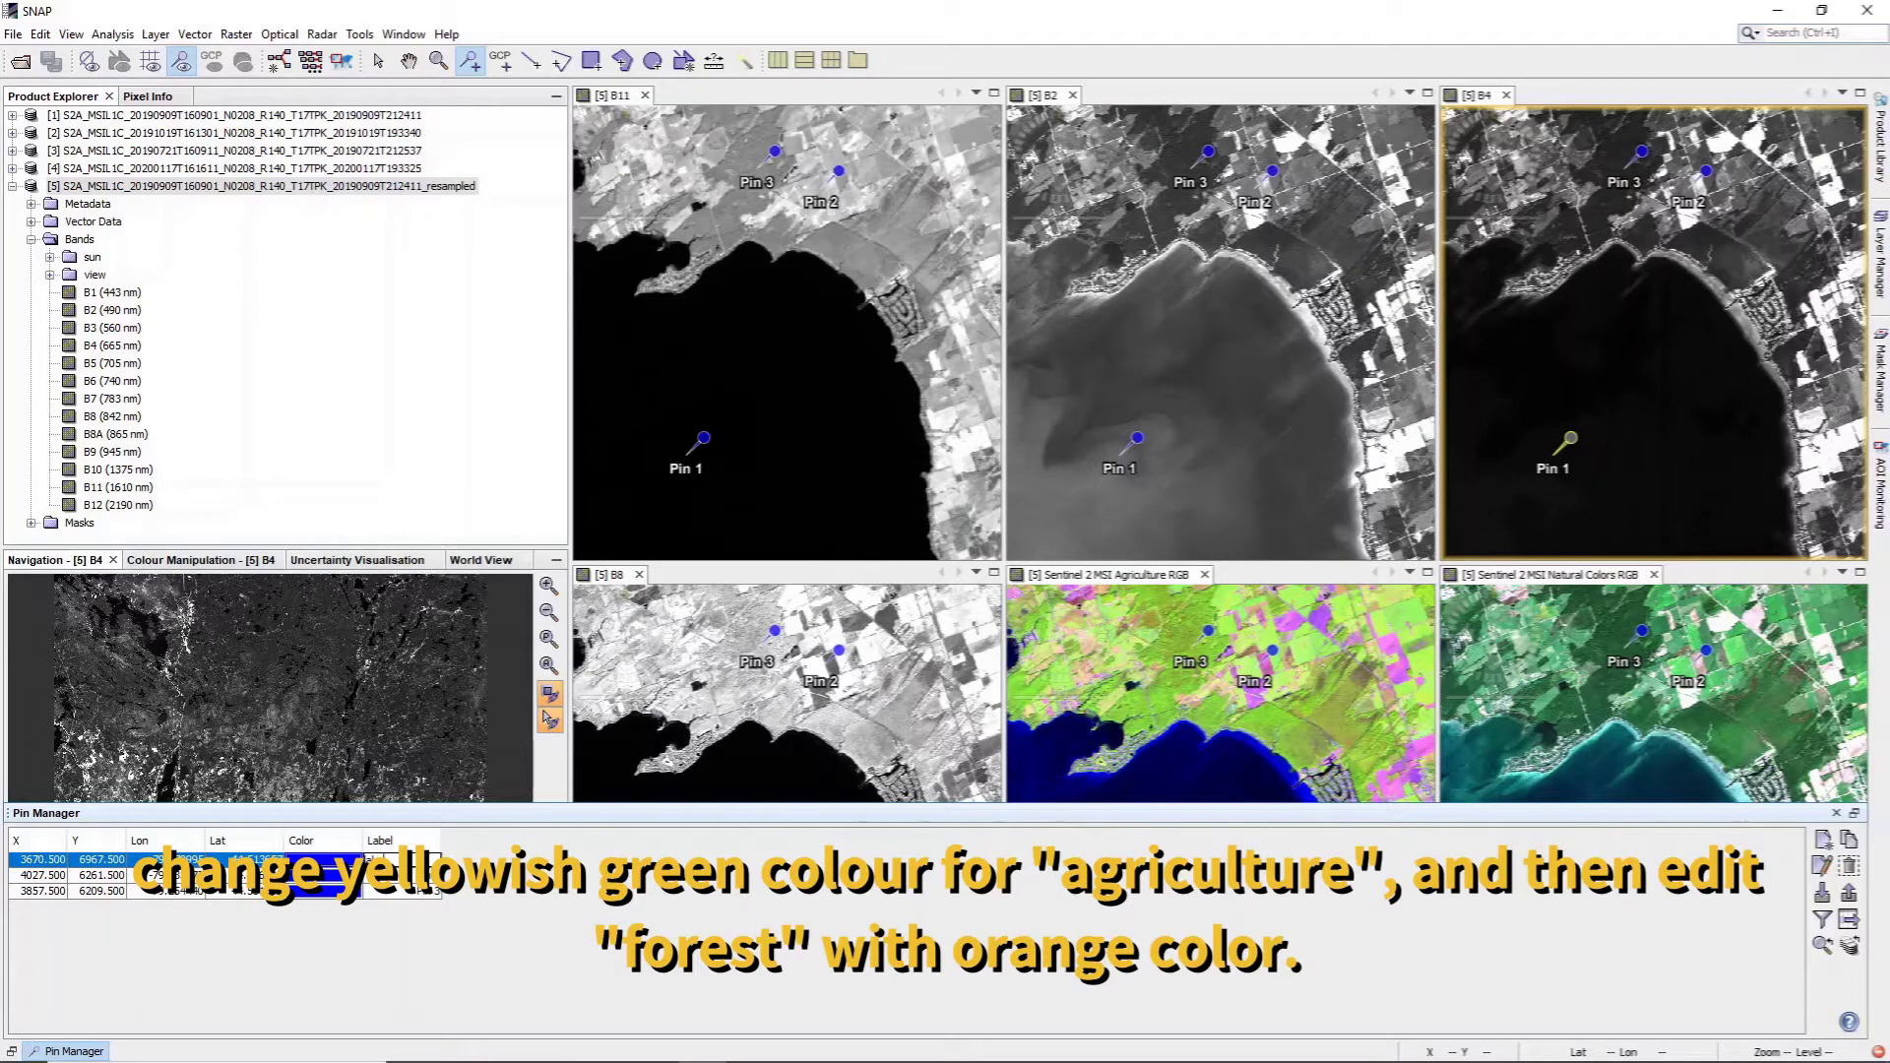
Step: Set Pin 2's colour to green and its label to "agriculture"
left_click(335, 877)
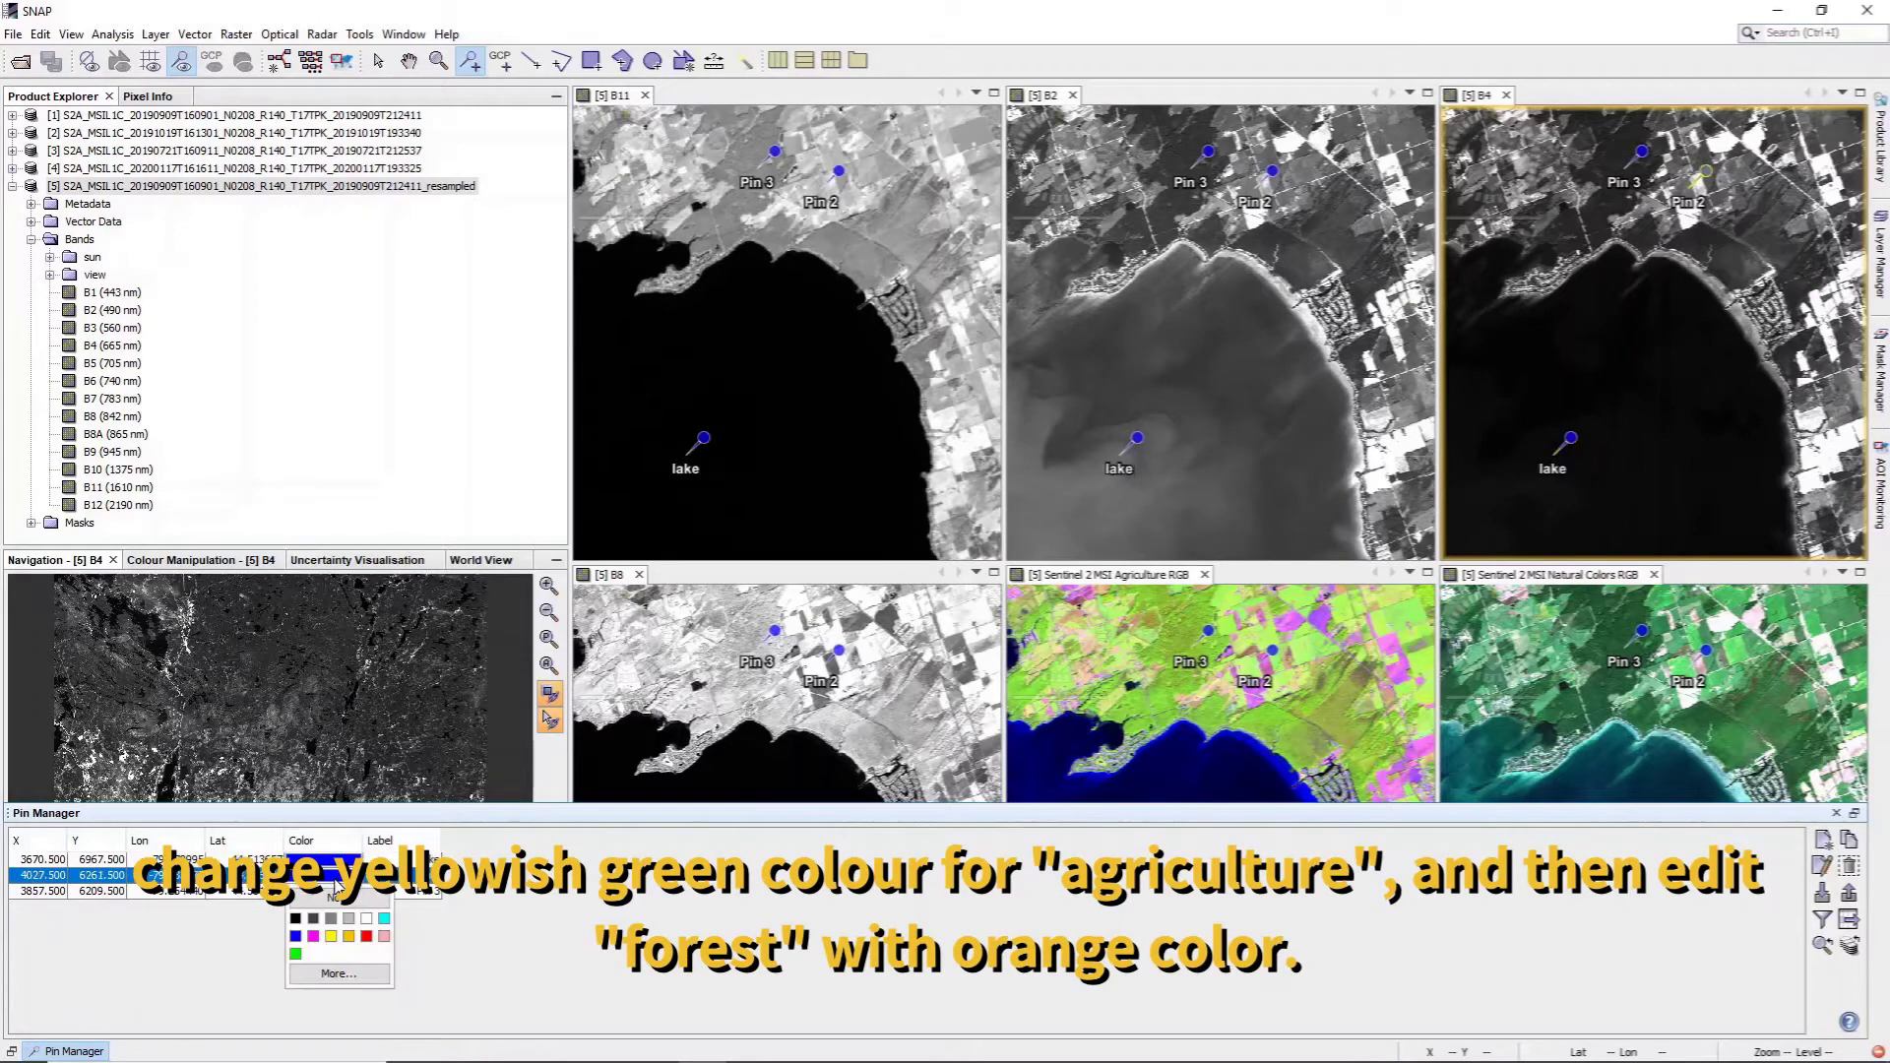
left_click(297, 953)
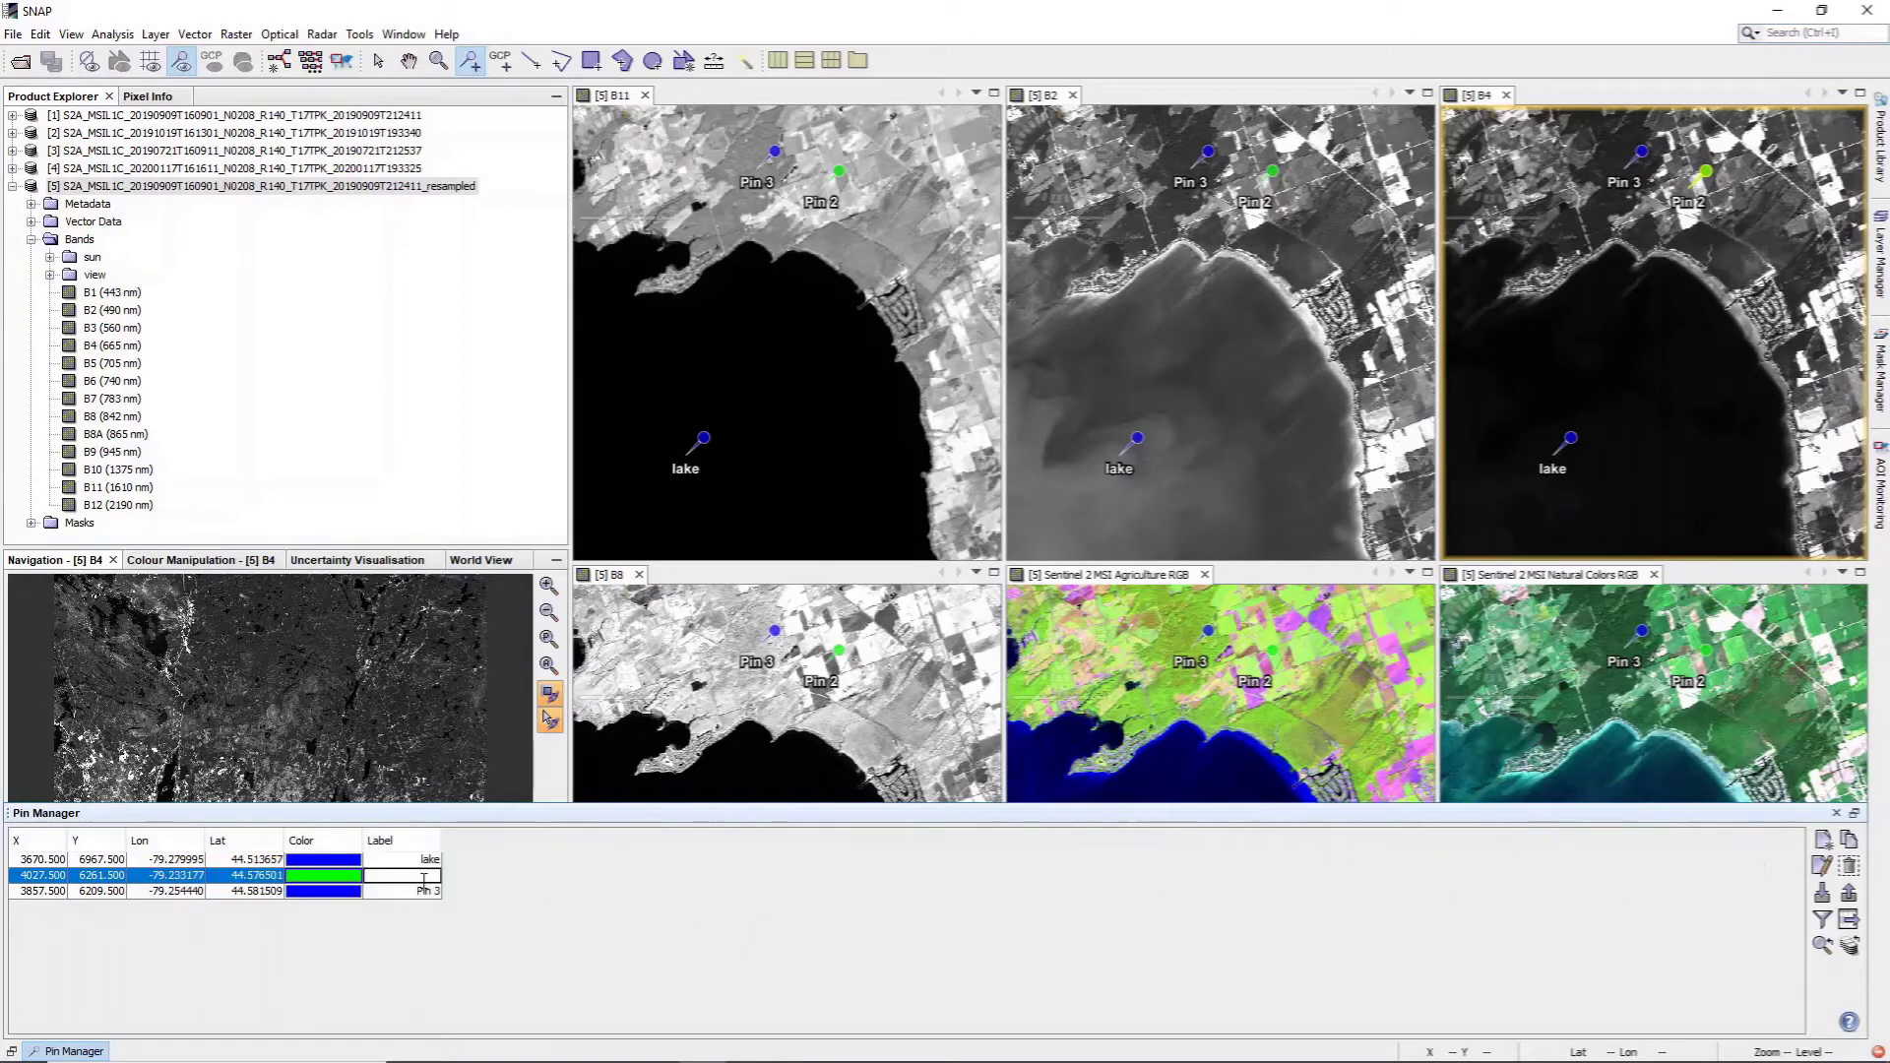
type("agriculture")
key("Return")
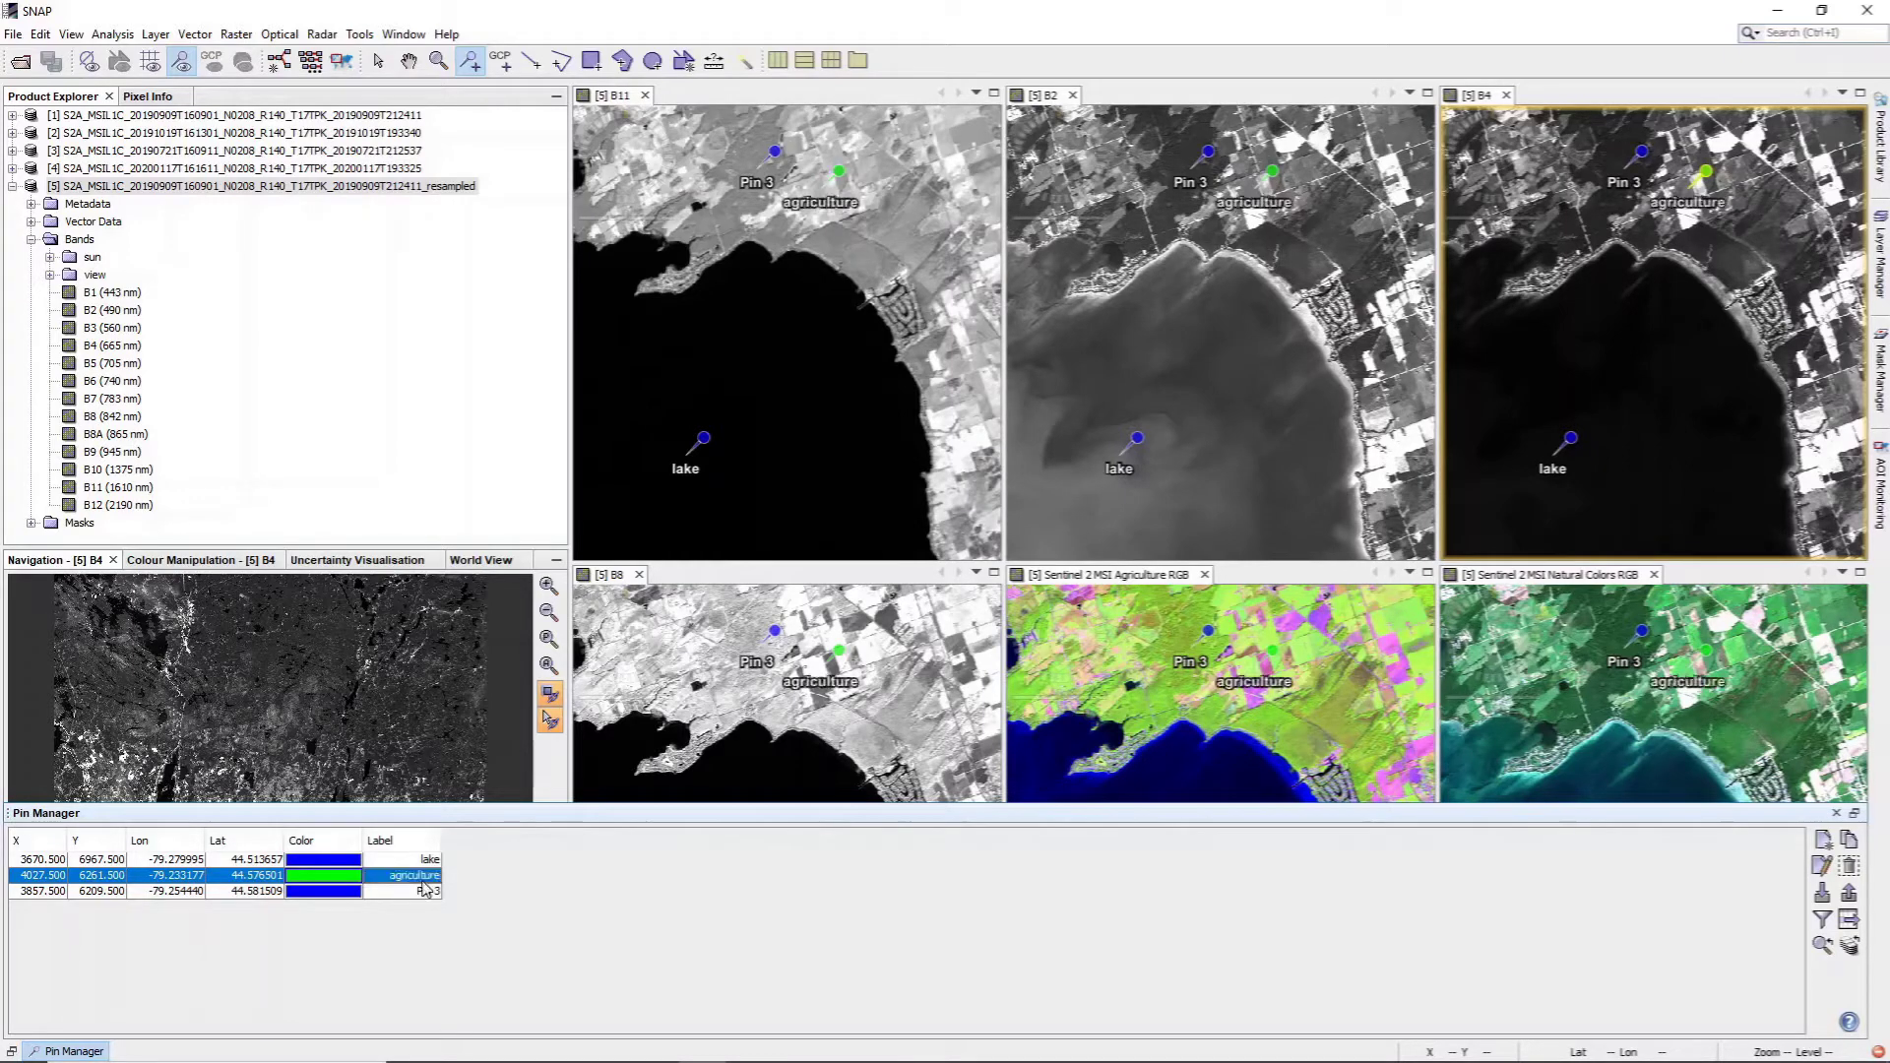
Step: Set Pin 3's colour to orange and its label to "forest"
left_click(325, 891)
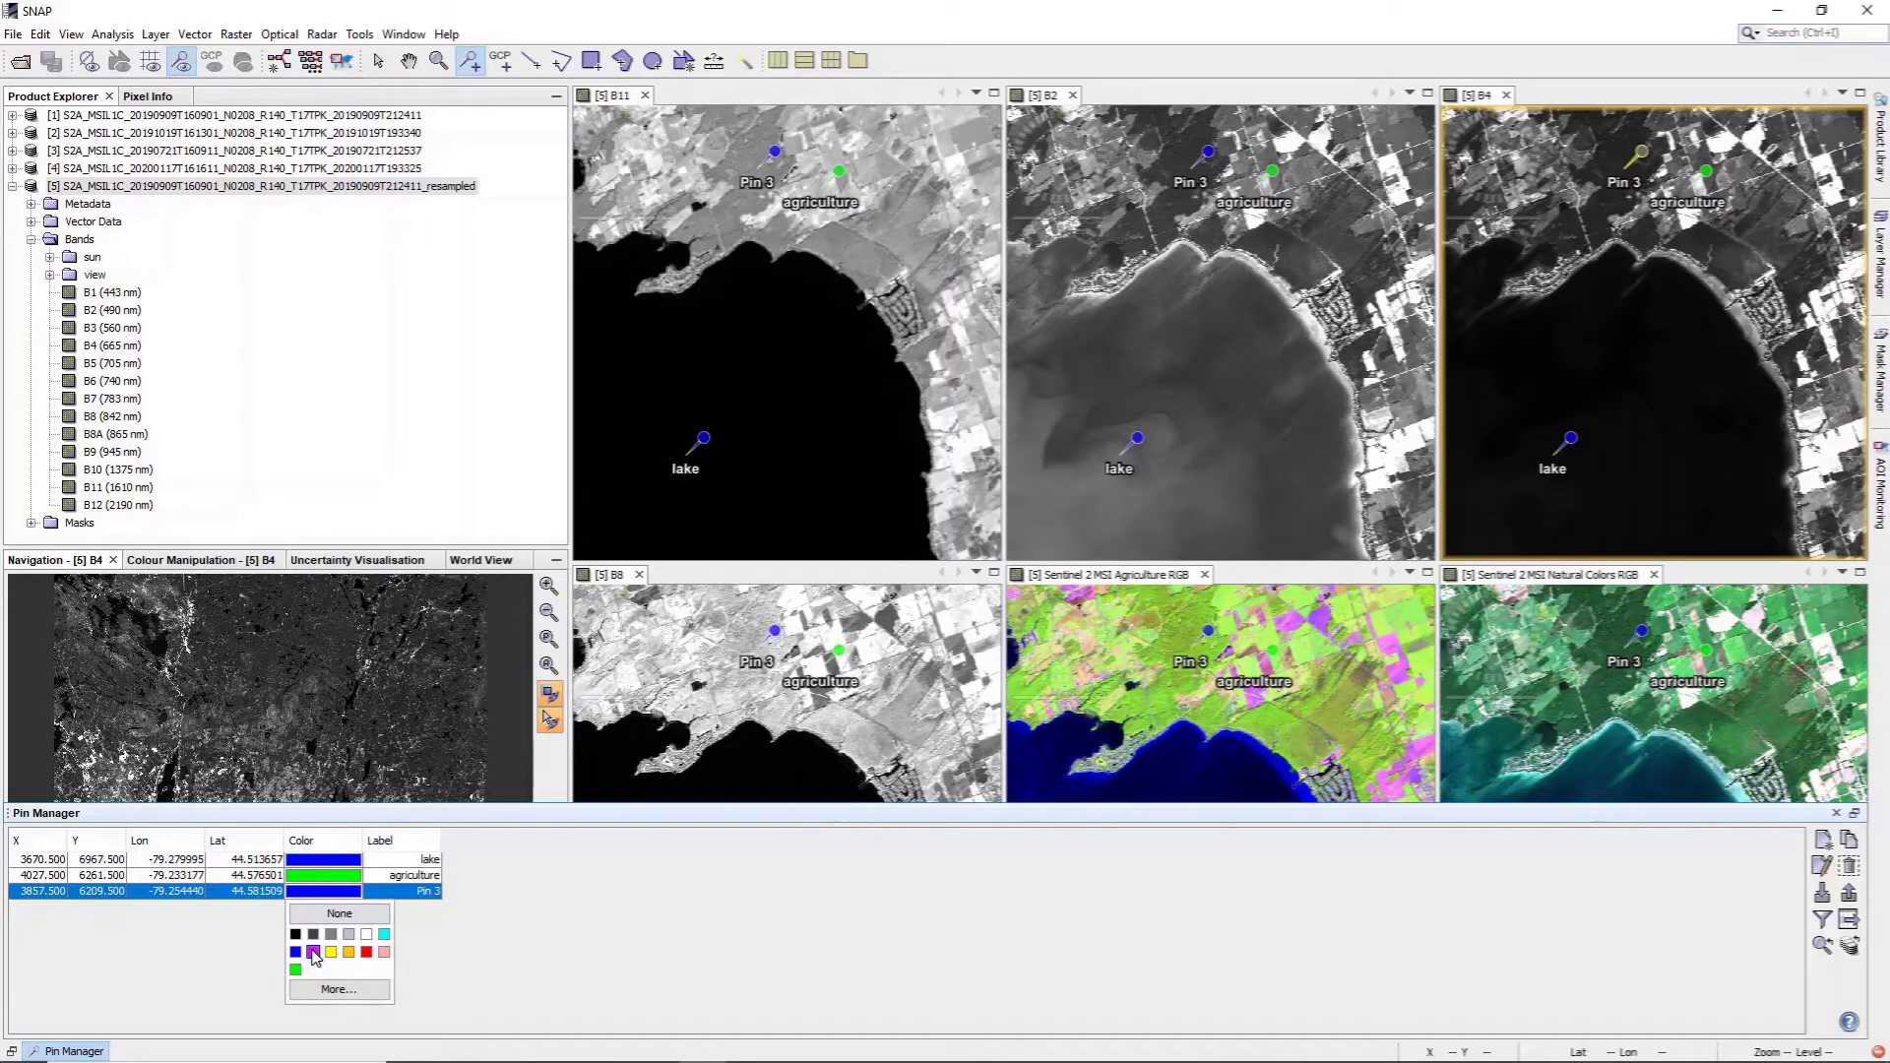
left_click(349, 952)
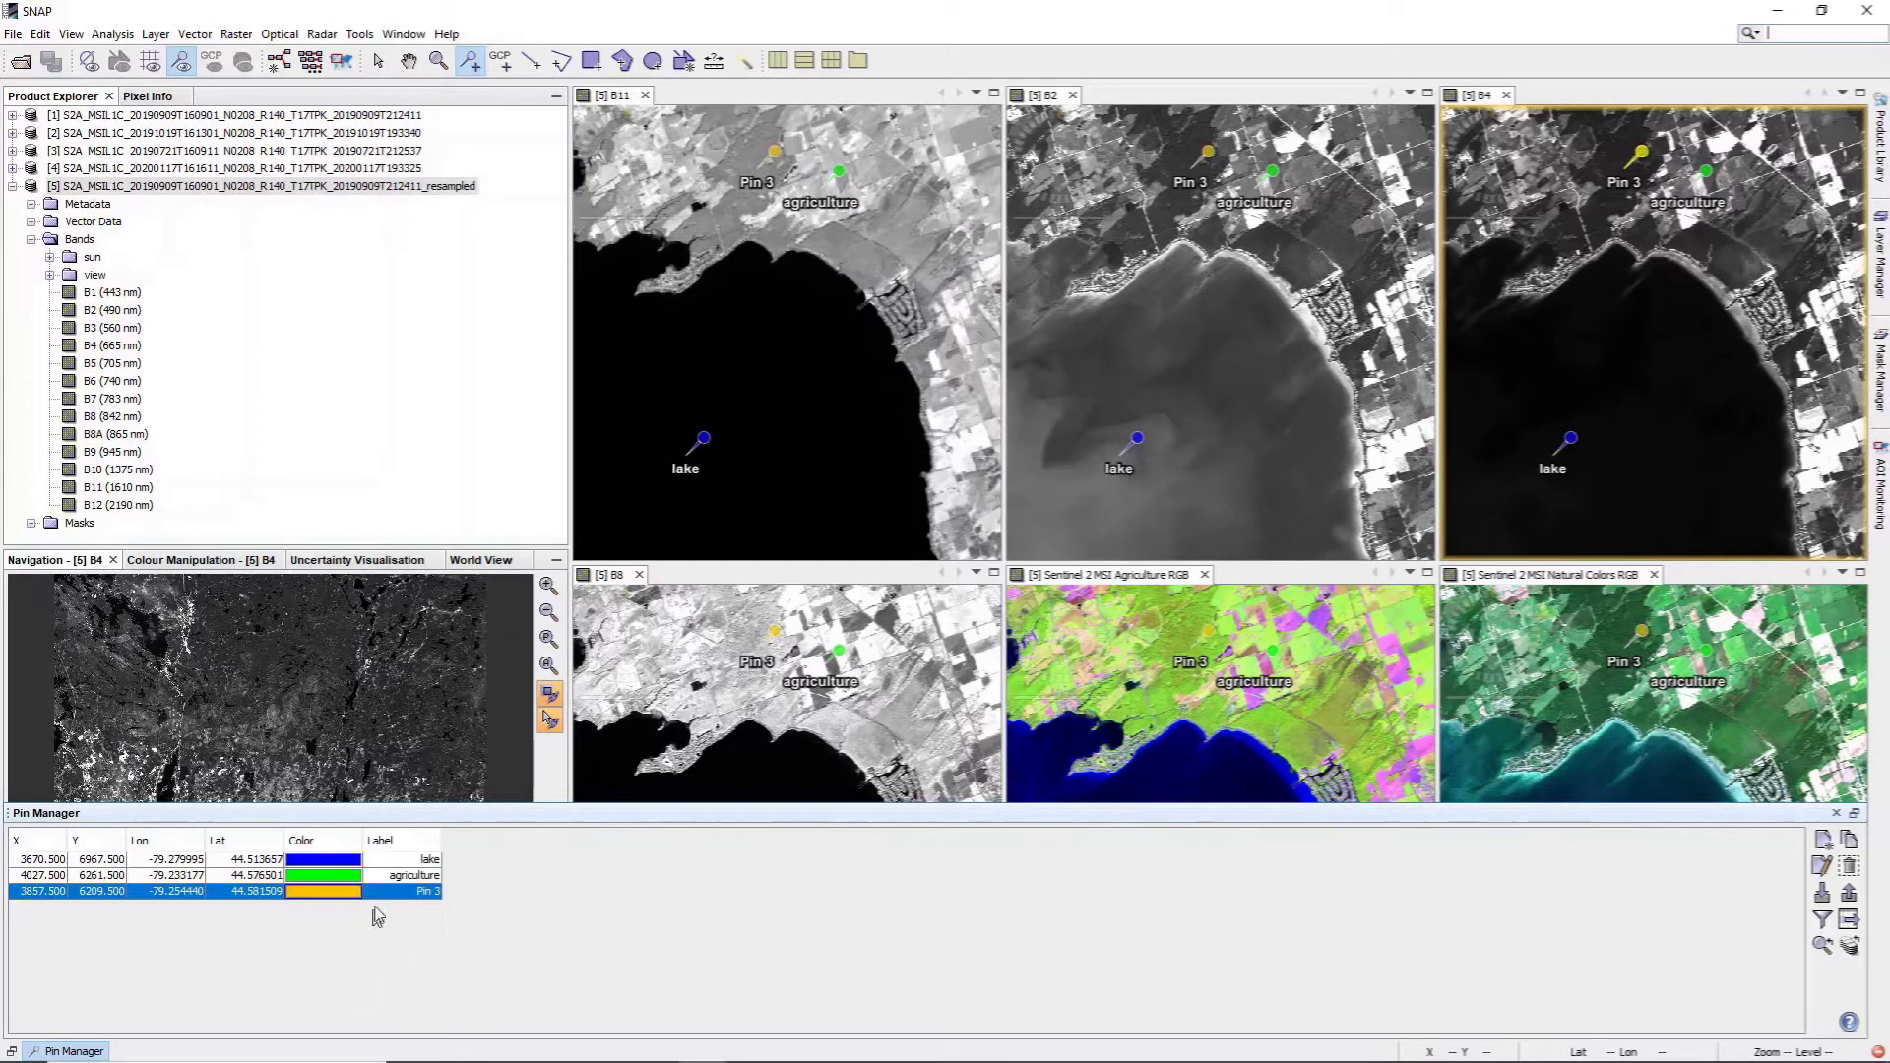
double_click(386, 890)
left_click_drag(387, 891, 357, 896)
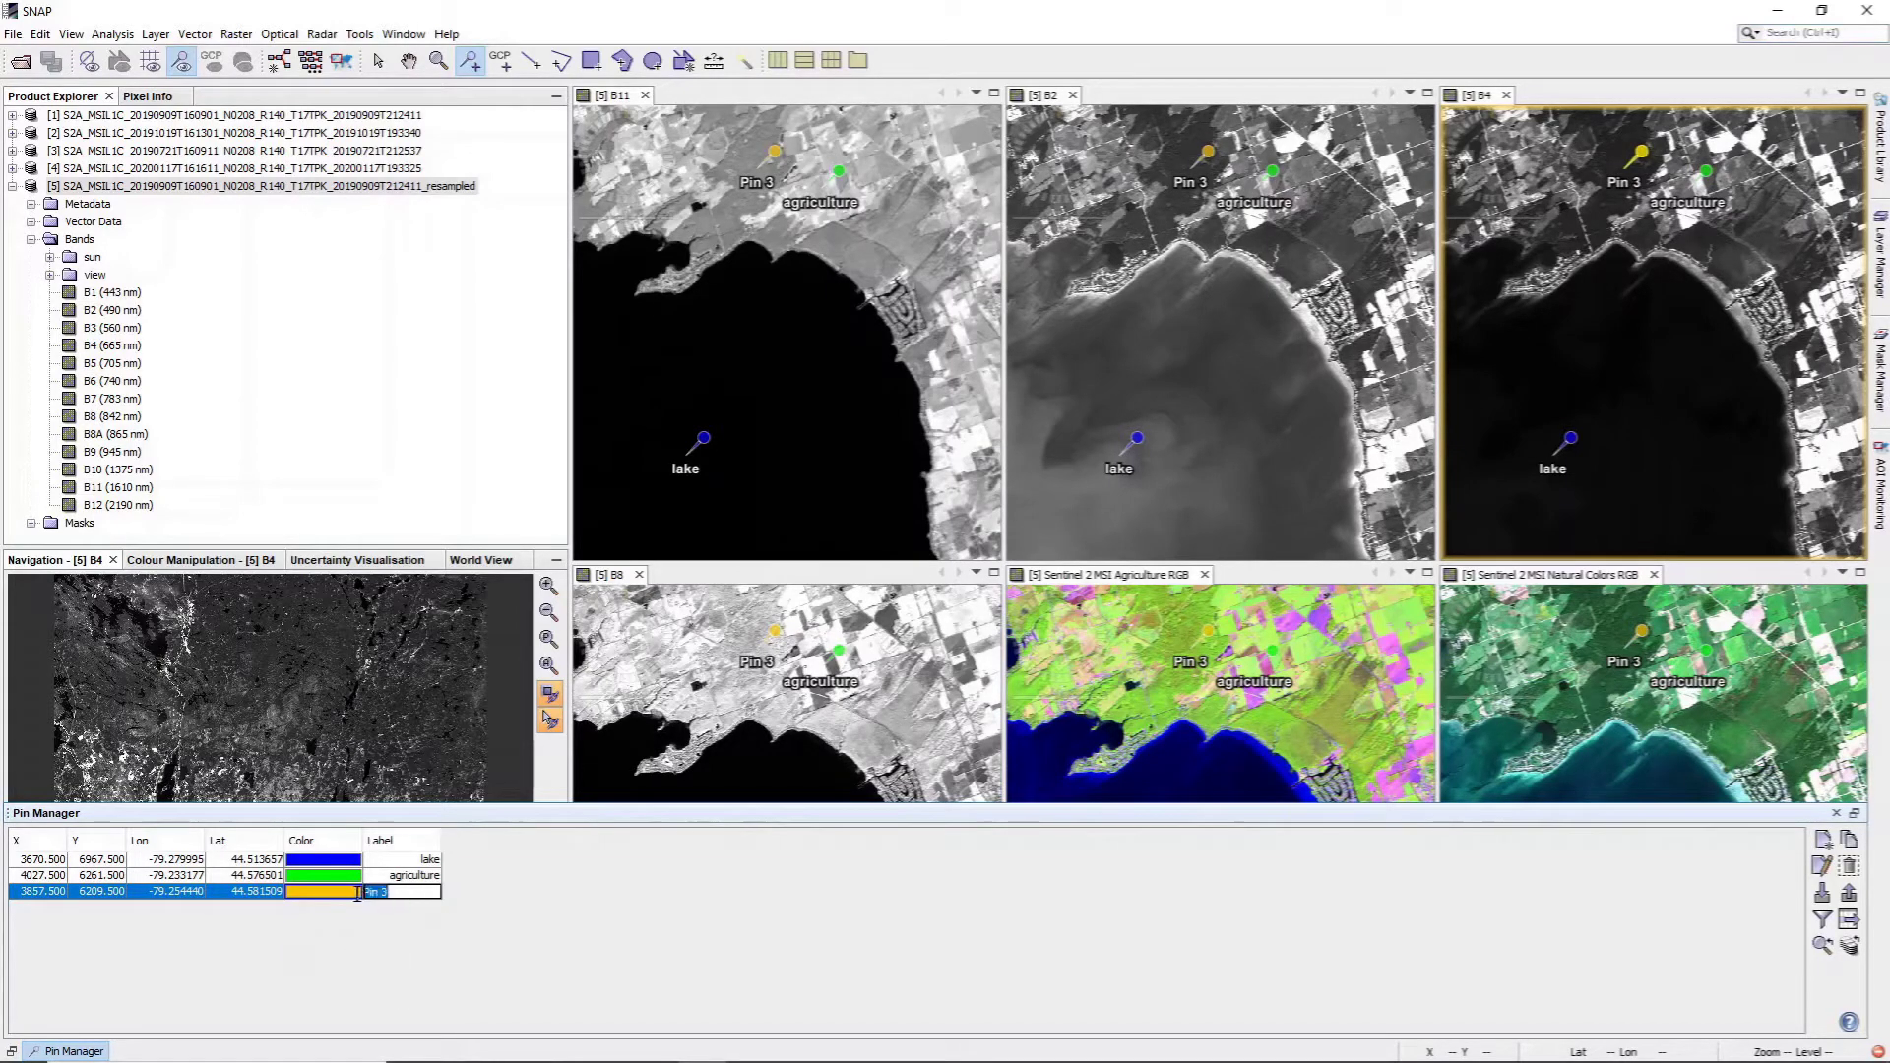
type("forest")
key("Return")
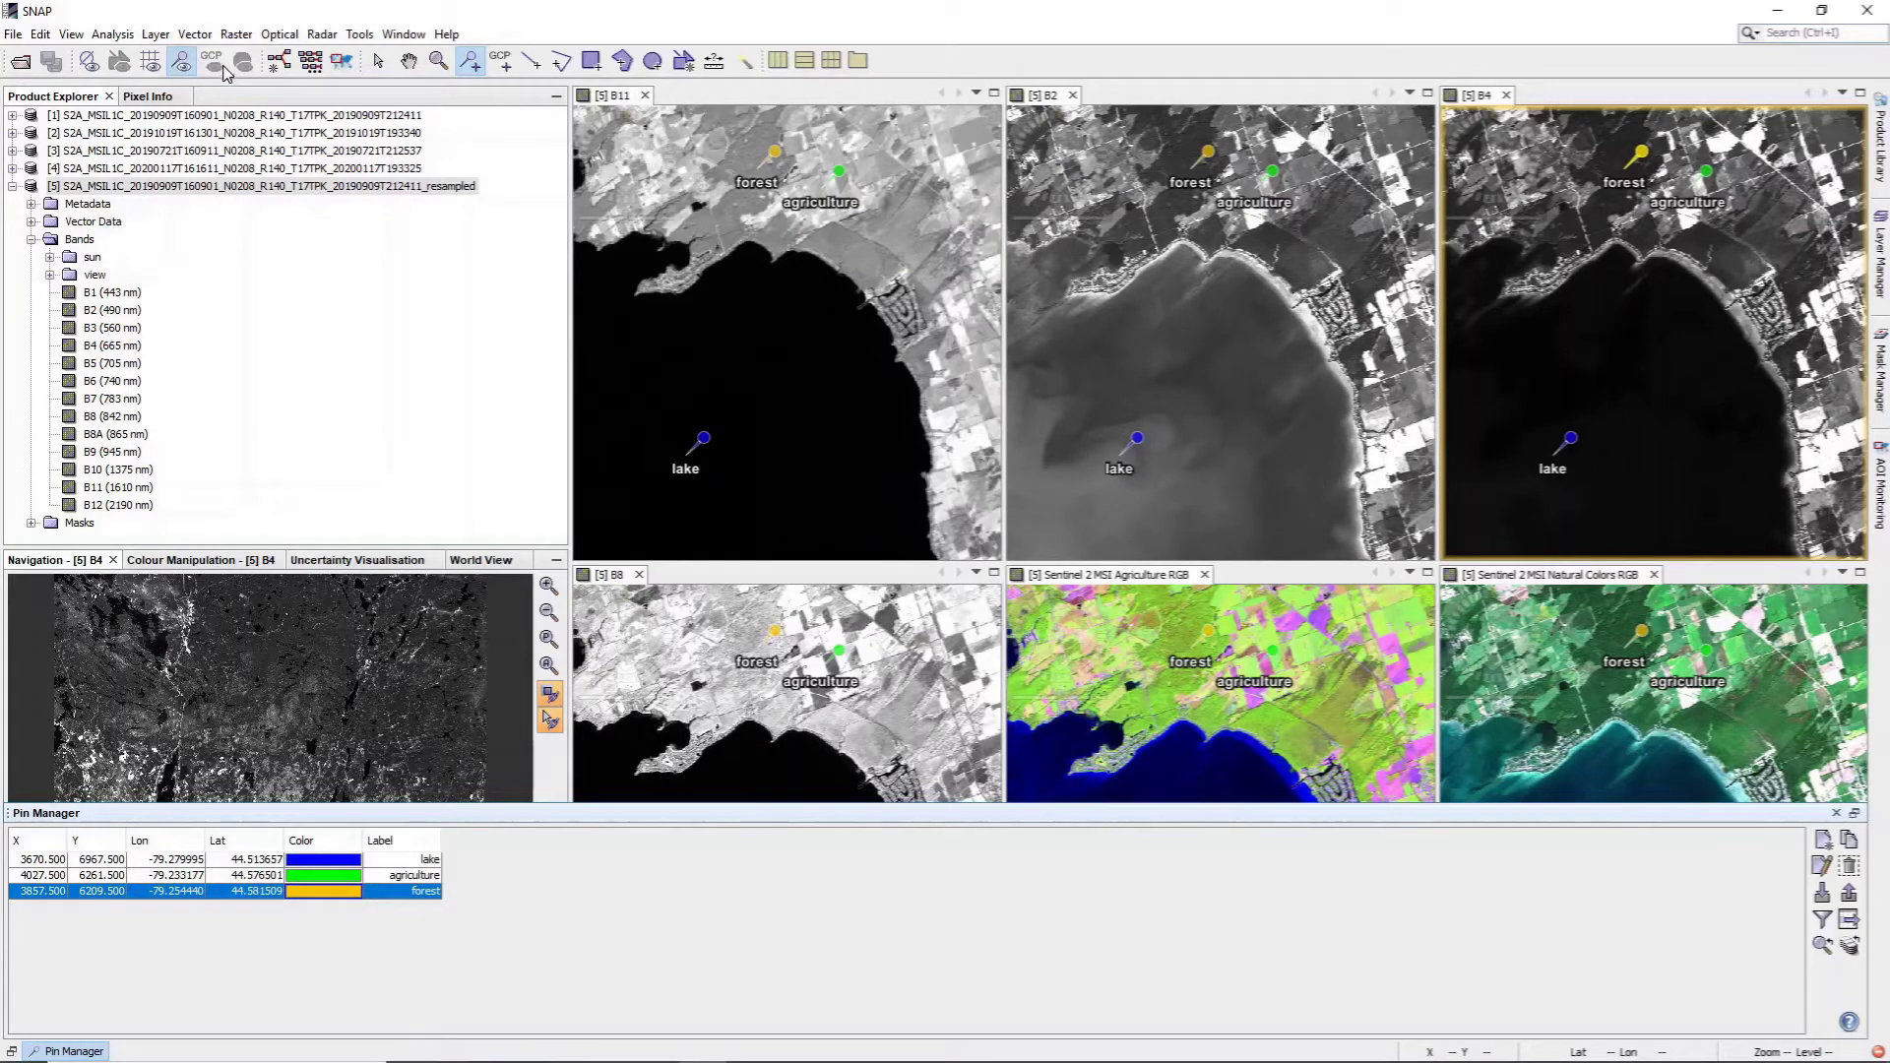
Step: Open the optical Spectrum View and compare the spectral curves of the lake, agriculture and forest pins
left_click(195, 34)
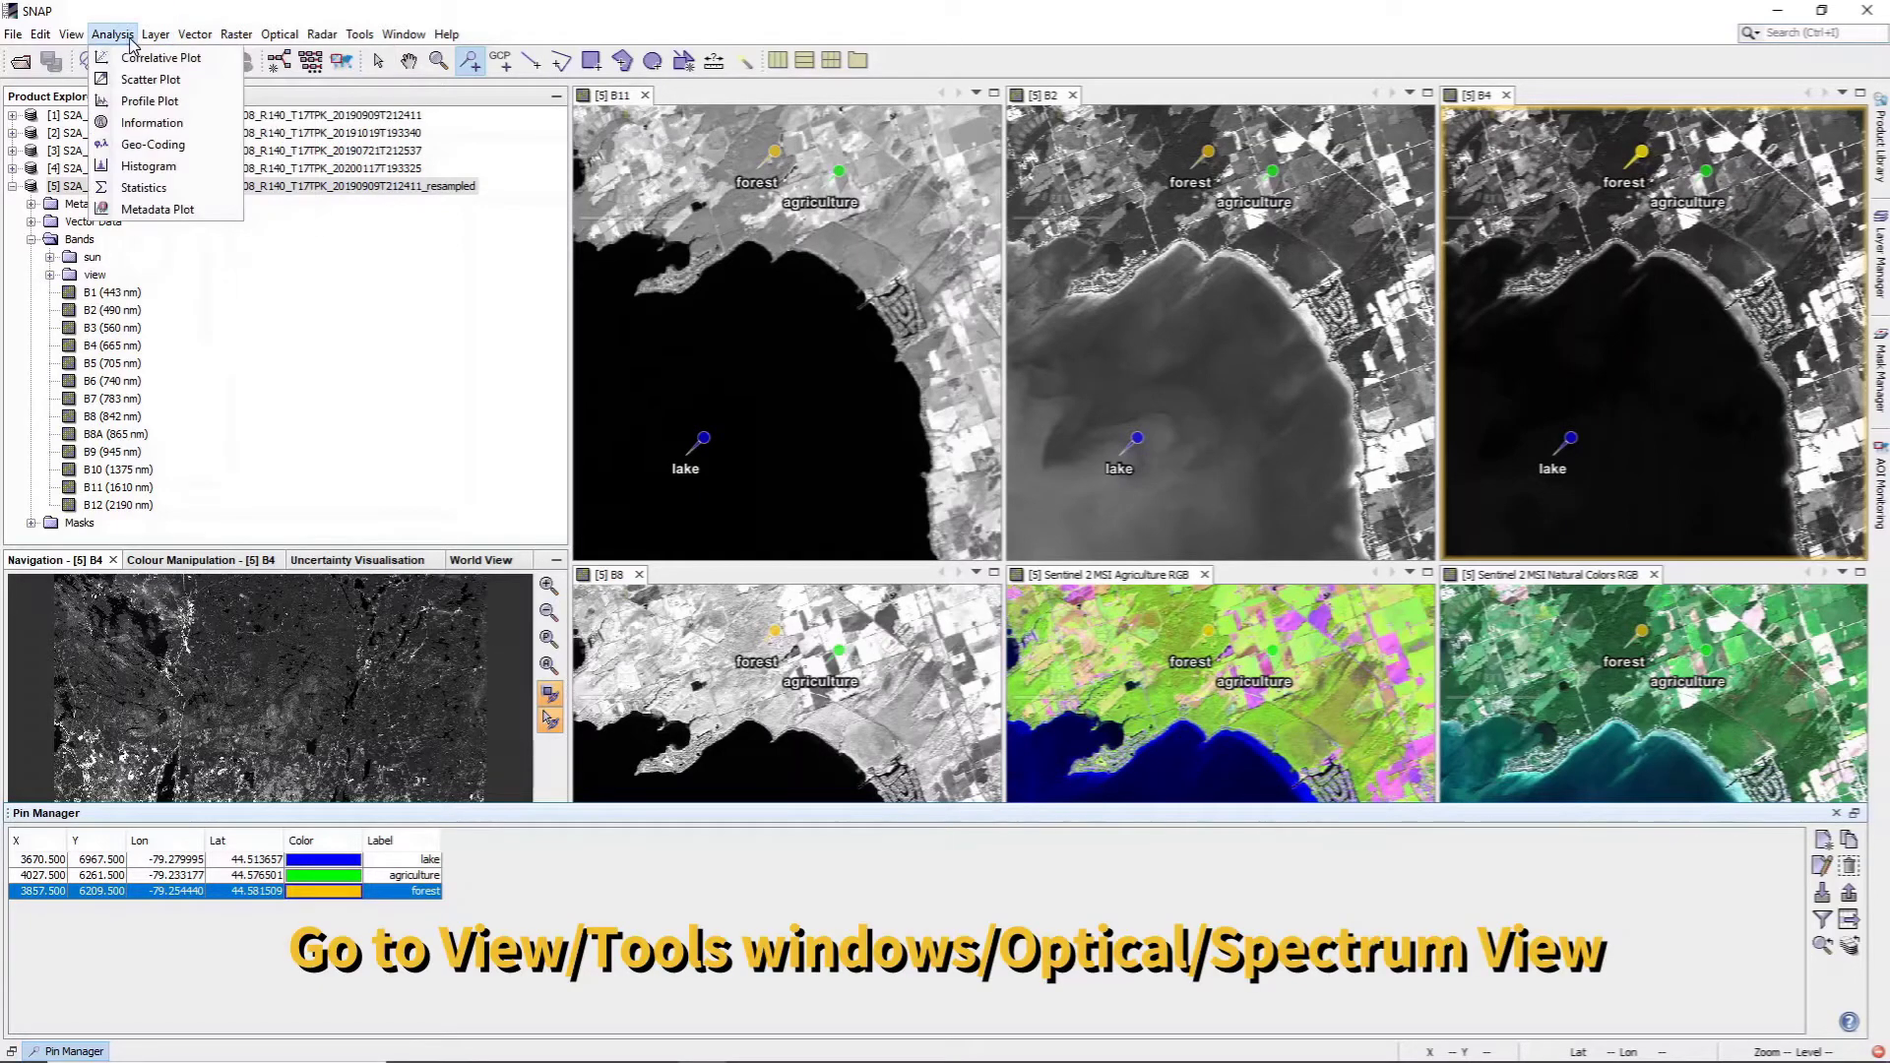
mouse_move(52, 39)
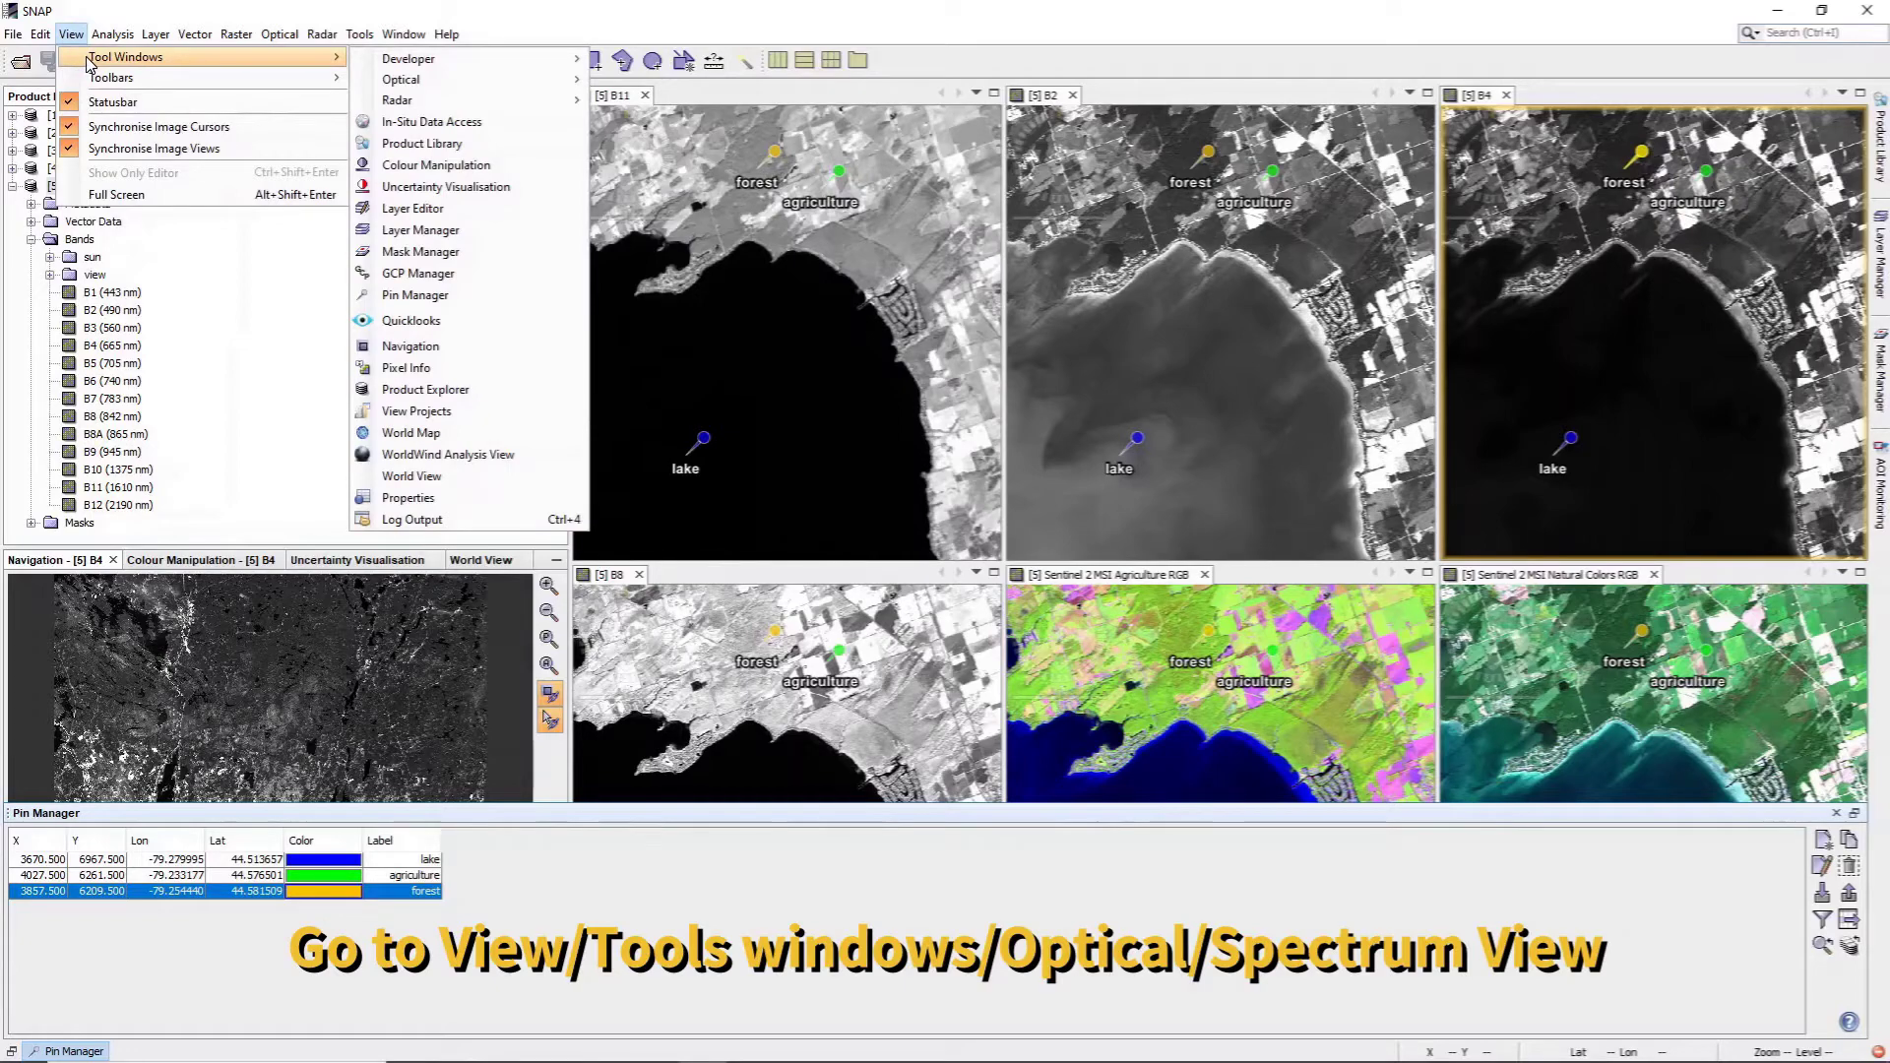
mouse_move(393, 81)
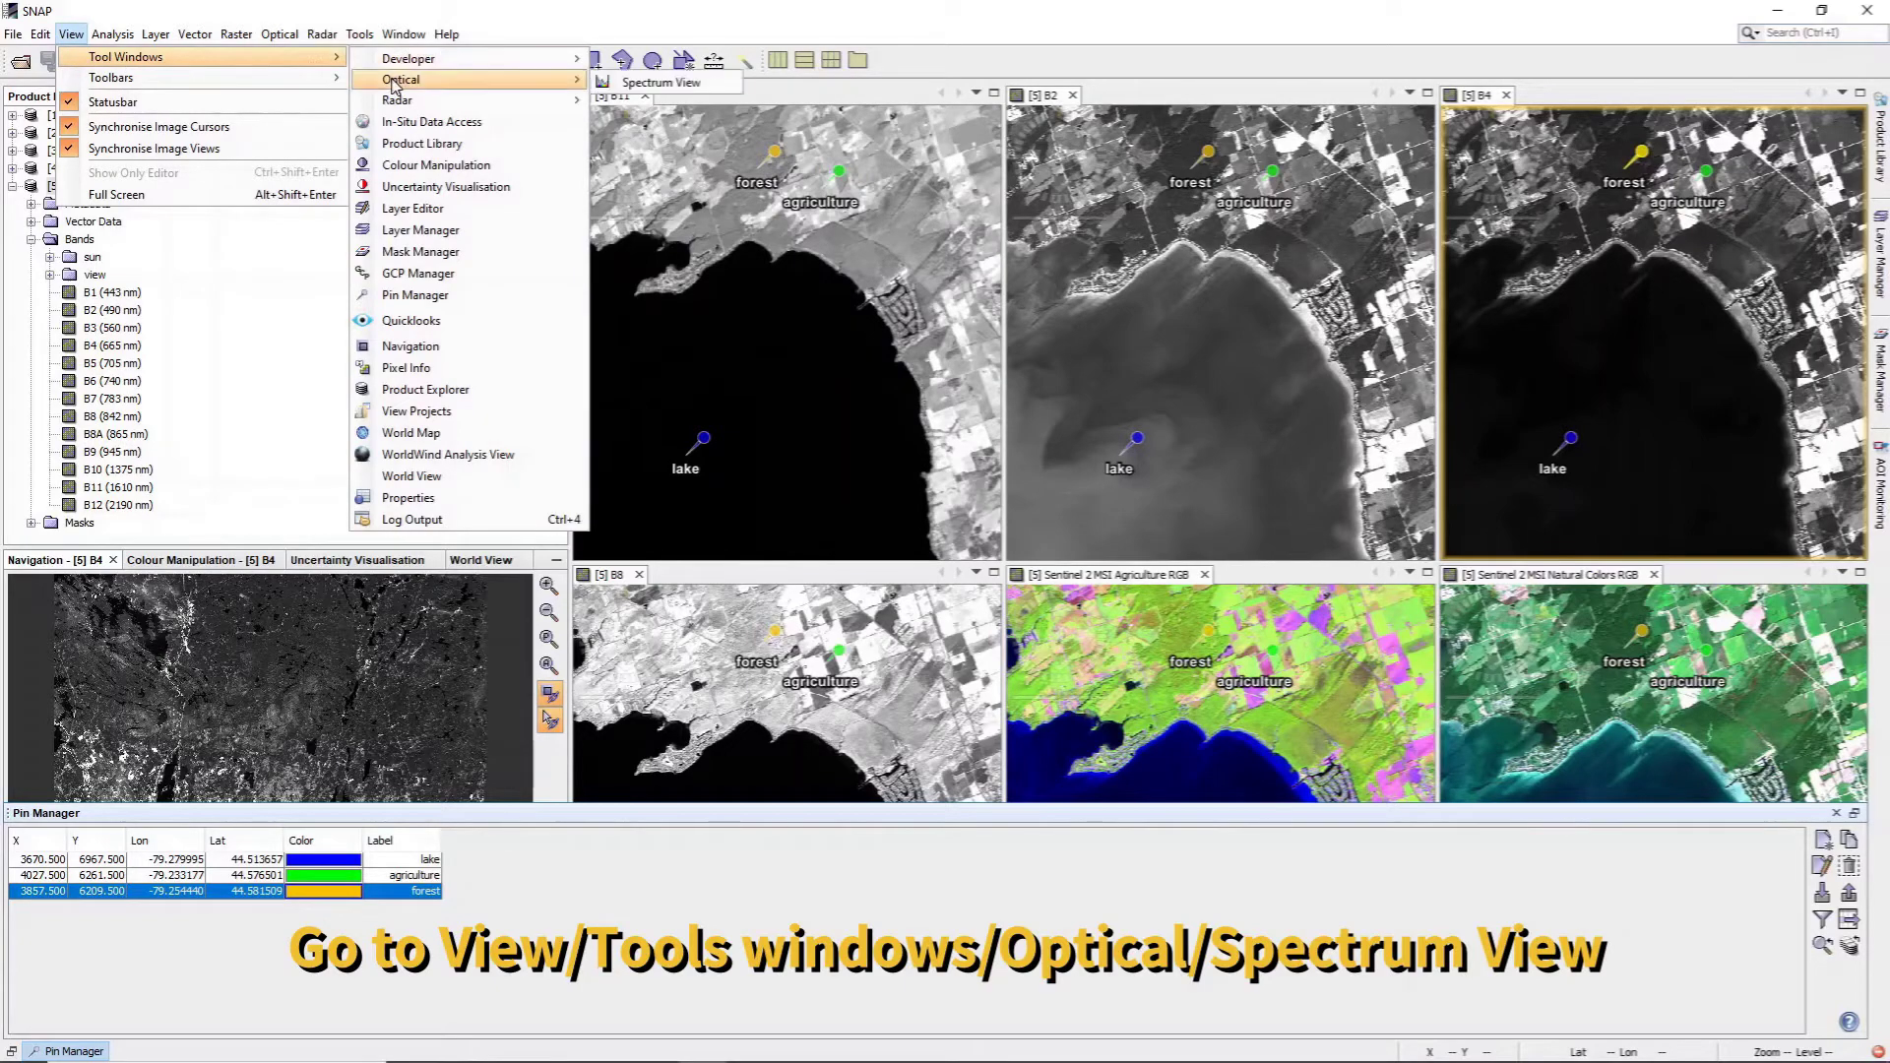
left_click(635, 84)
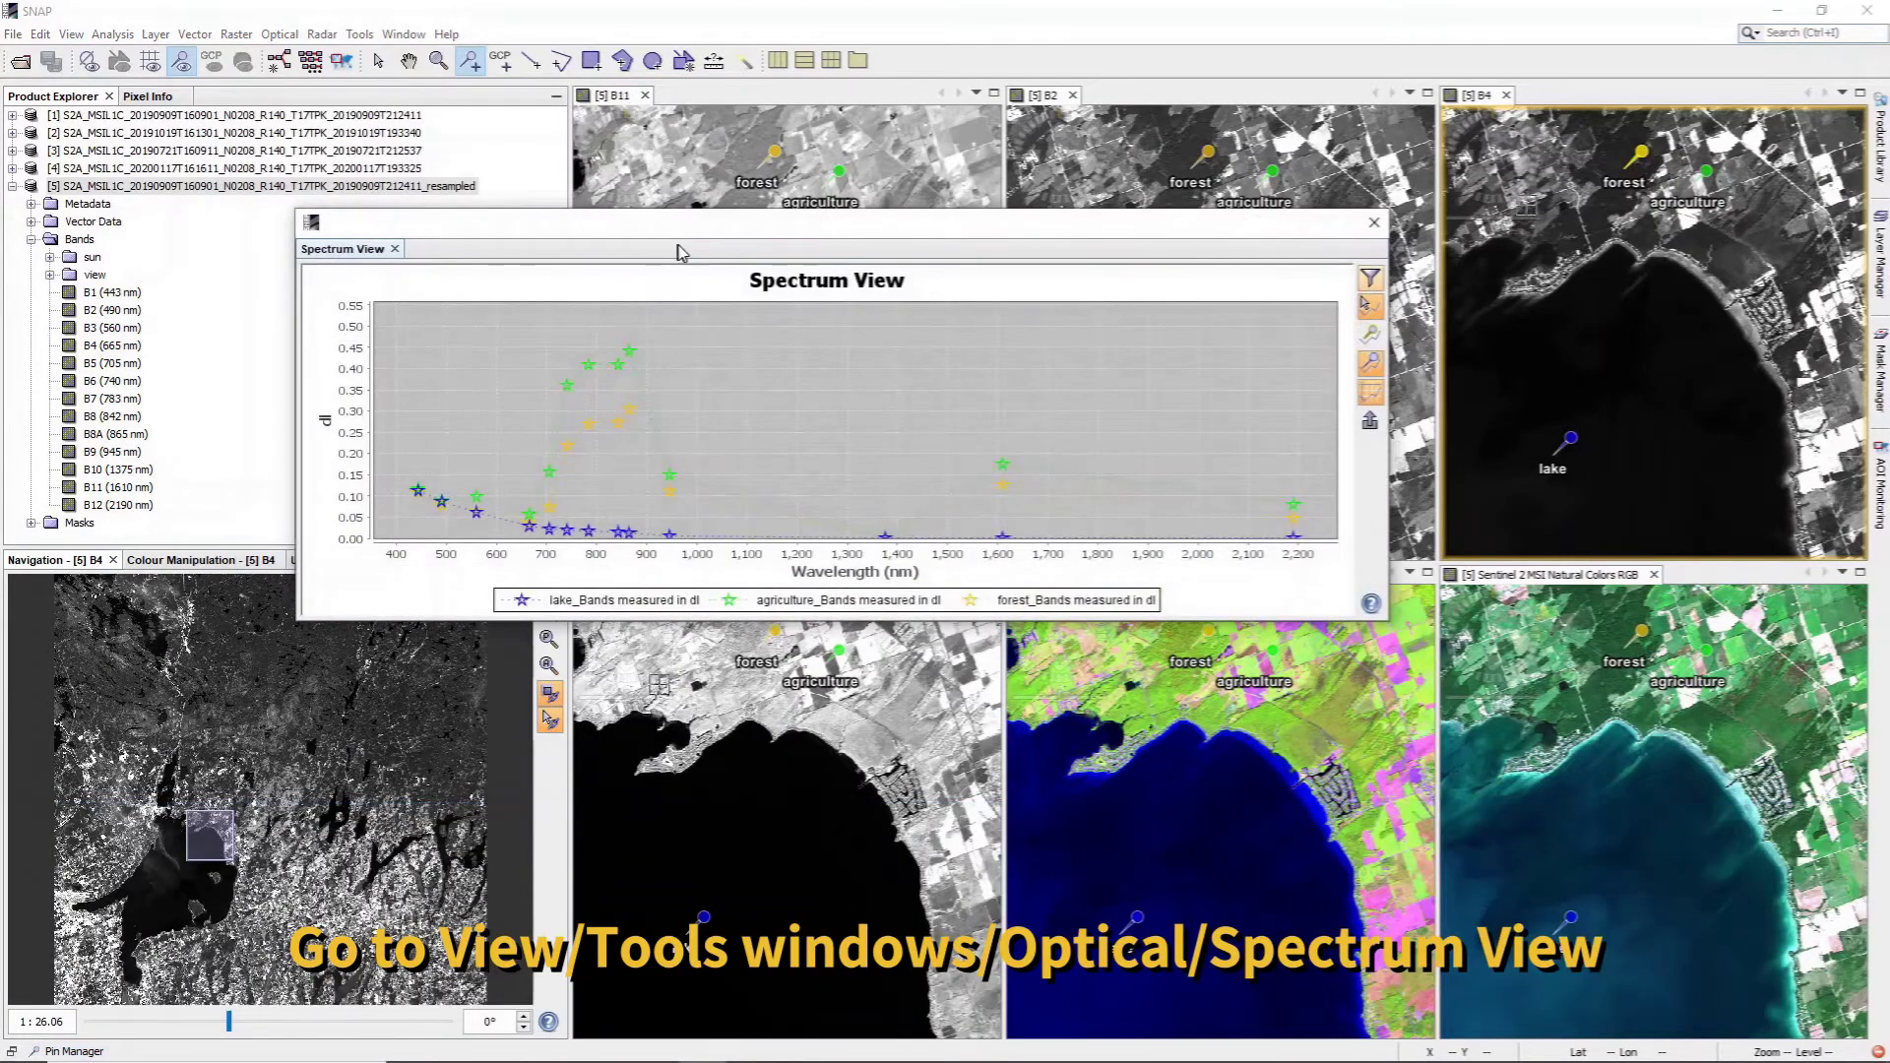
left_click_drag(700, 224, 716, 217)
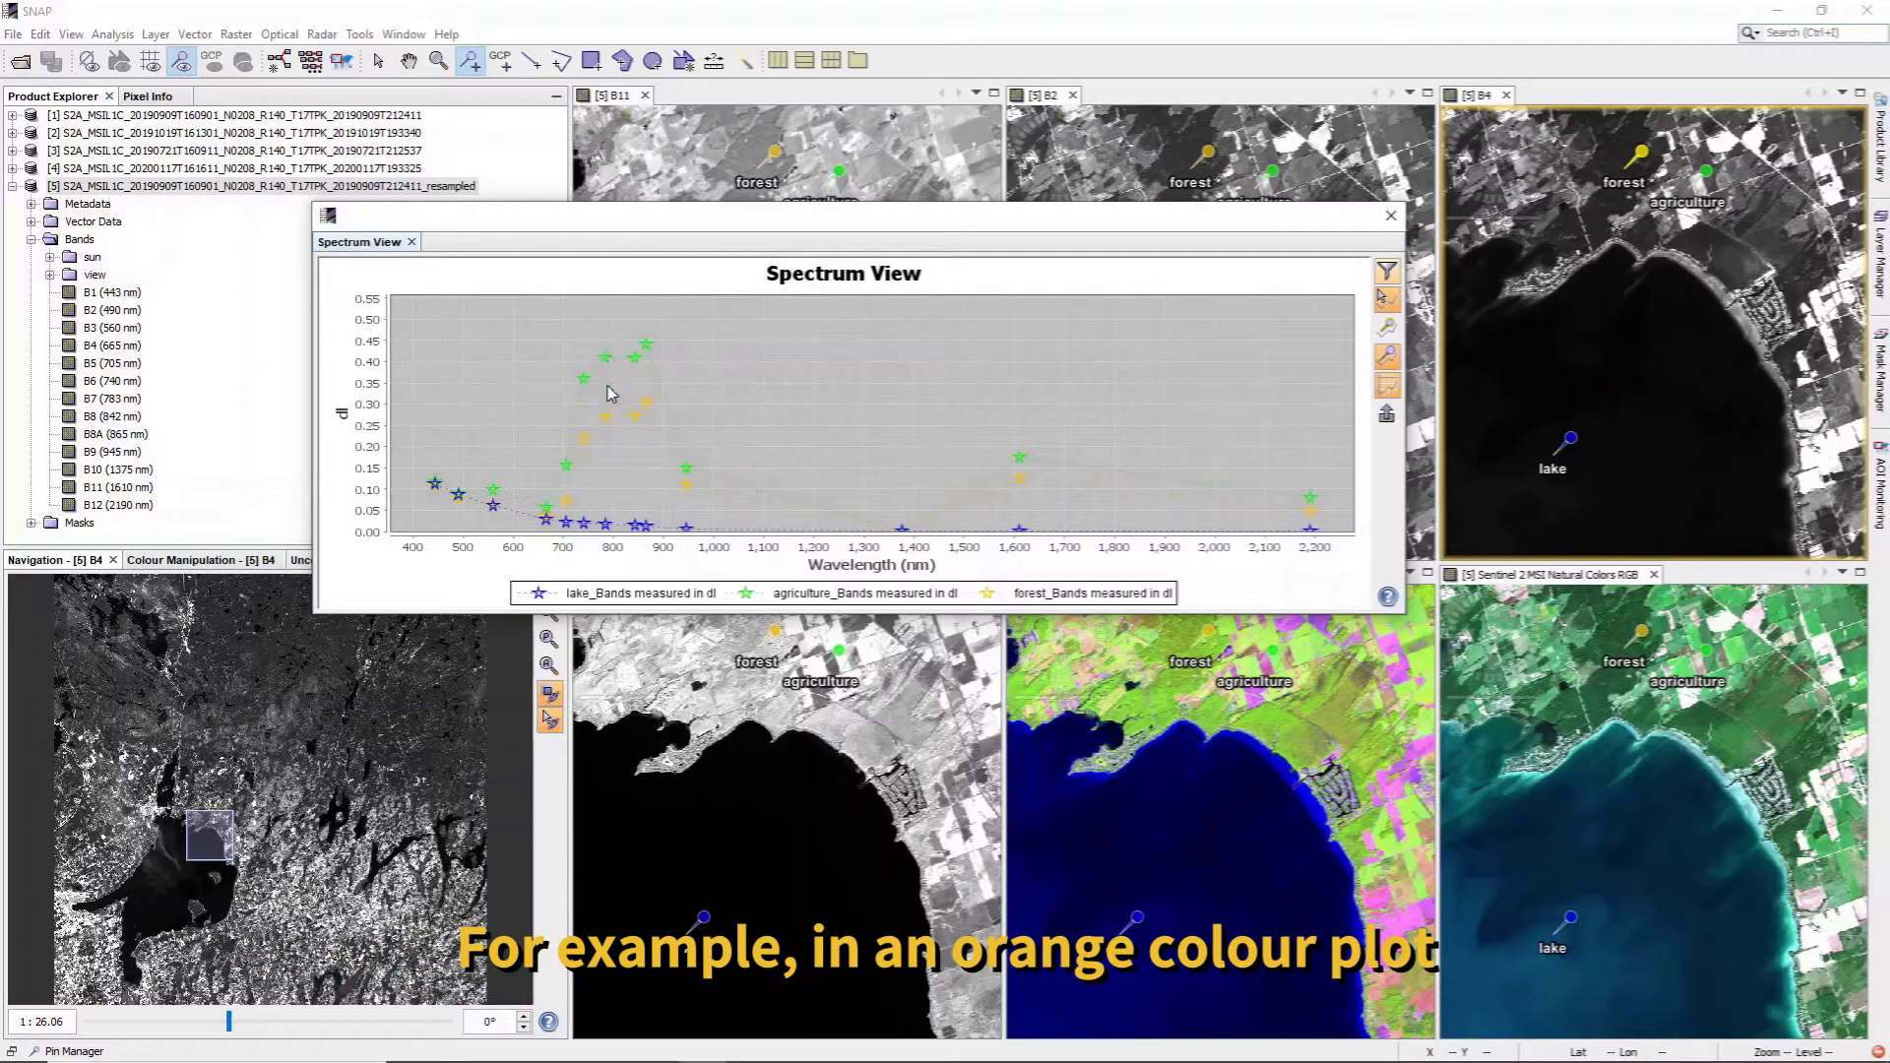
mouse_move(606, 425)
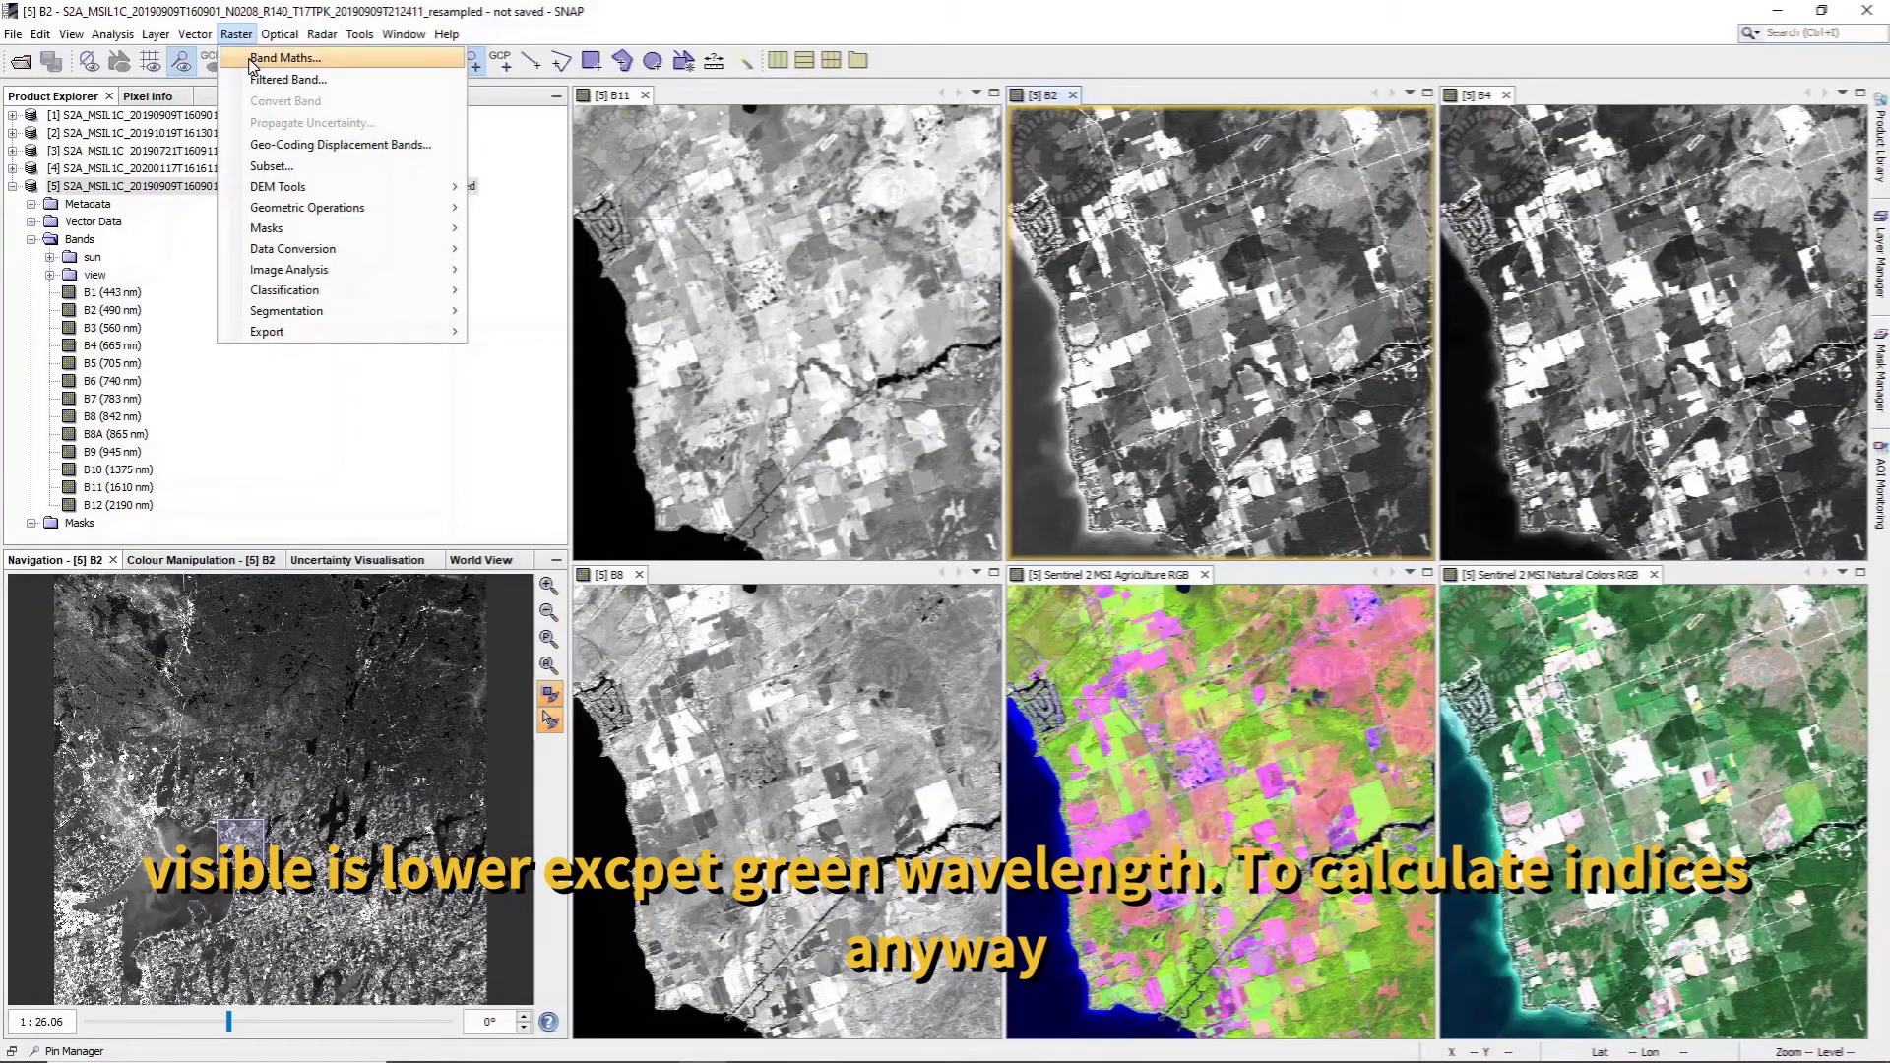
Step: Start a Band Maths band on the resampled 20190909 product and name it "ndvi_example"
left_click(284, 58)
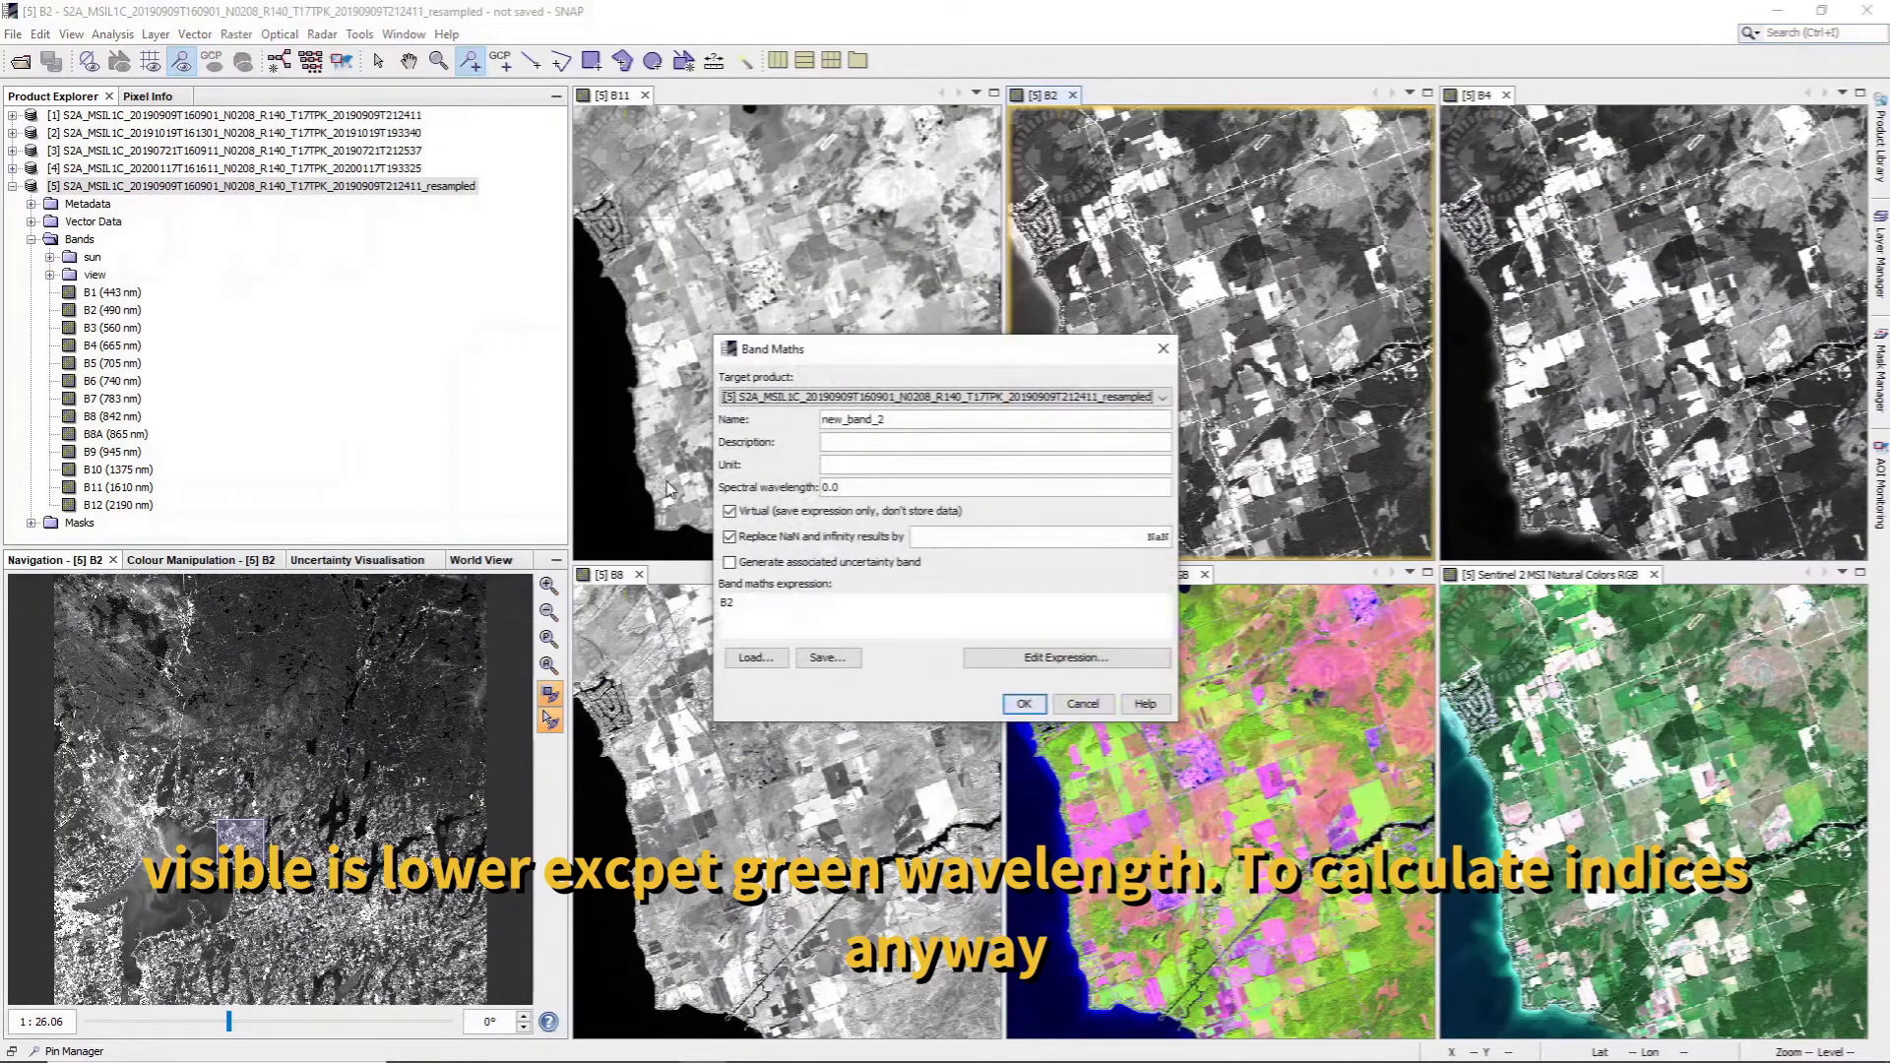
left_click(903, 421)
left_click_drag(903, 421, 817, 420)
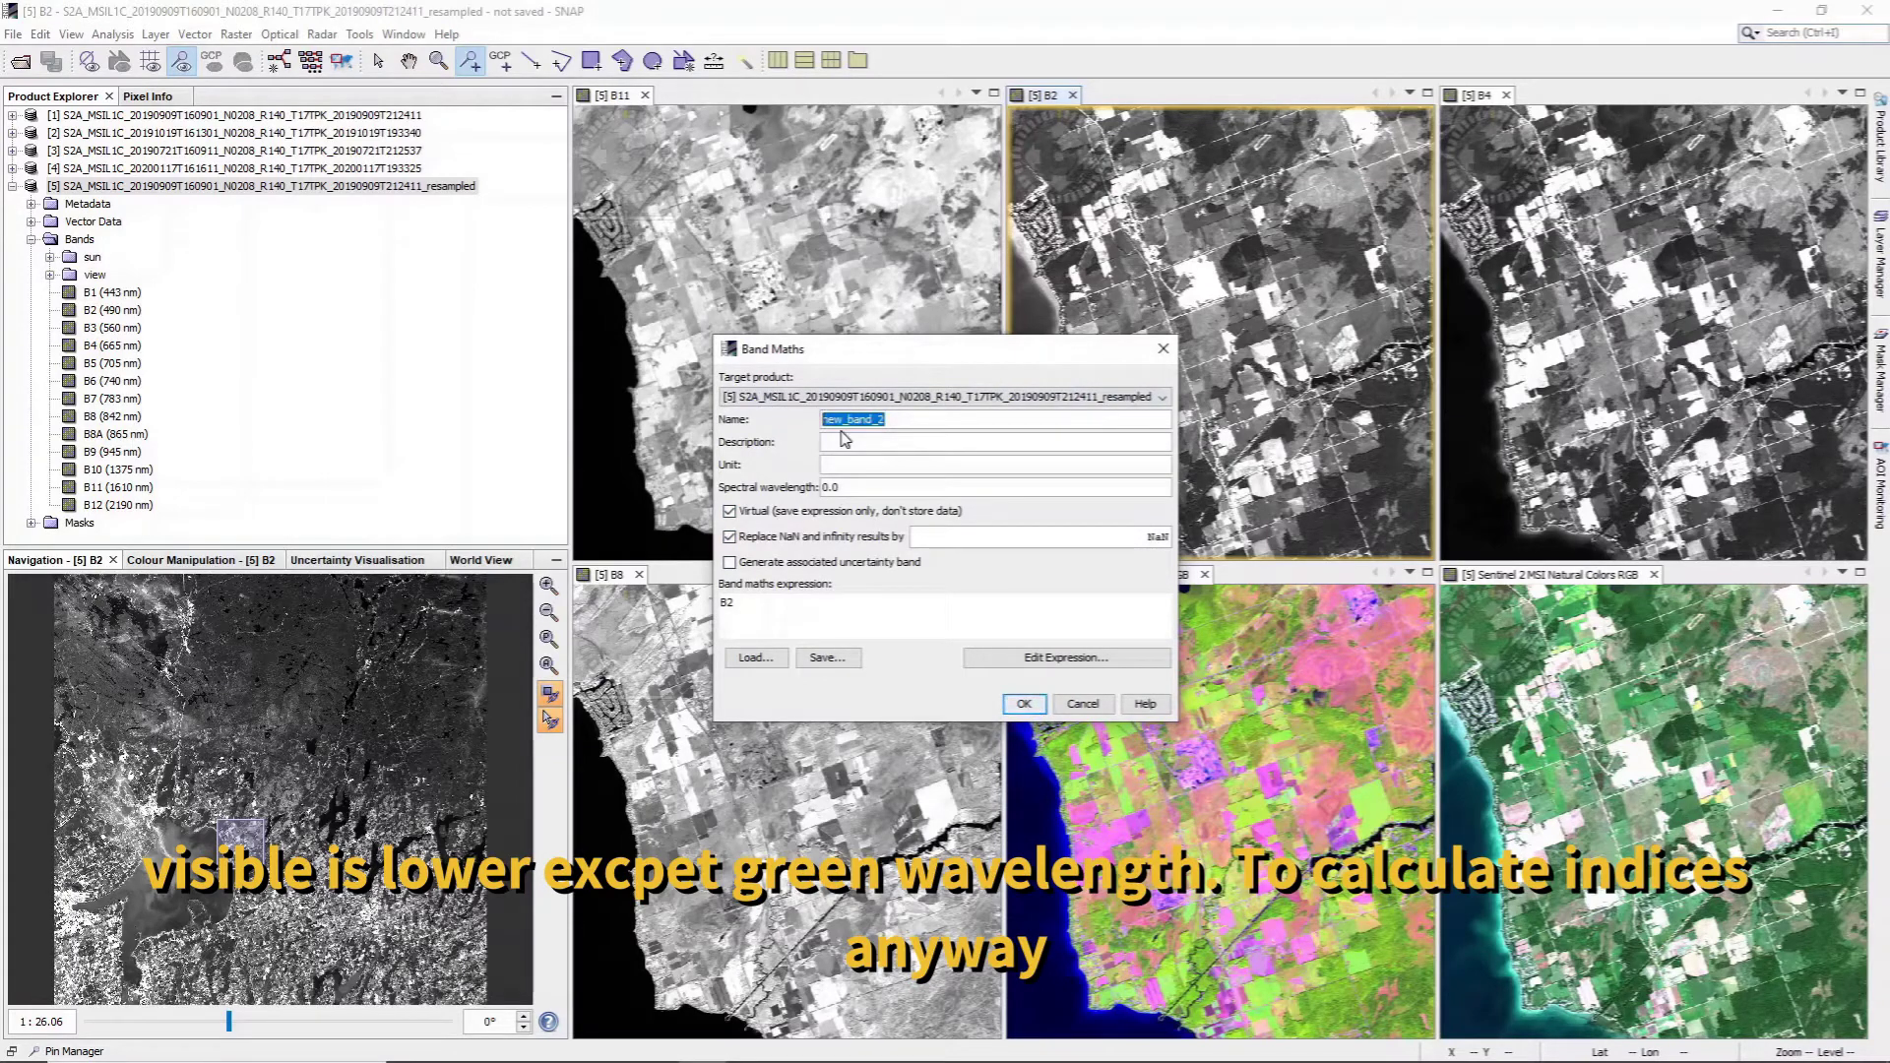
left_click(1158, 398)
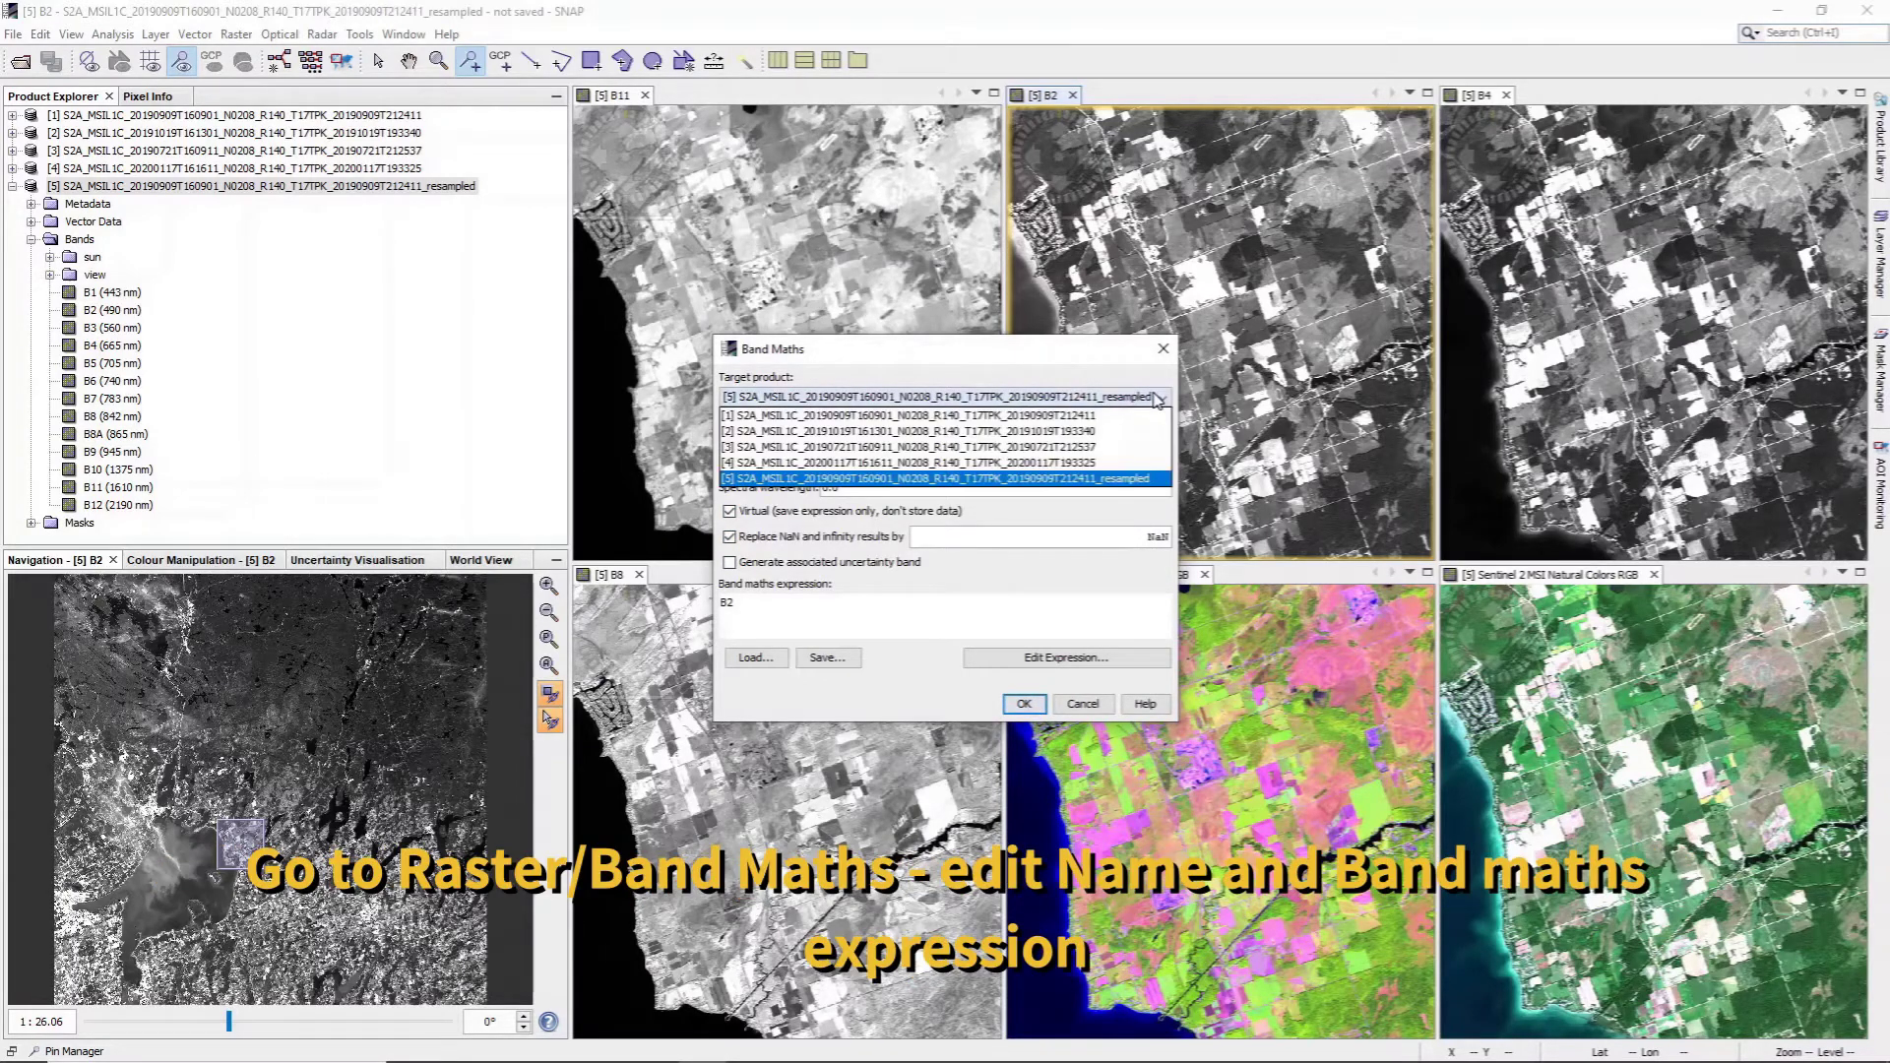
left_click(1119, 480)
key("Tab")
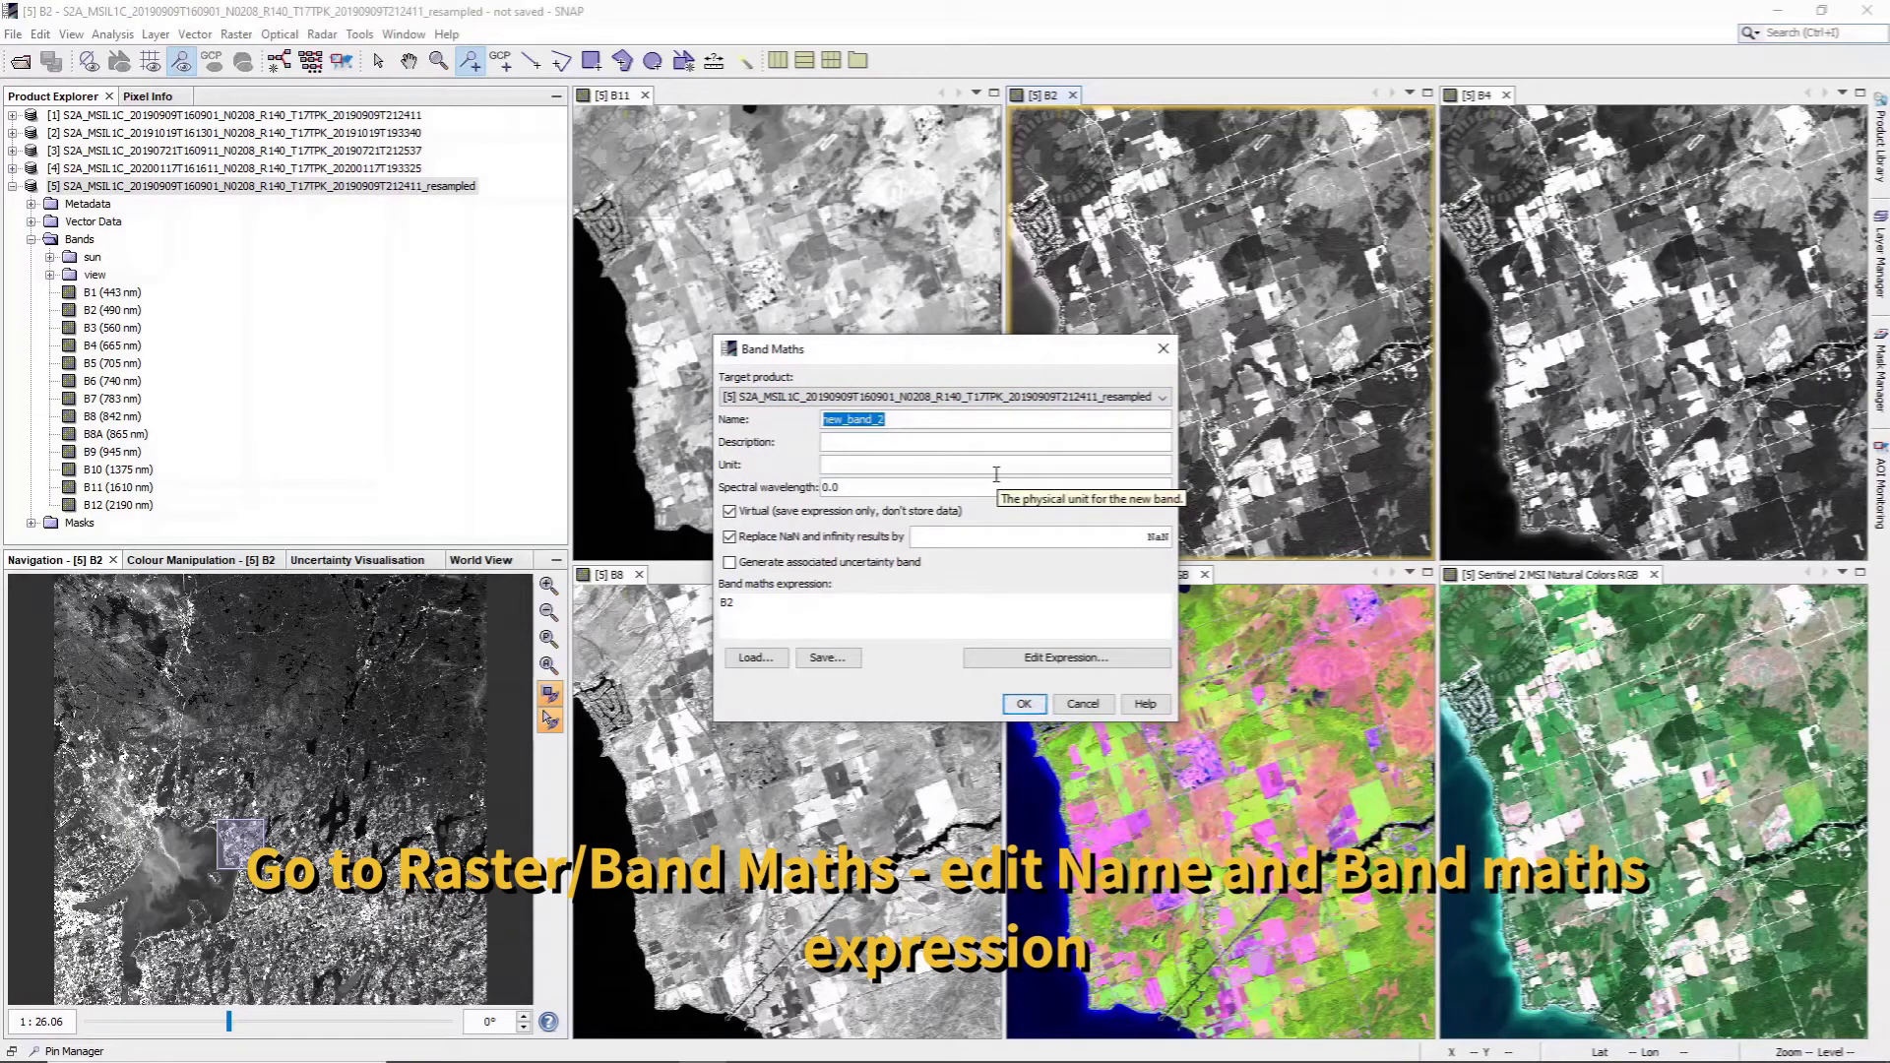
type("ndvi")
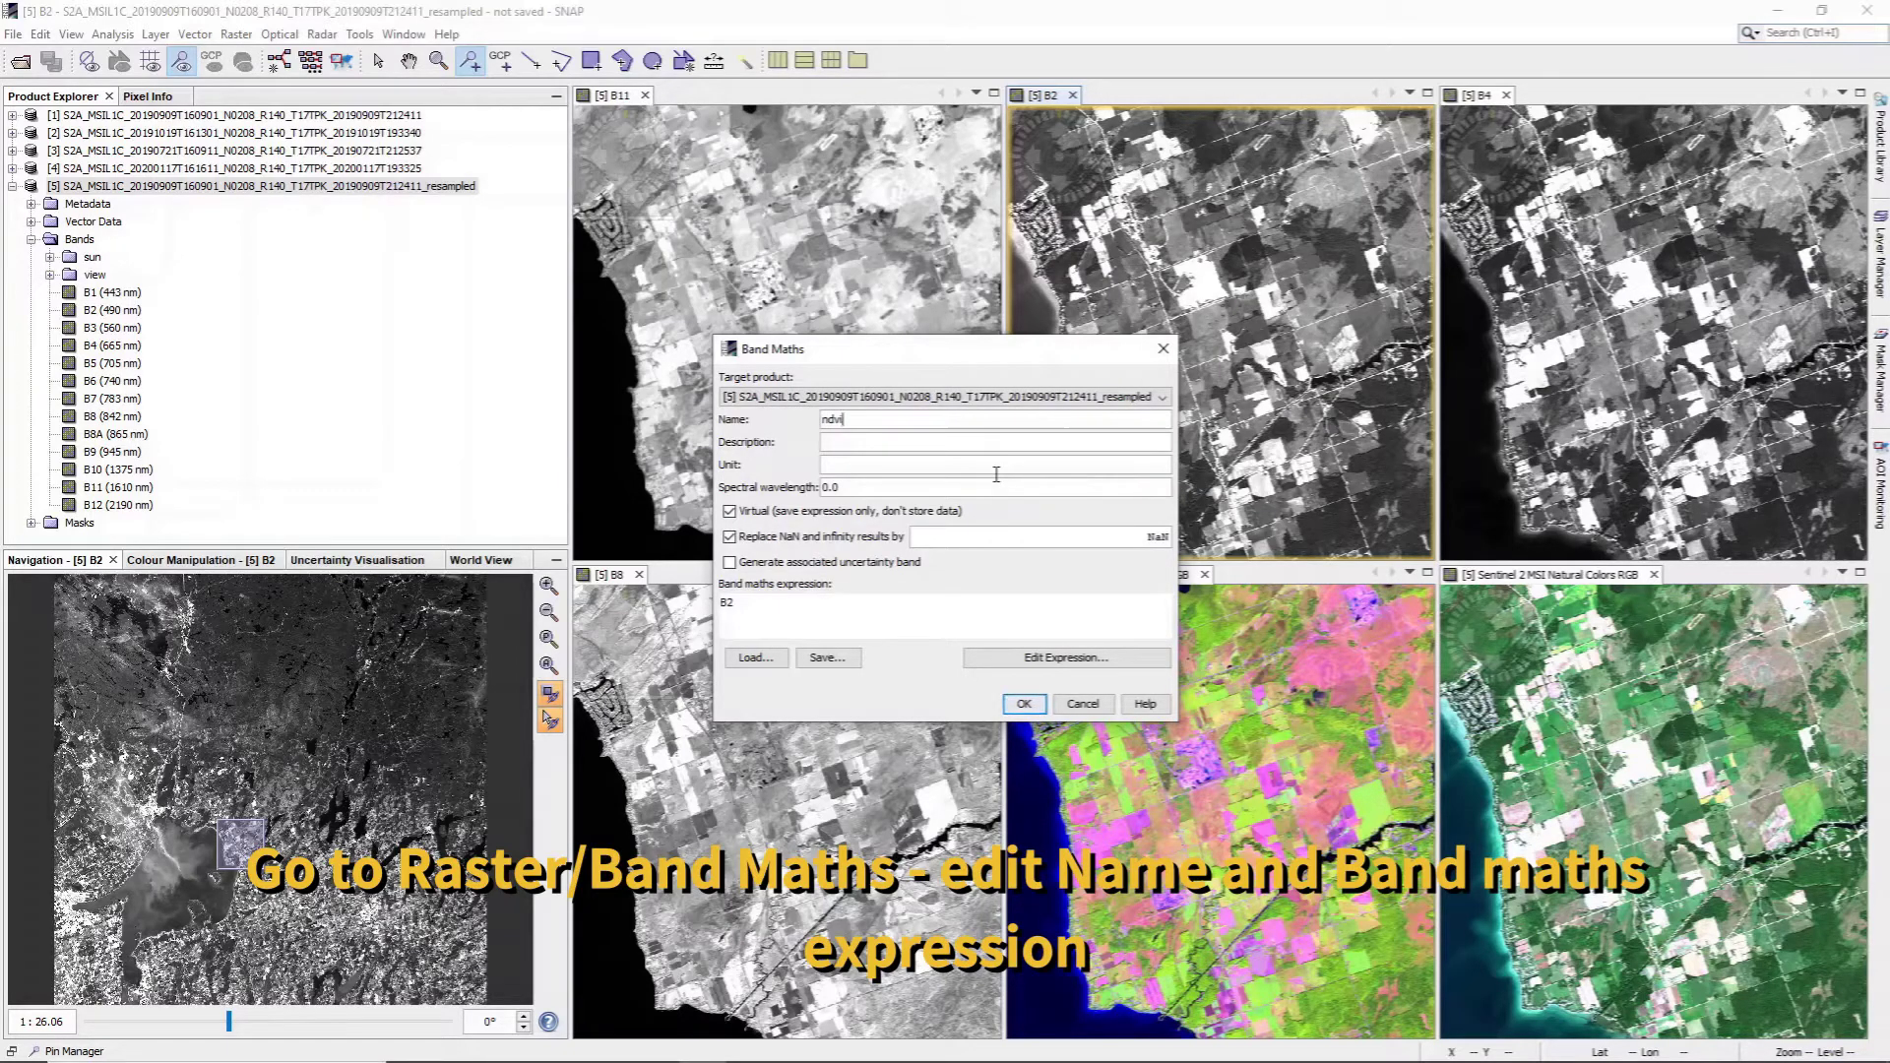
type("_example")
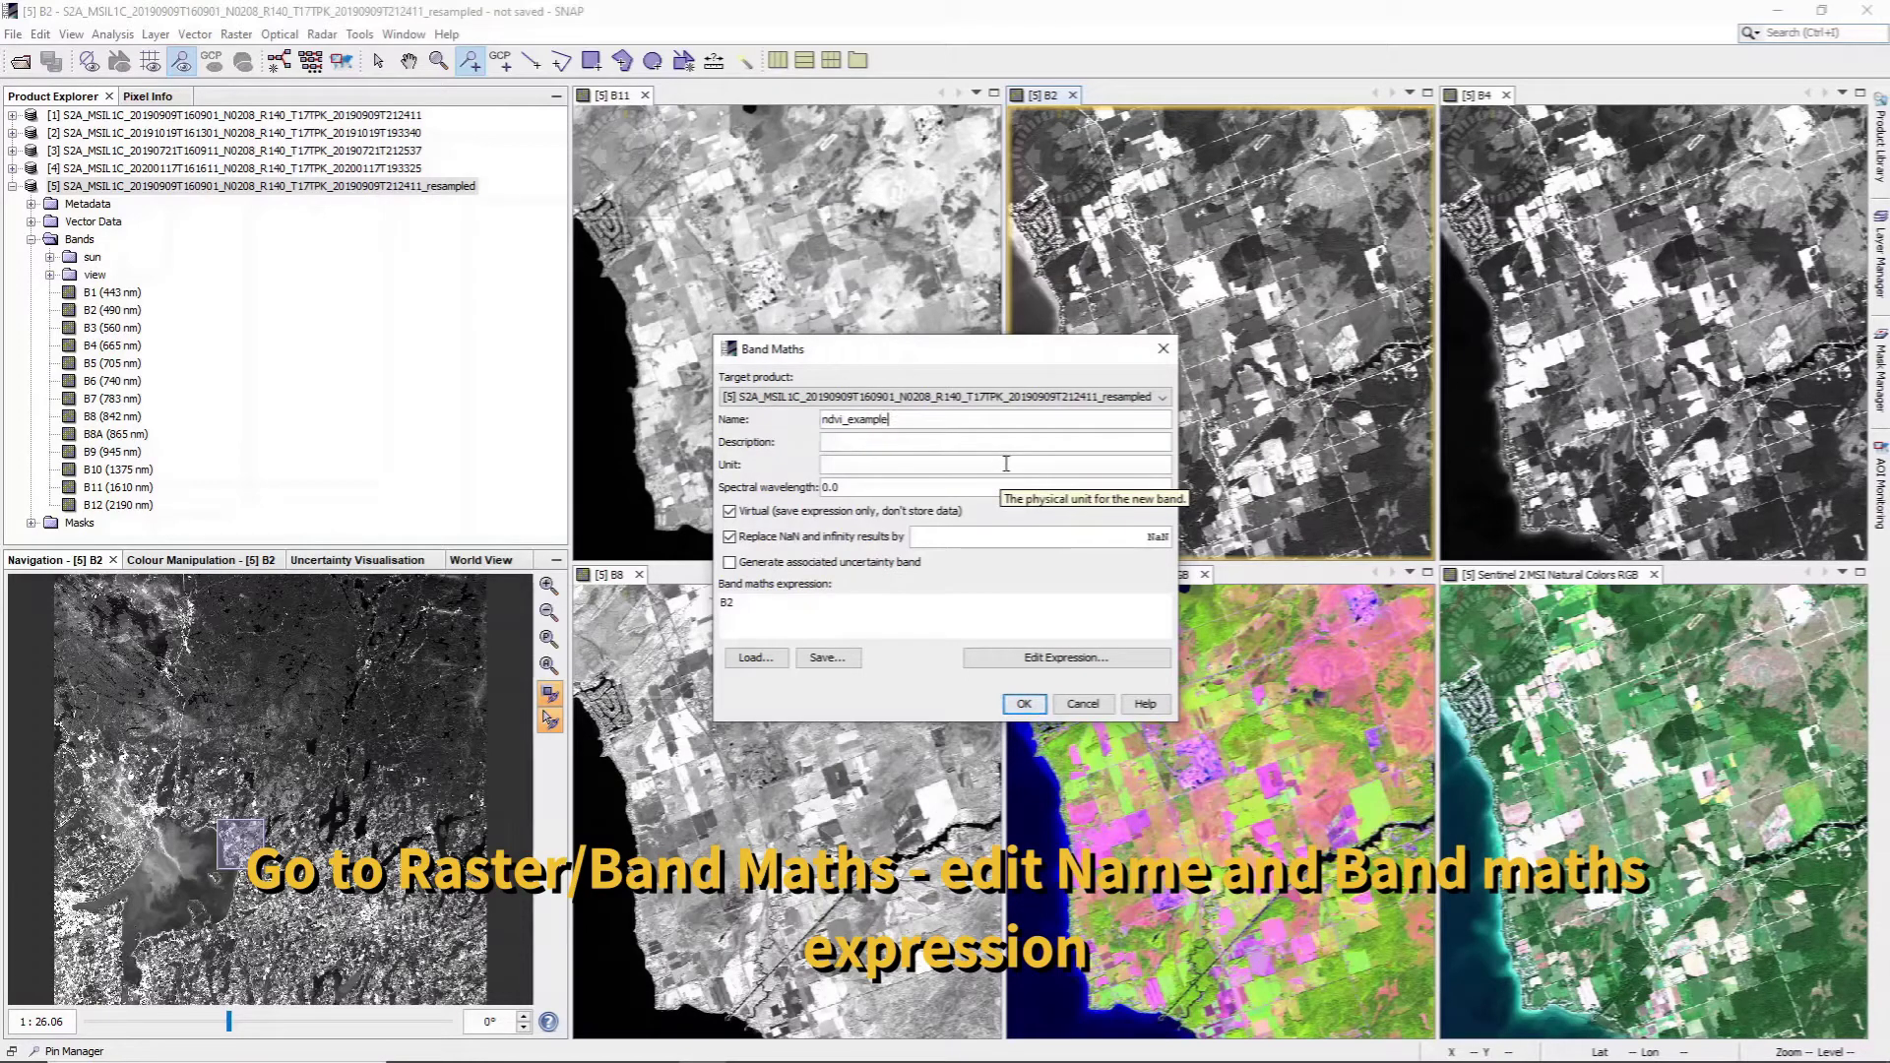
Step: Replace the band maths expression with (B8-b4)/(b8+b4), then close Band Maths without creating the band
left_click(751, 605)
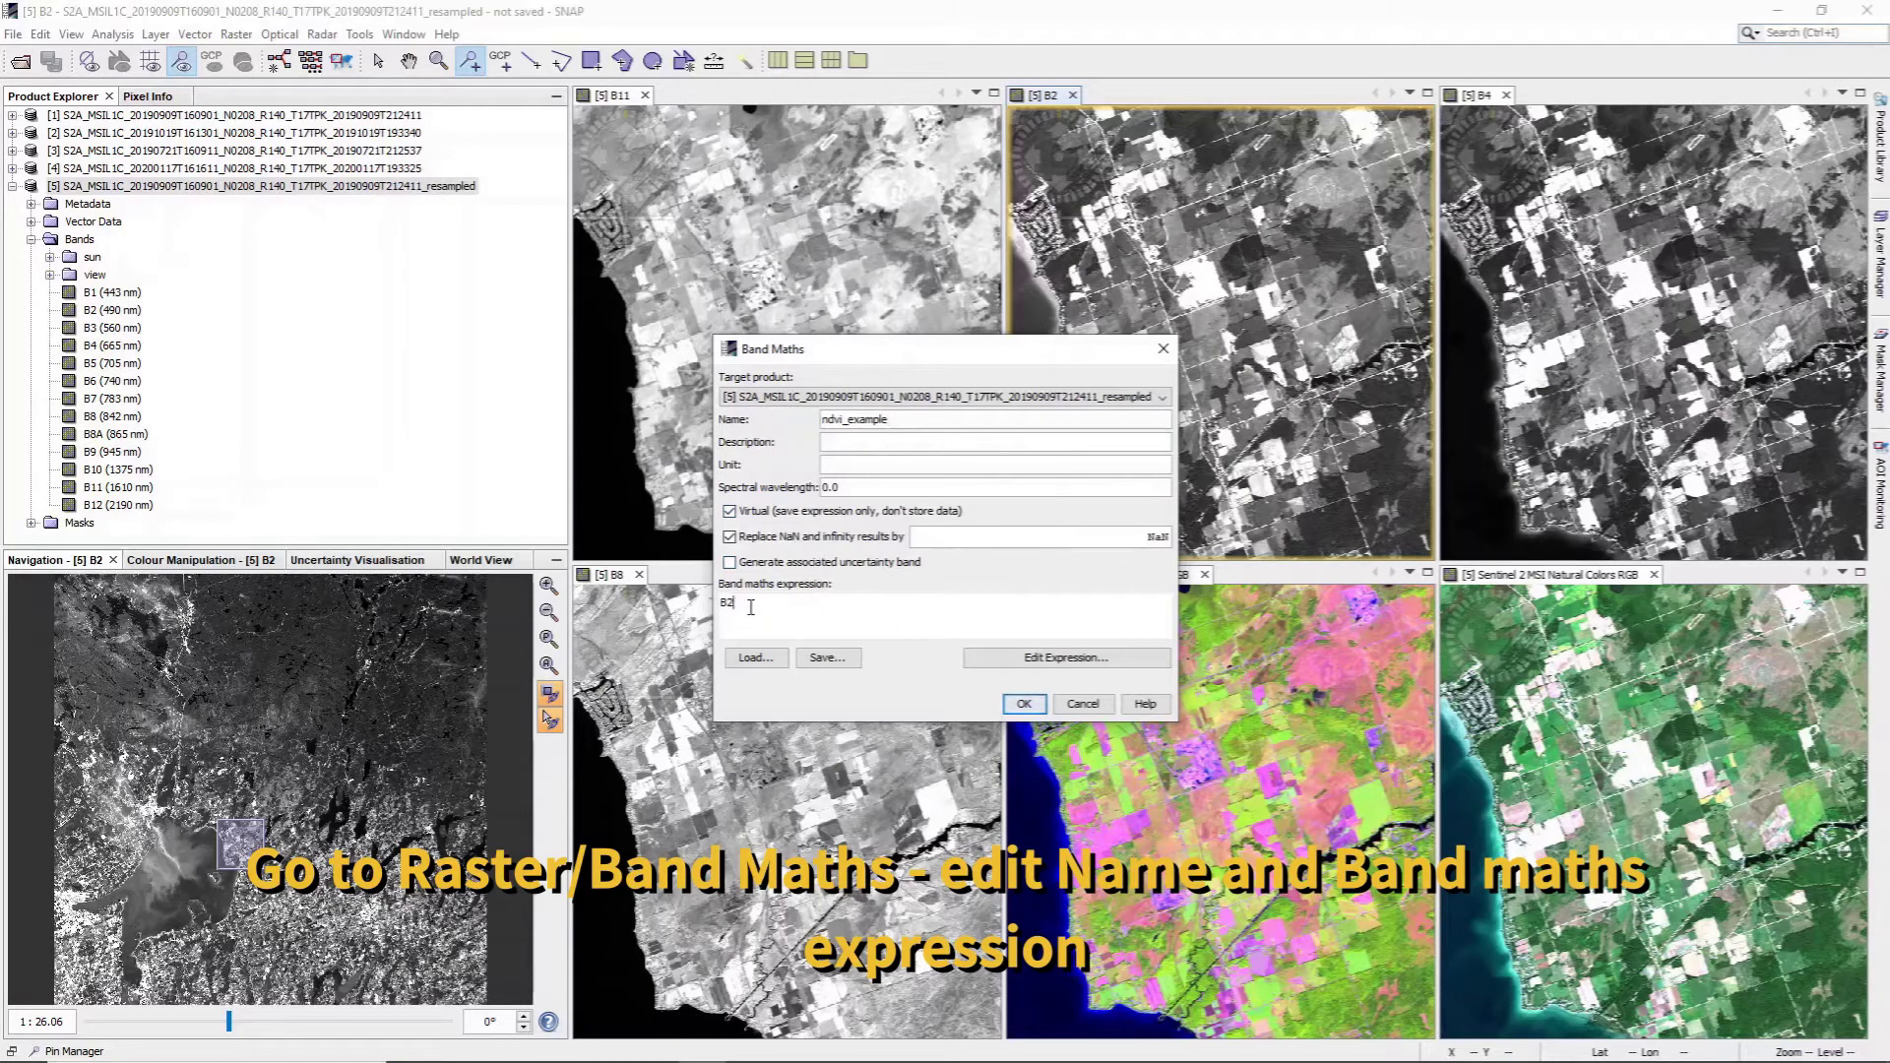
key("BackSpace")
key("BackSpace")
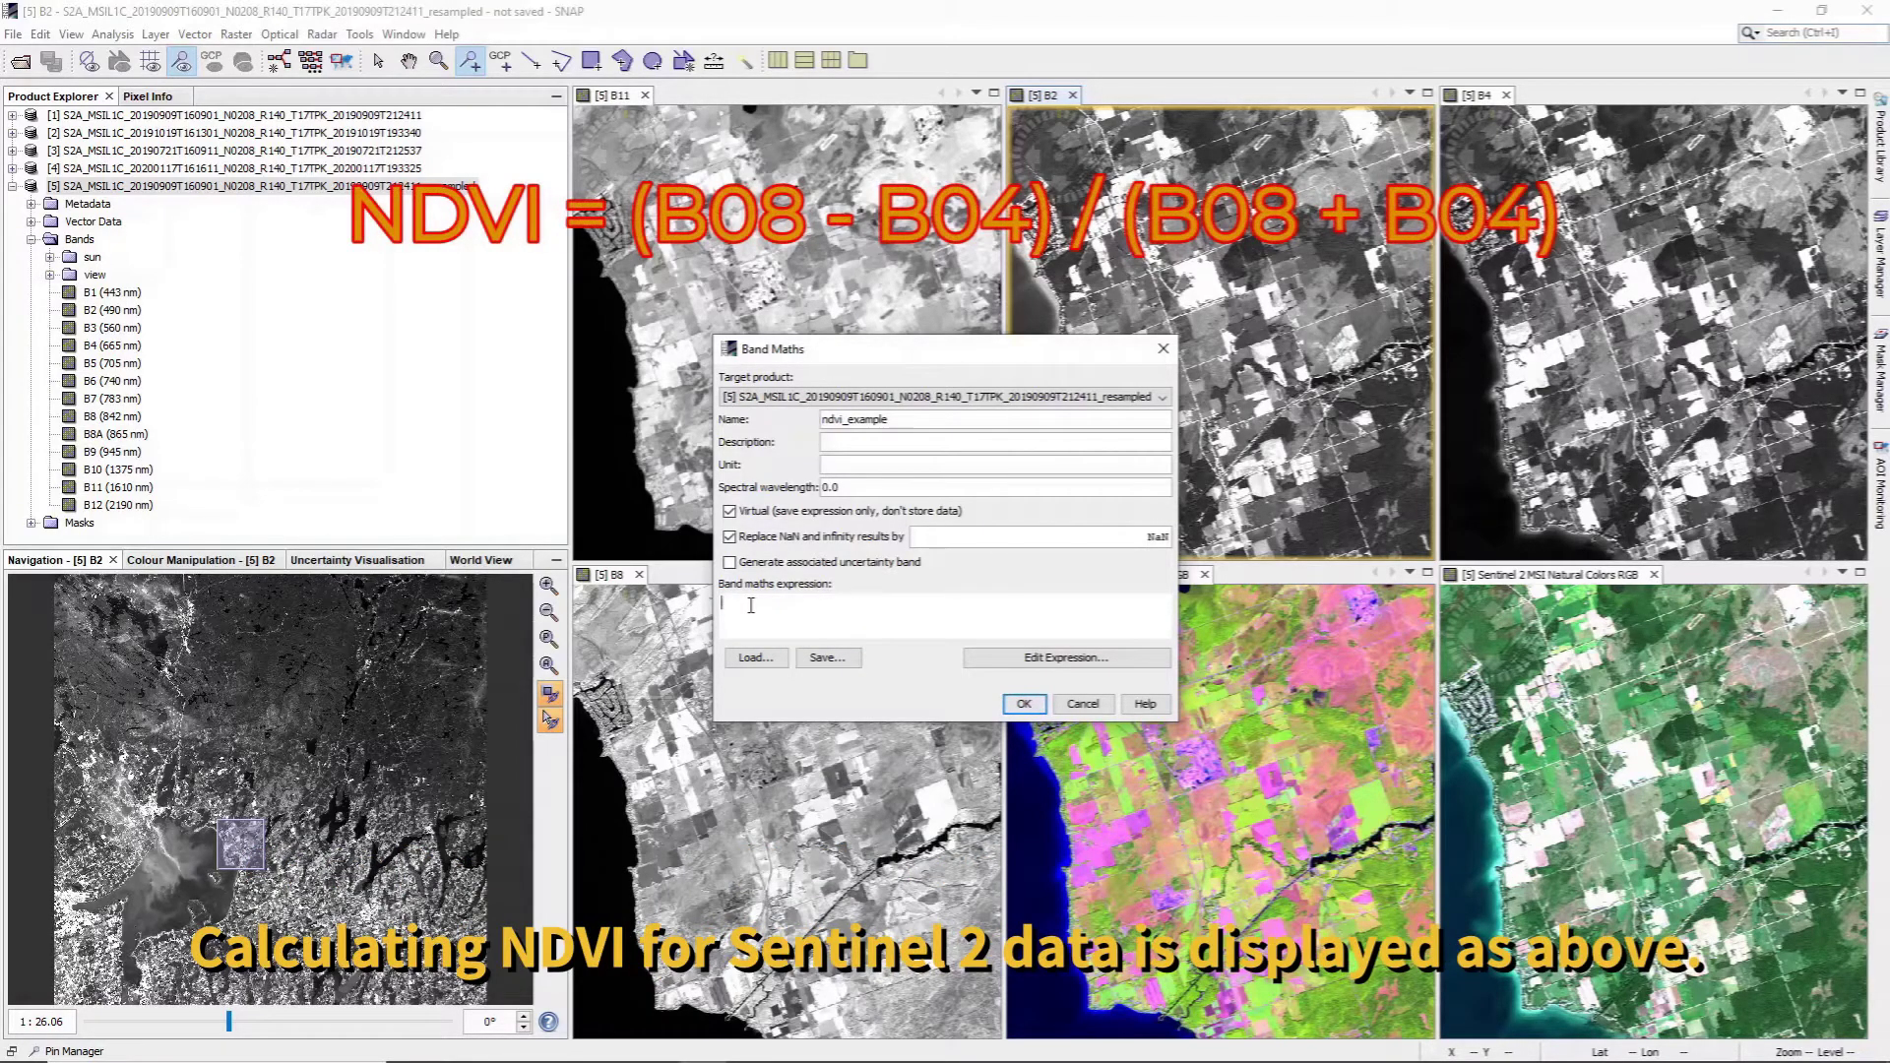
type("(B8-b4)/(b8 +b4)")
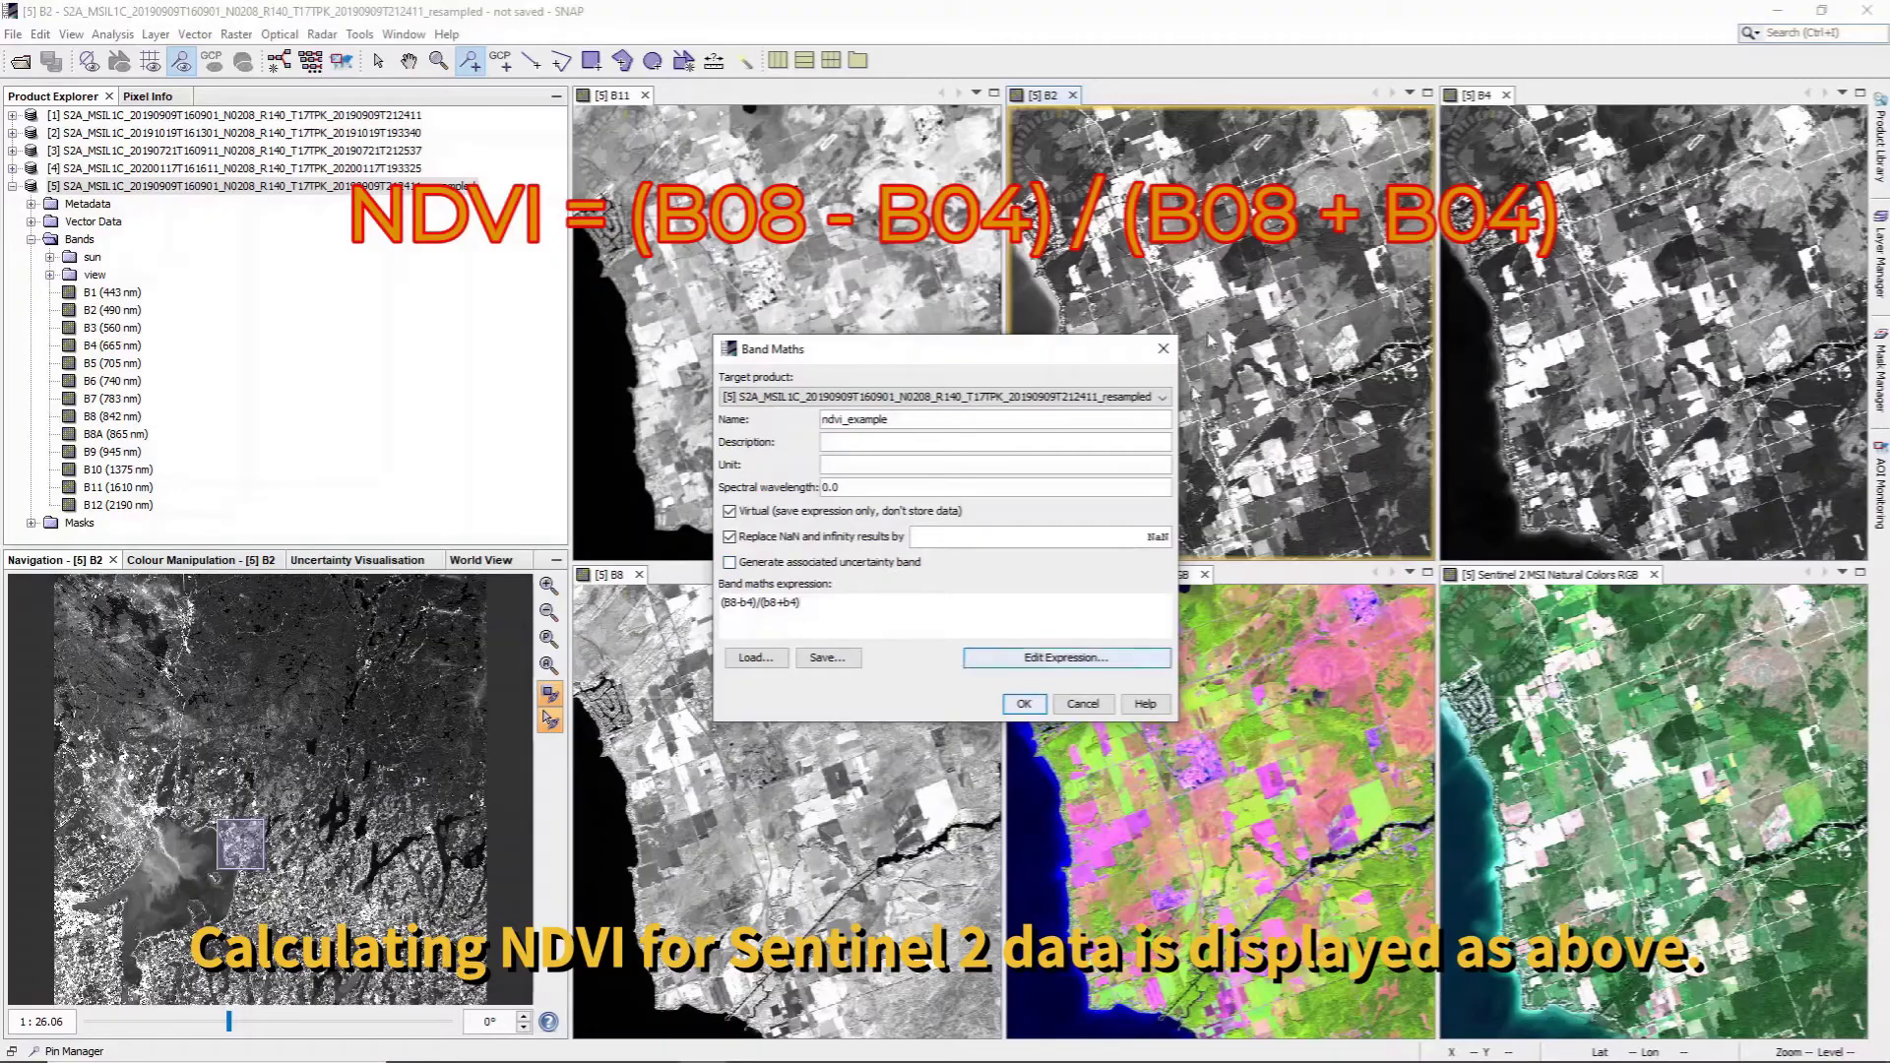
left_click(1162, 348)
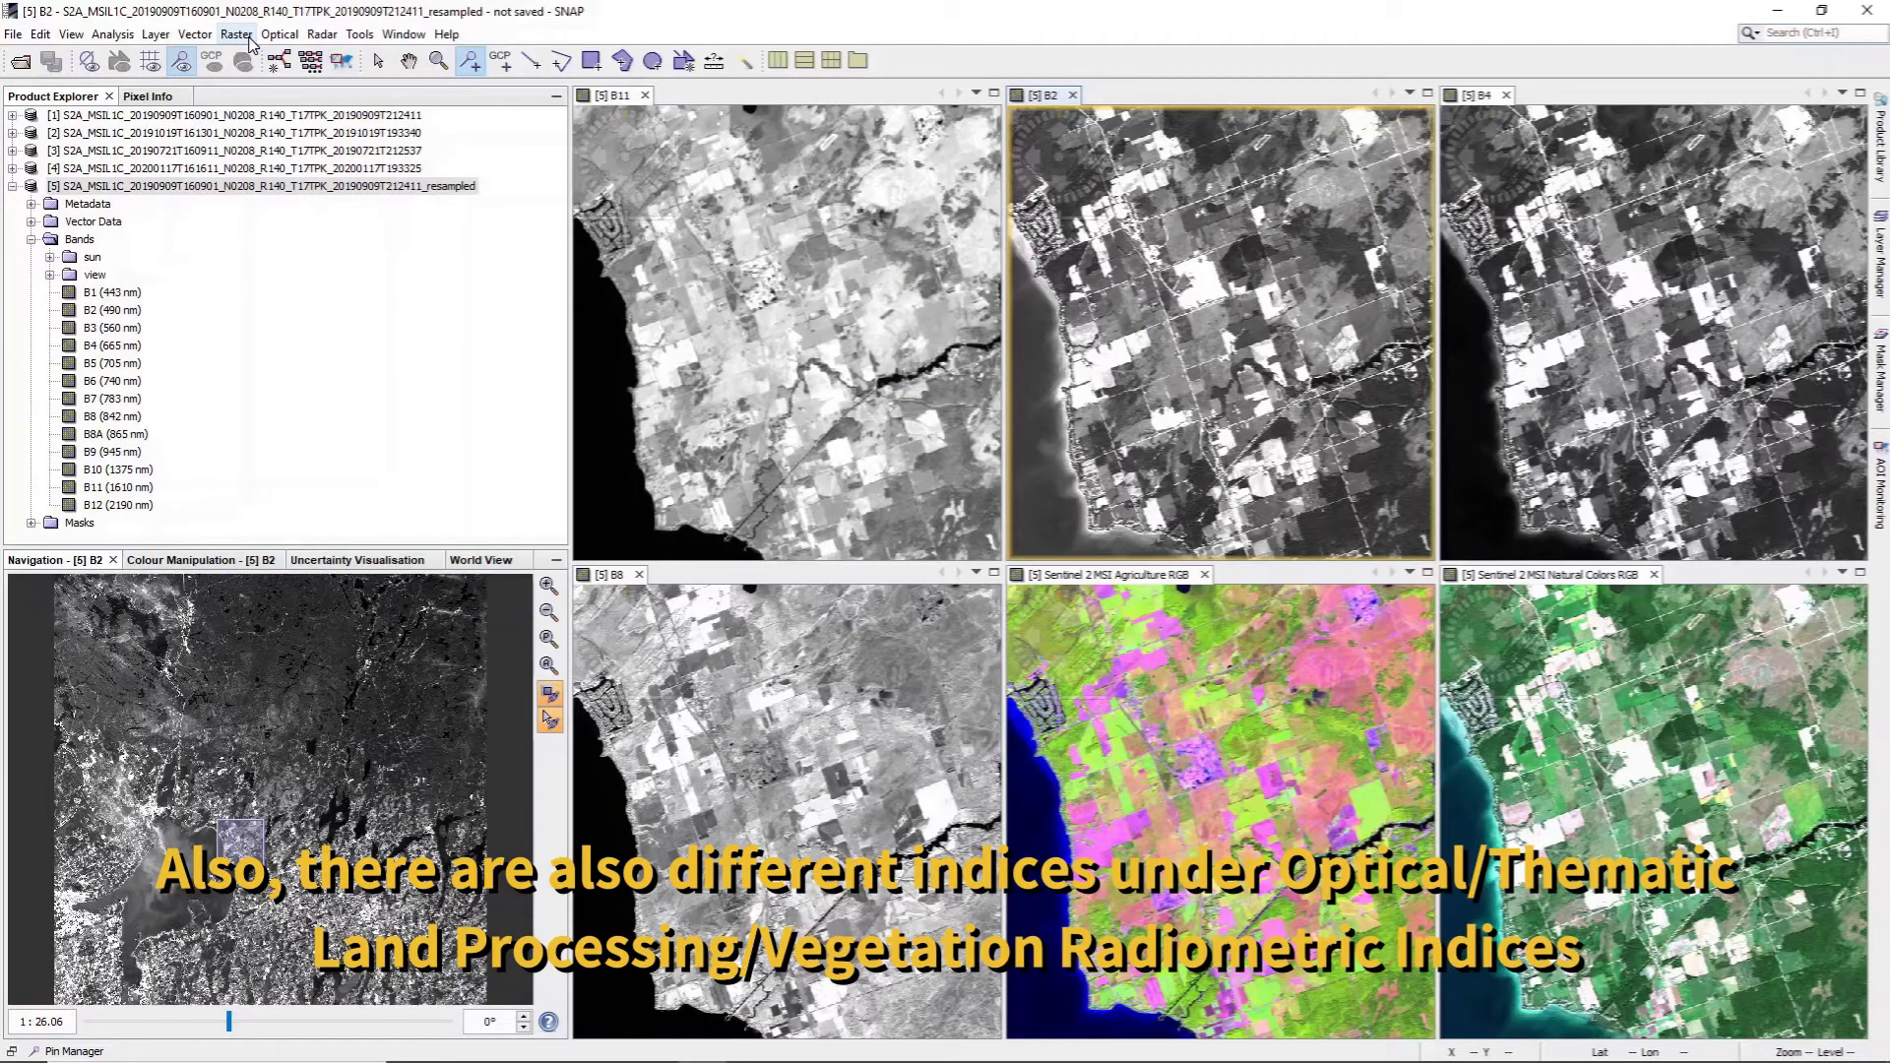
Step: Run the NDVI Processor on the resampled product, reviewing the output formats and keeping BEAM-DIMAP with the result opened in SNAP
left_click(280, 34)
mouse_move(336, 148)
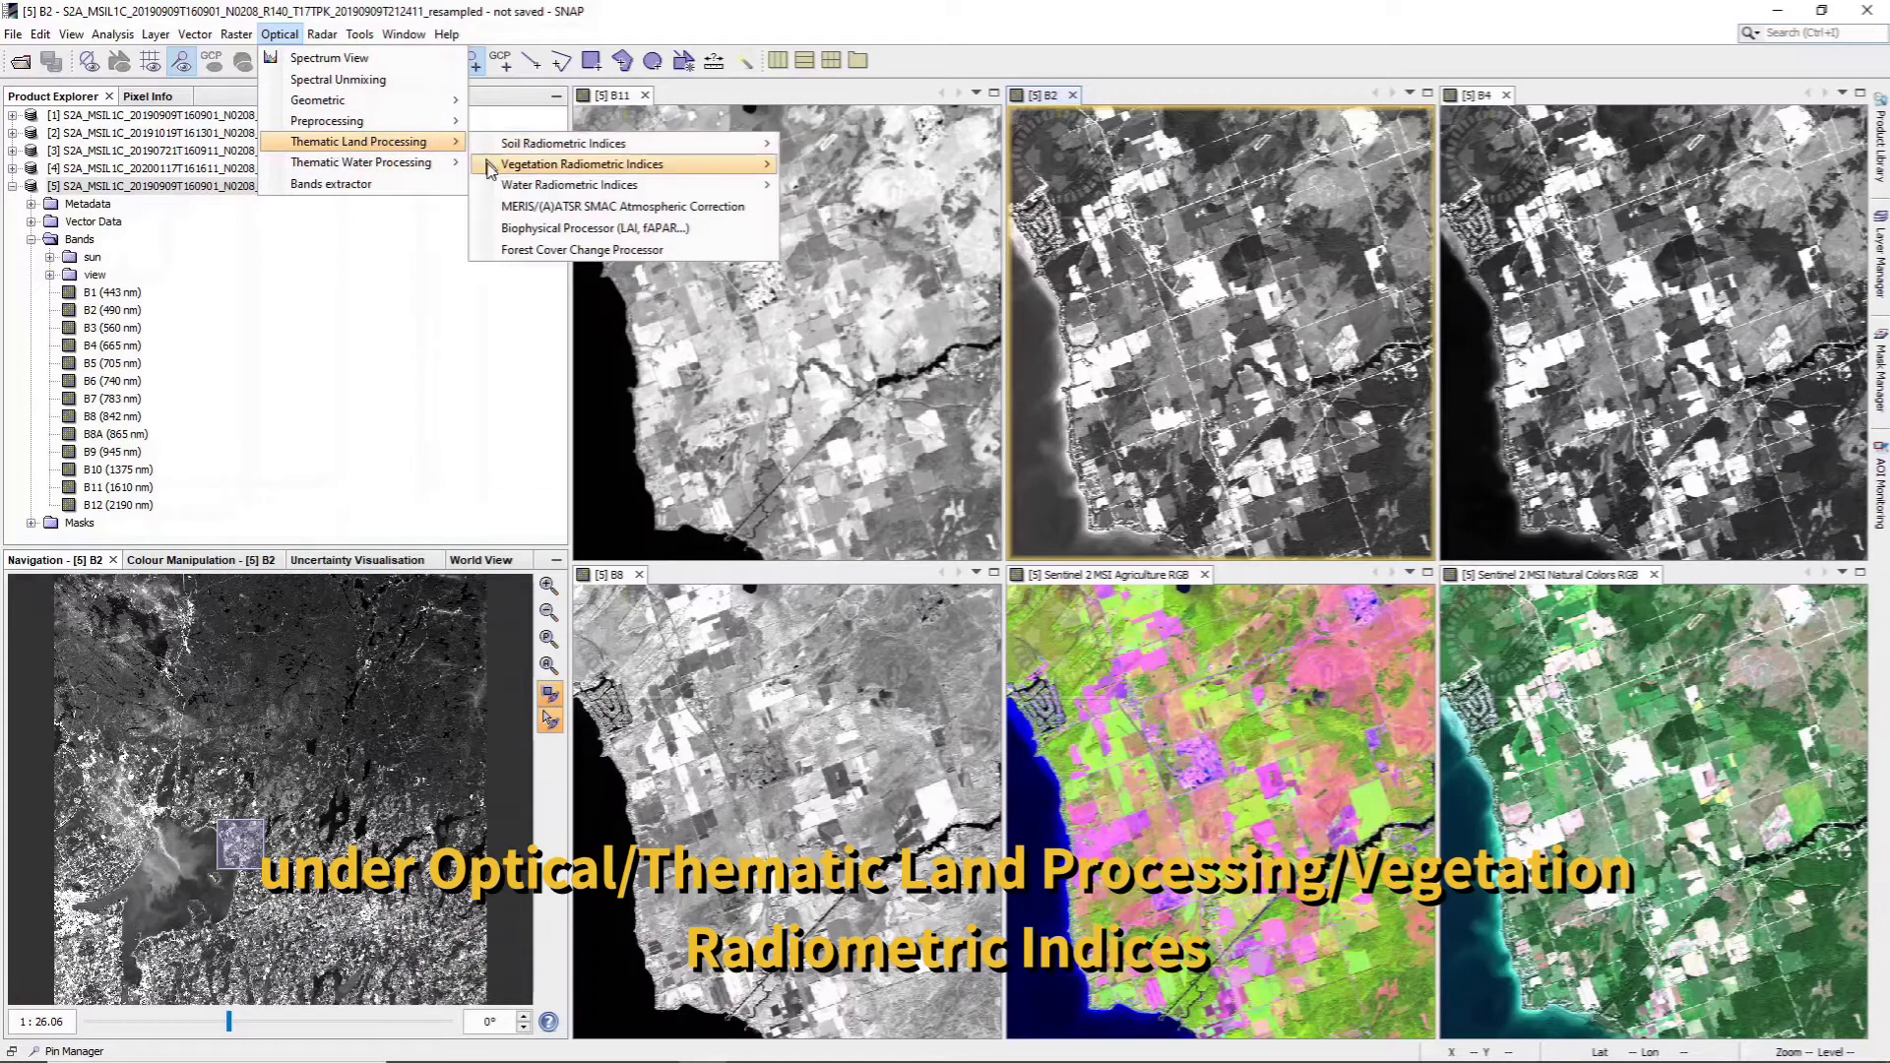
mouse_move(543, 174)
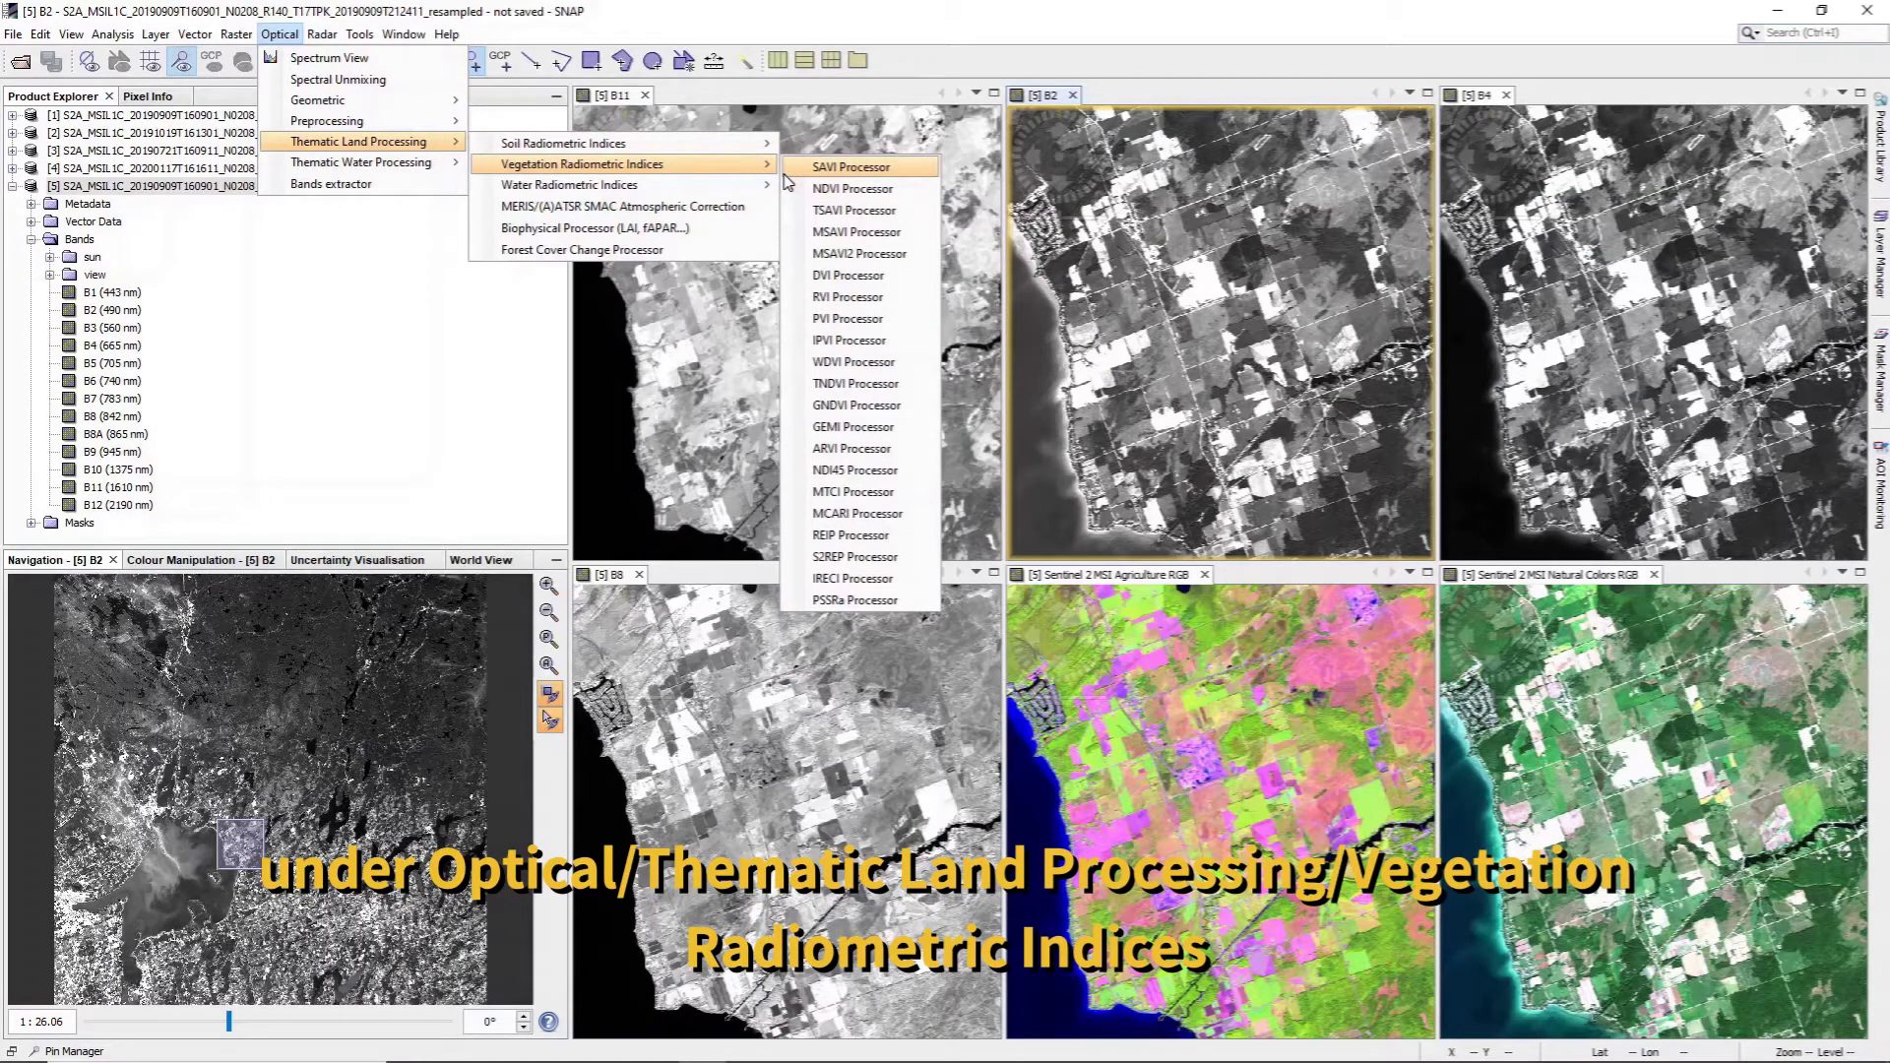
left_click(845, 189)
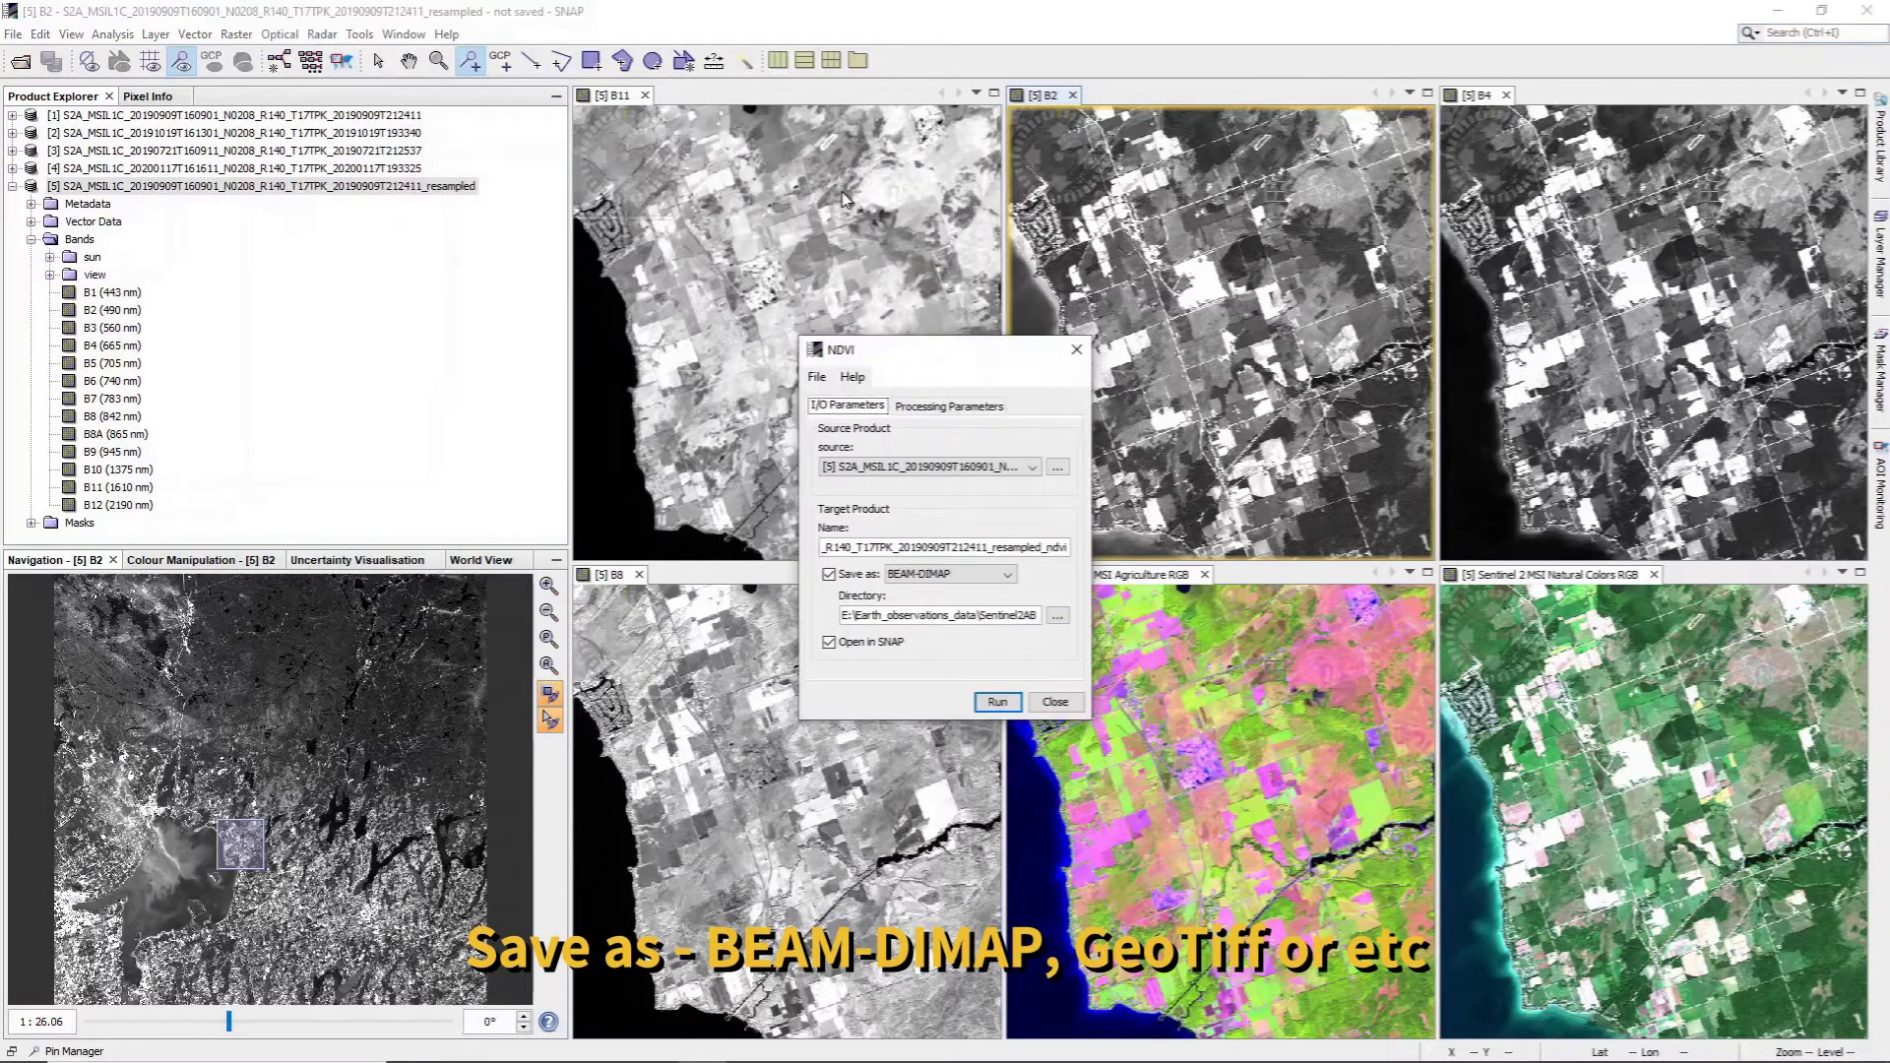
left_click(953, 405)
left_click(847, 405)
left_click(1006, 575)
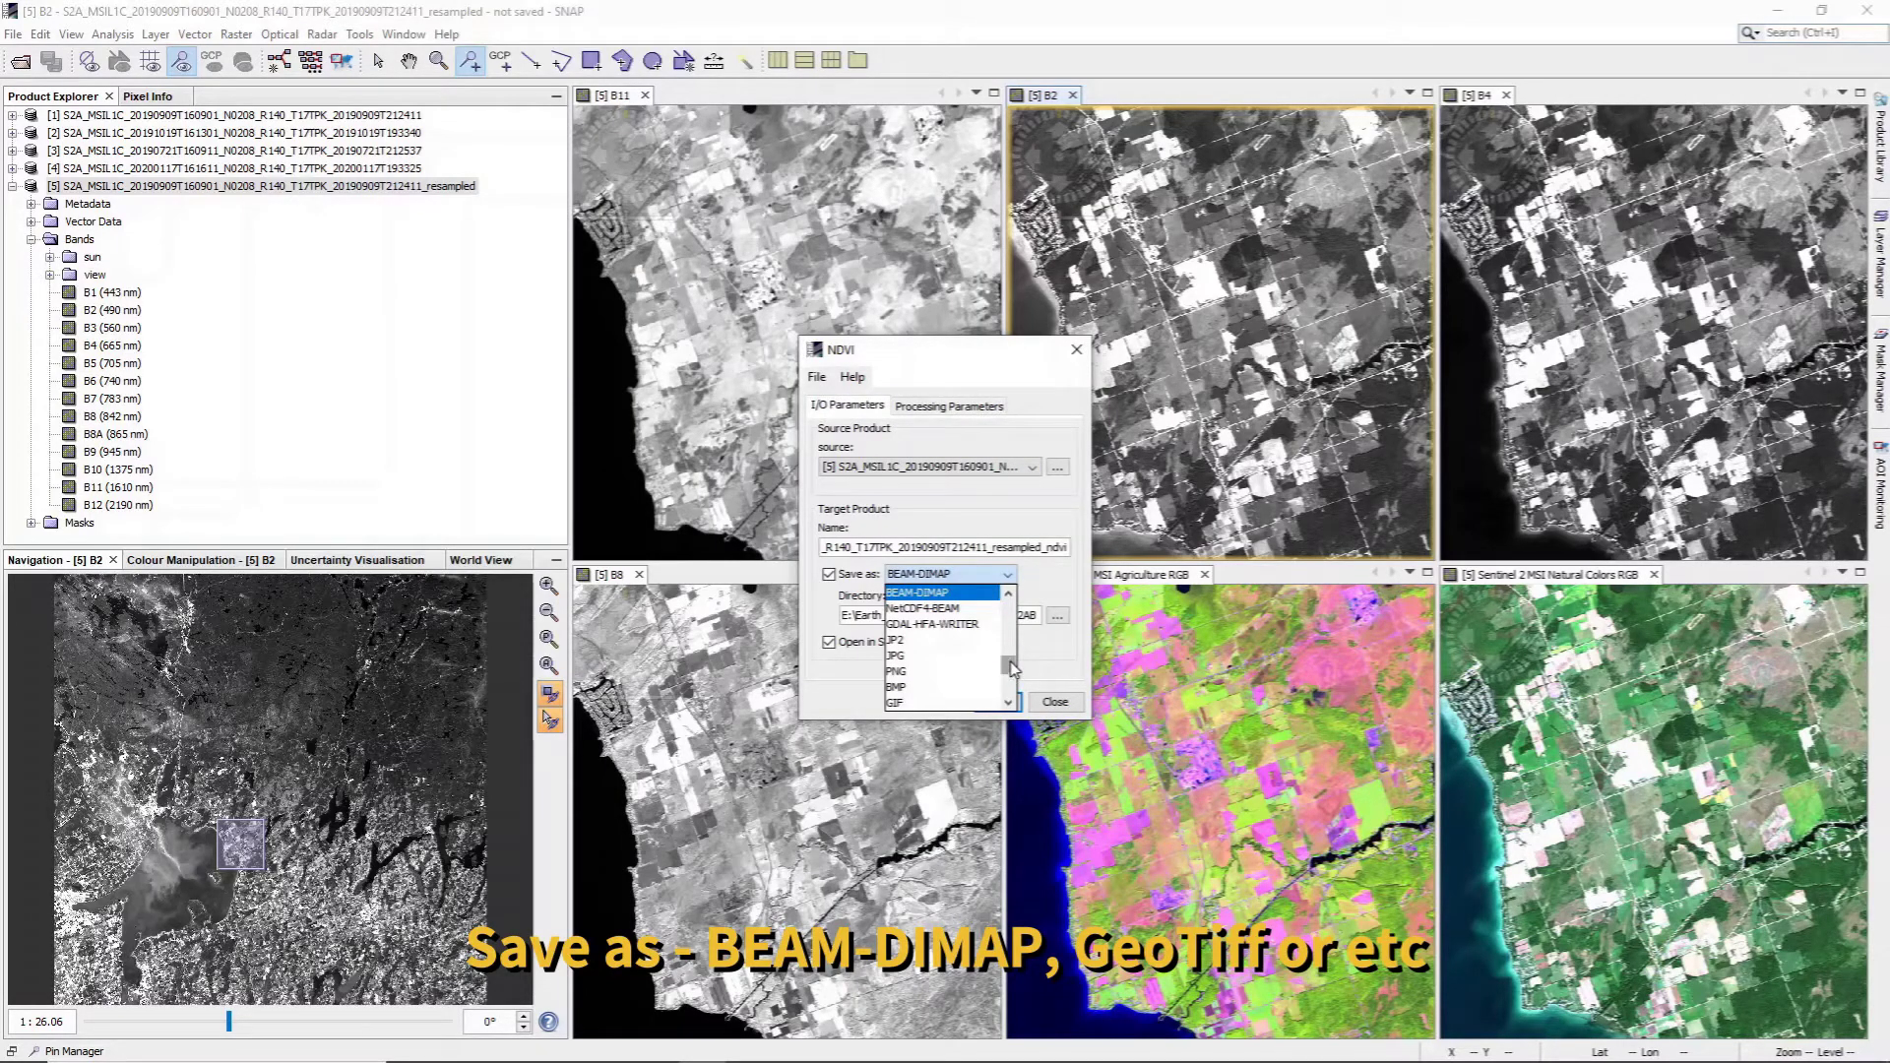
left_click_drag(1011, 669, 1016, 618)
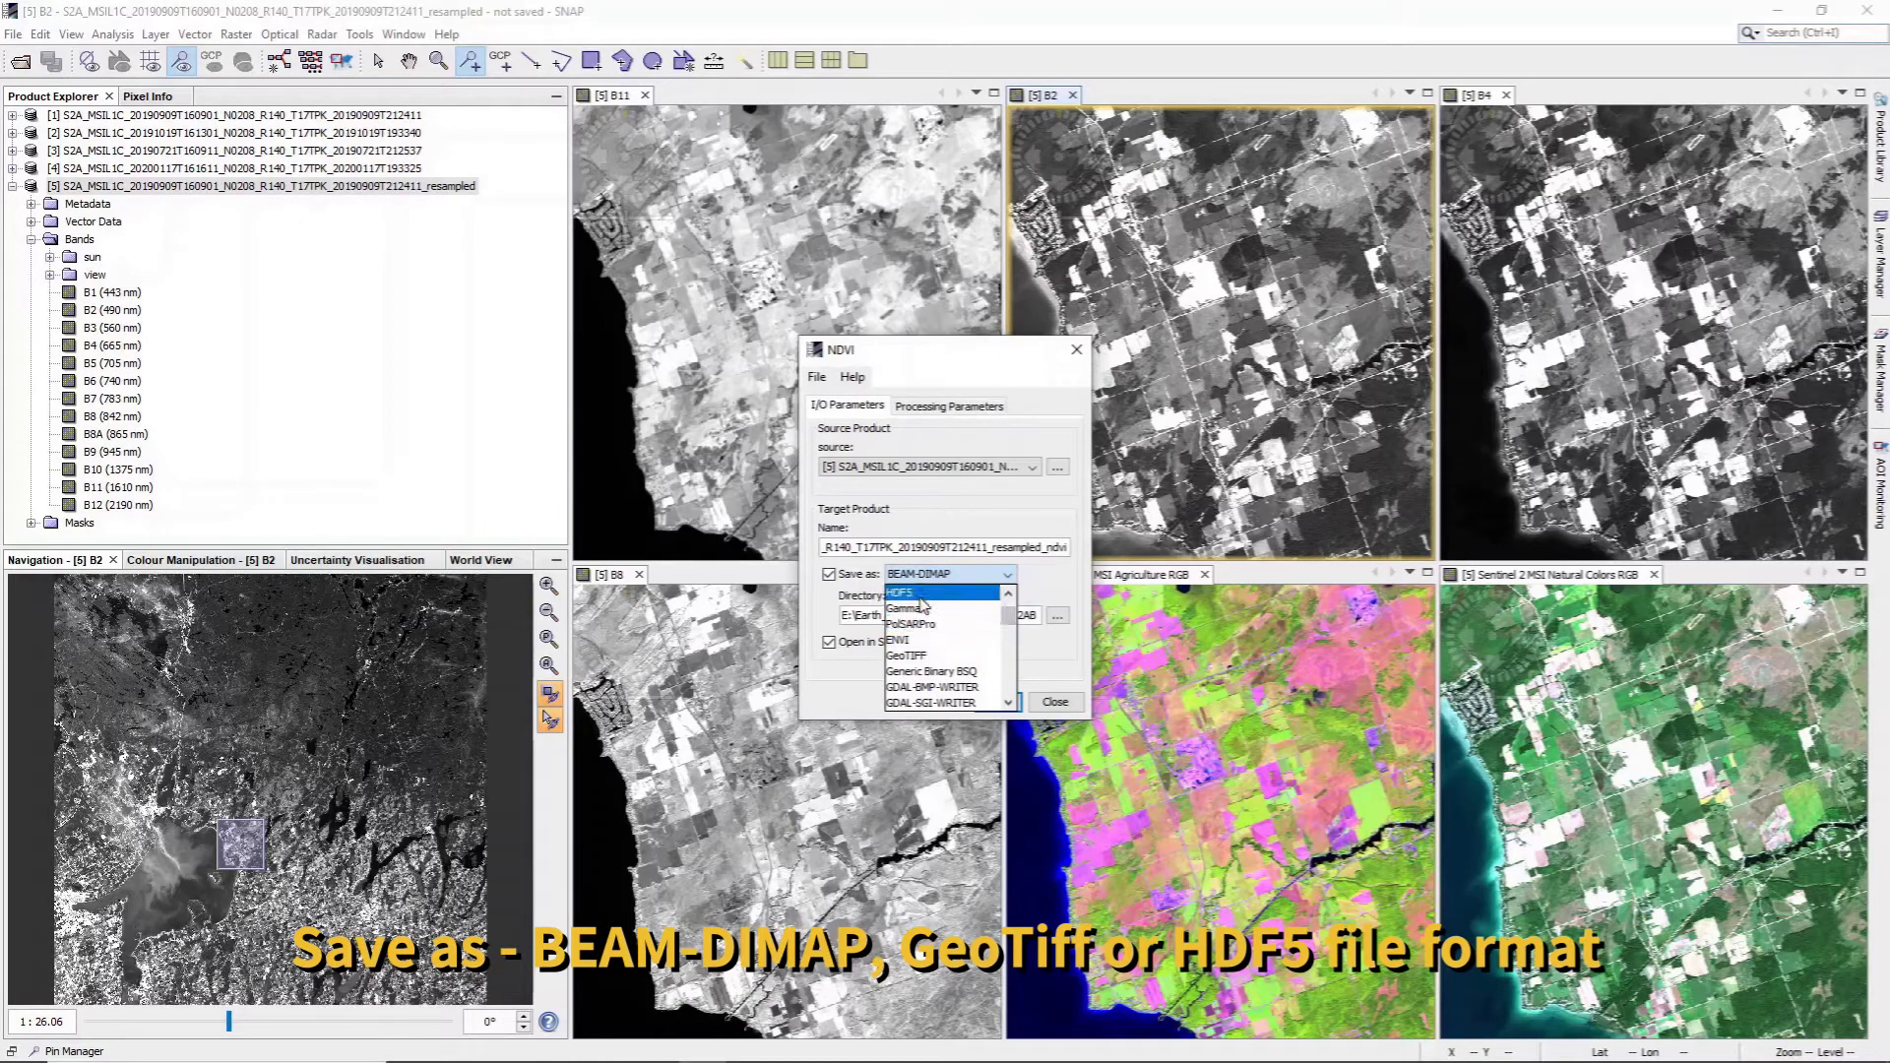
left_click(1051, 574)
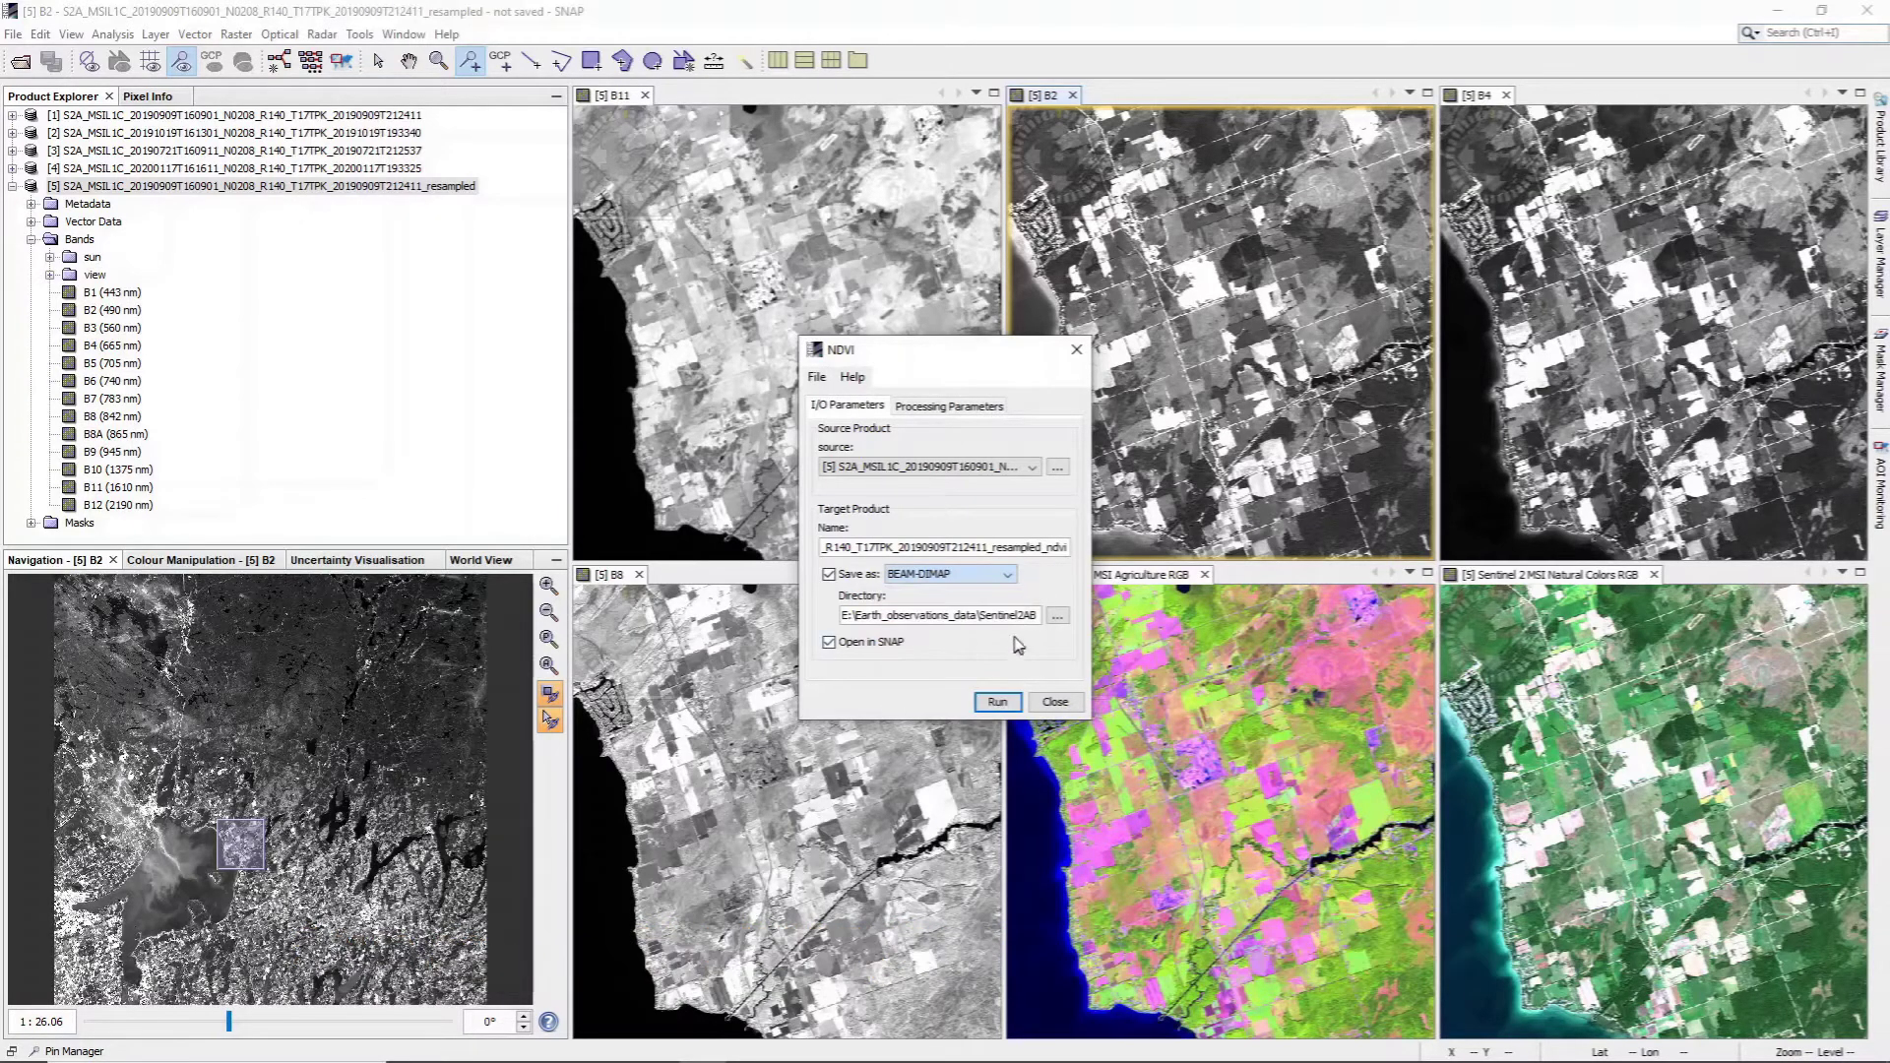
left_click(996, 703)
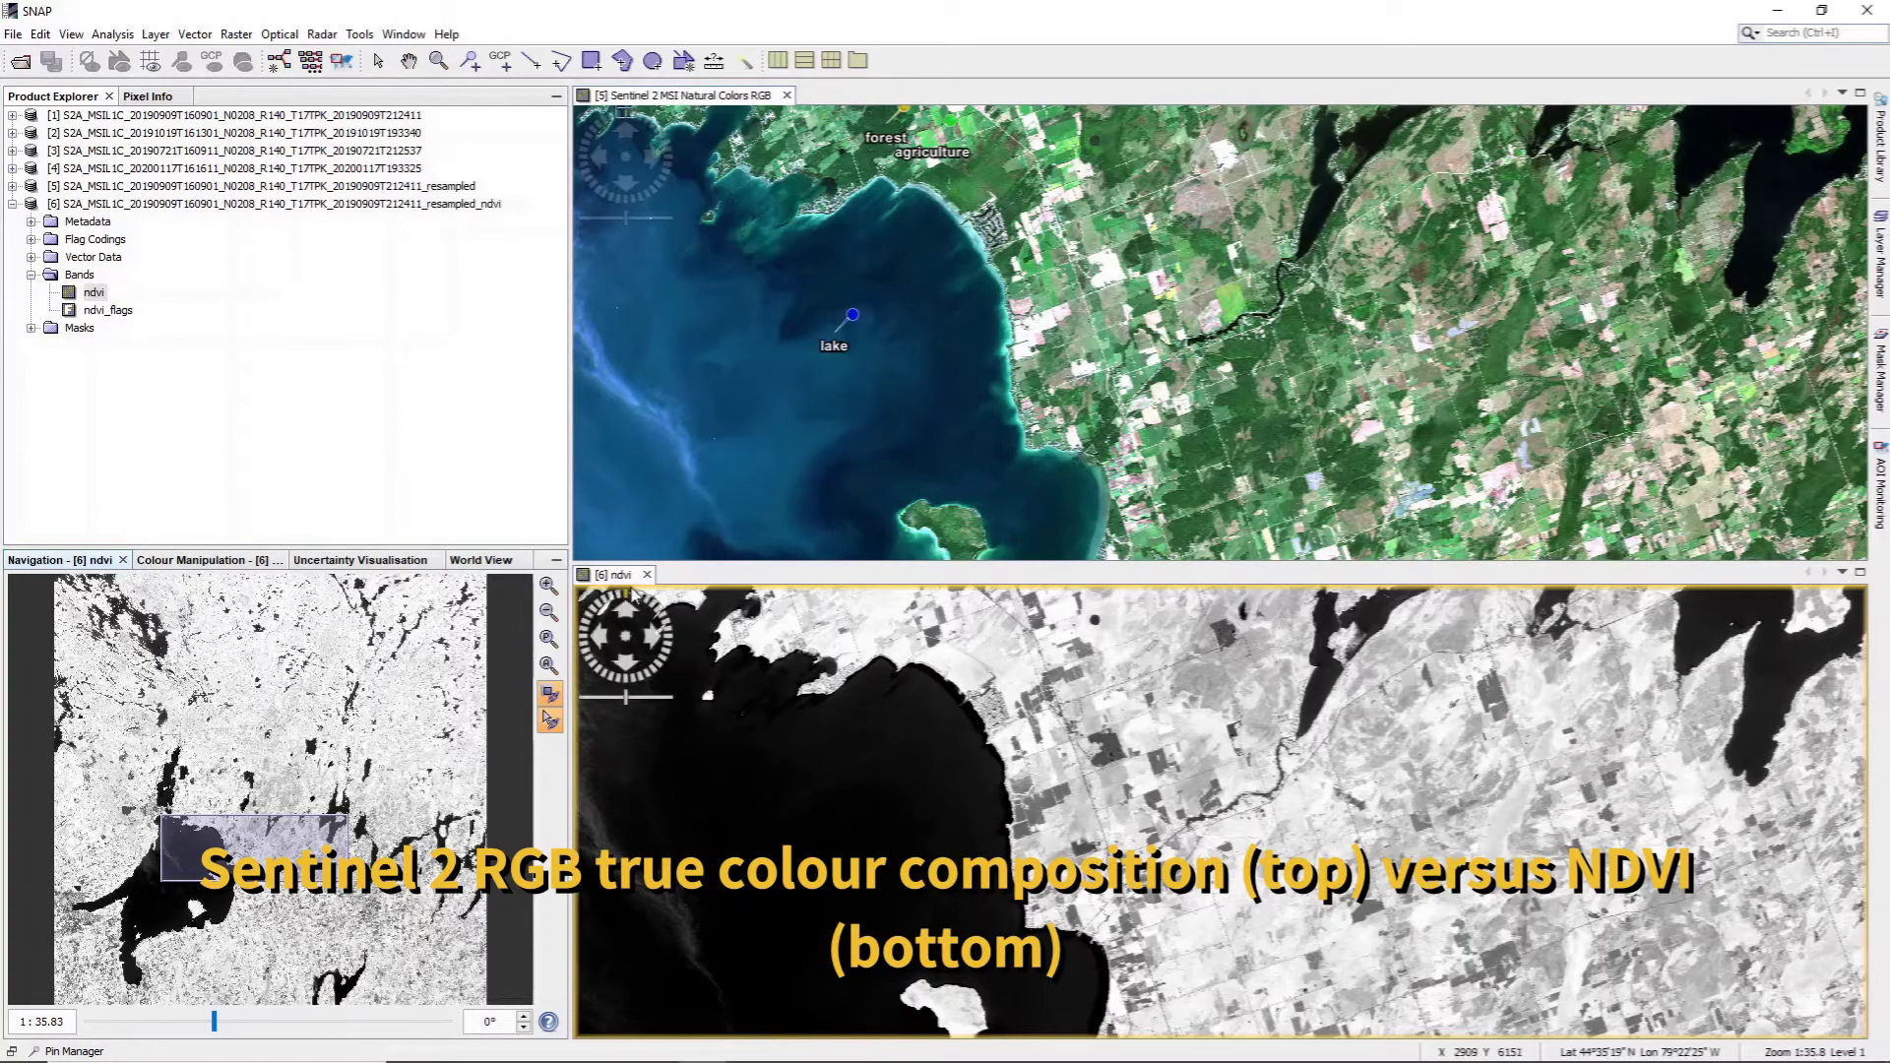
Step: Display the pixel information and apply the meris_veg_index colour ramp to the ndvi image with the Basic editor
left_click(200, 562)
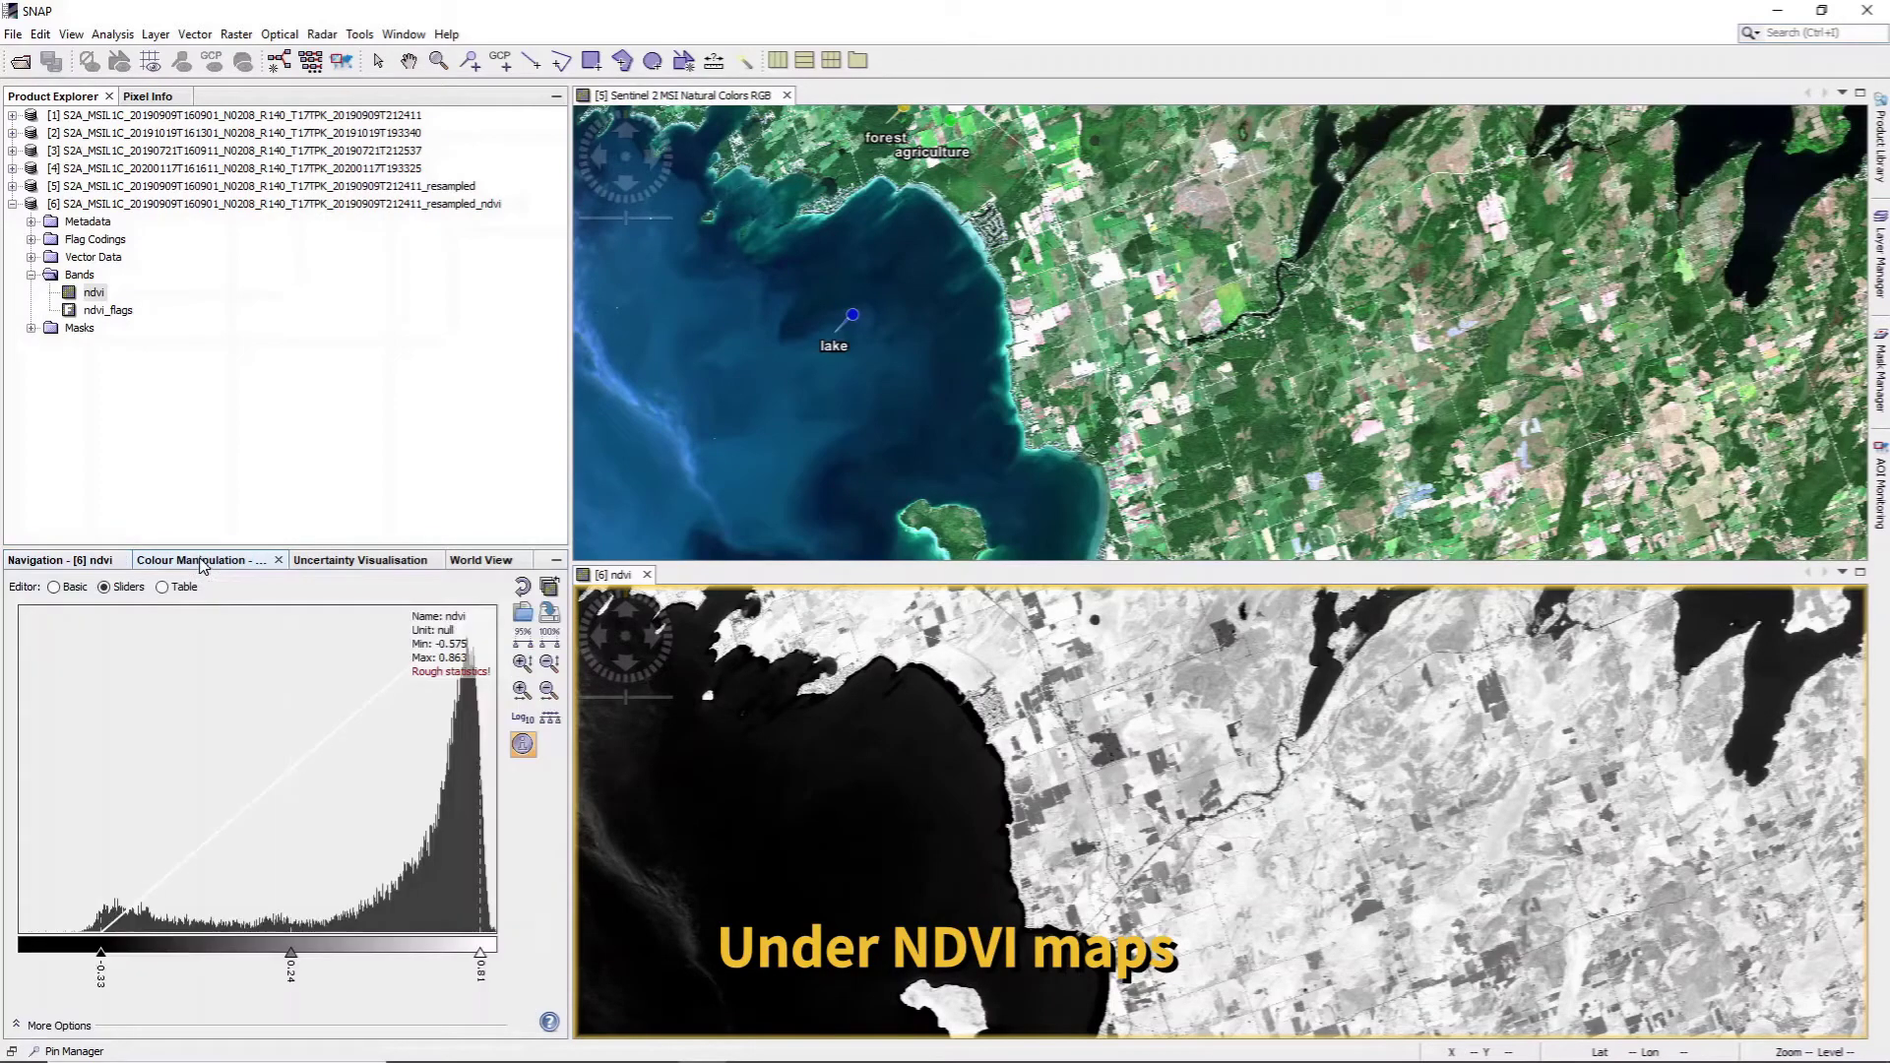
left_click(150, 96)
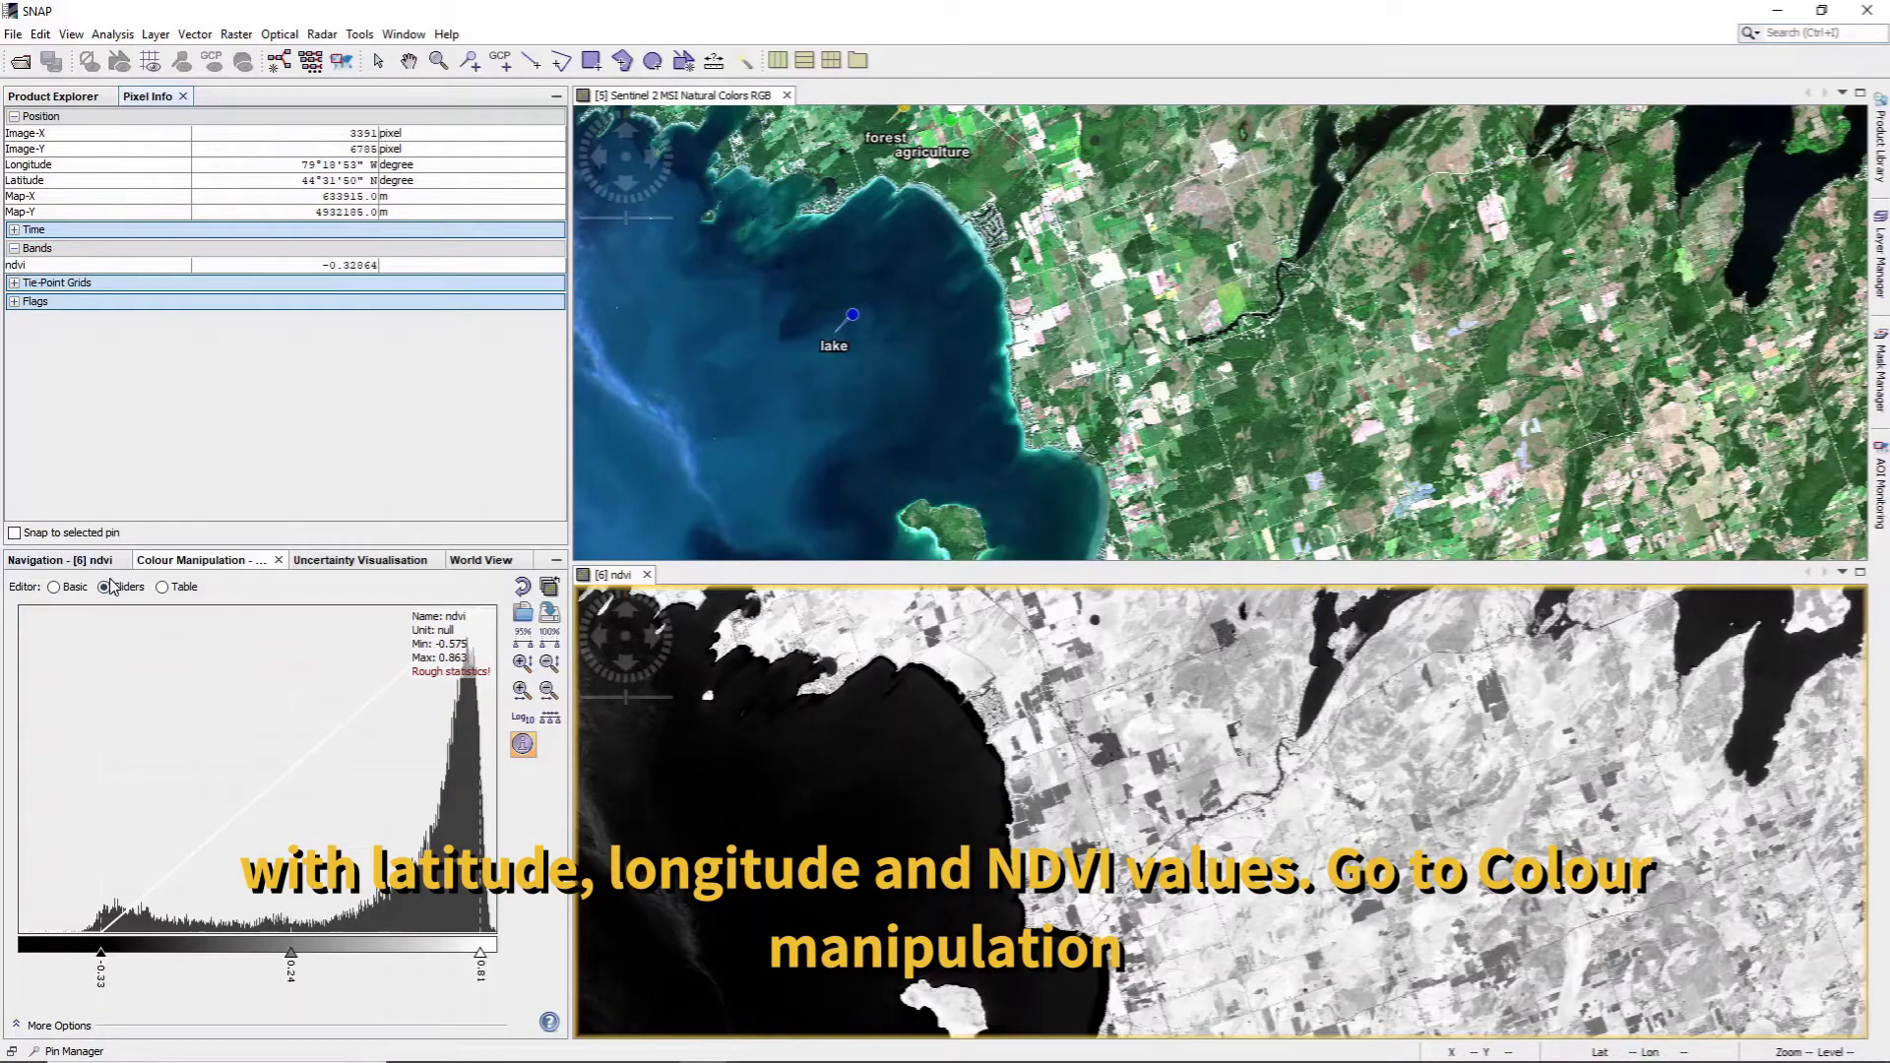
left_click(54, 587)
left_click(493, 643)
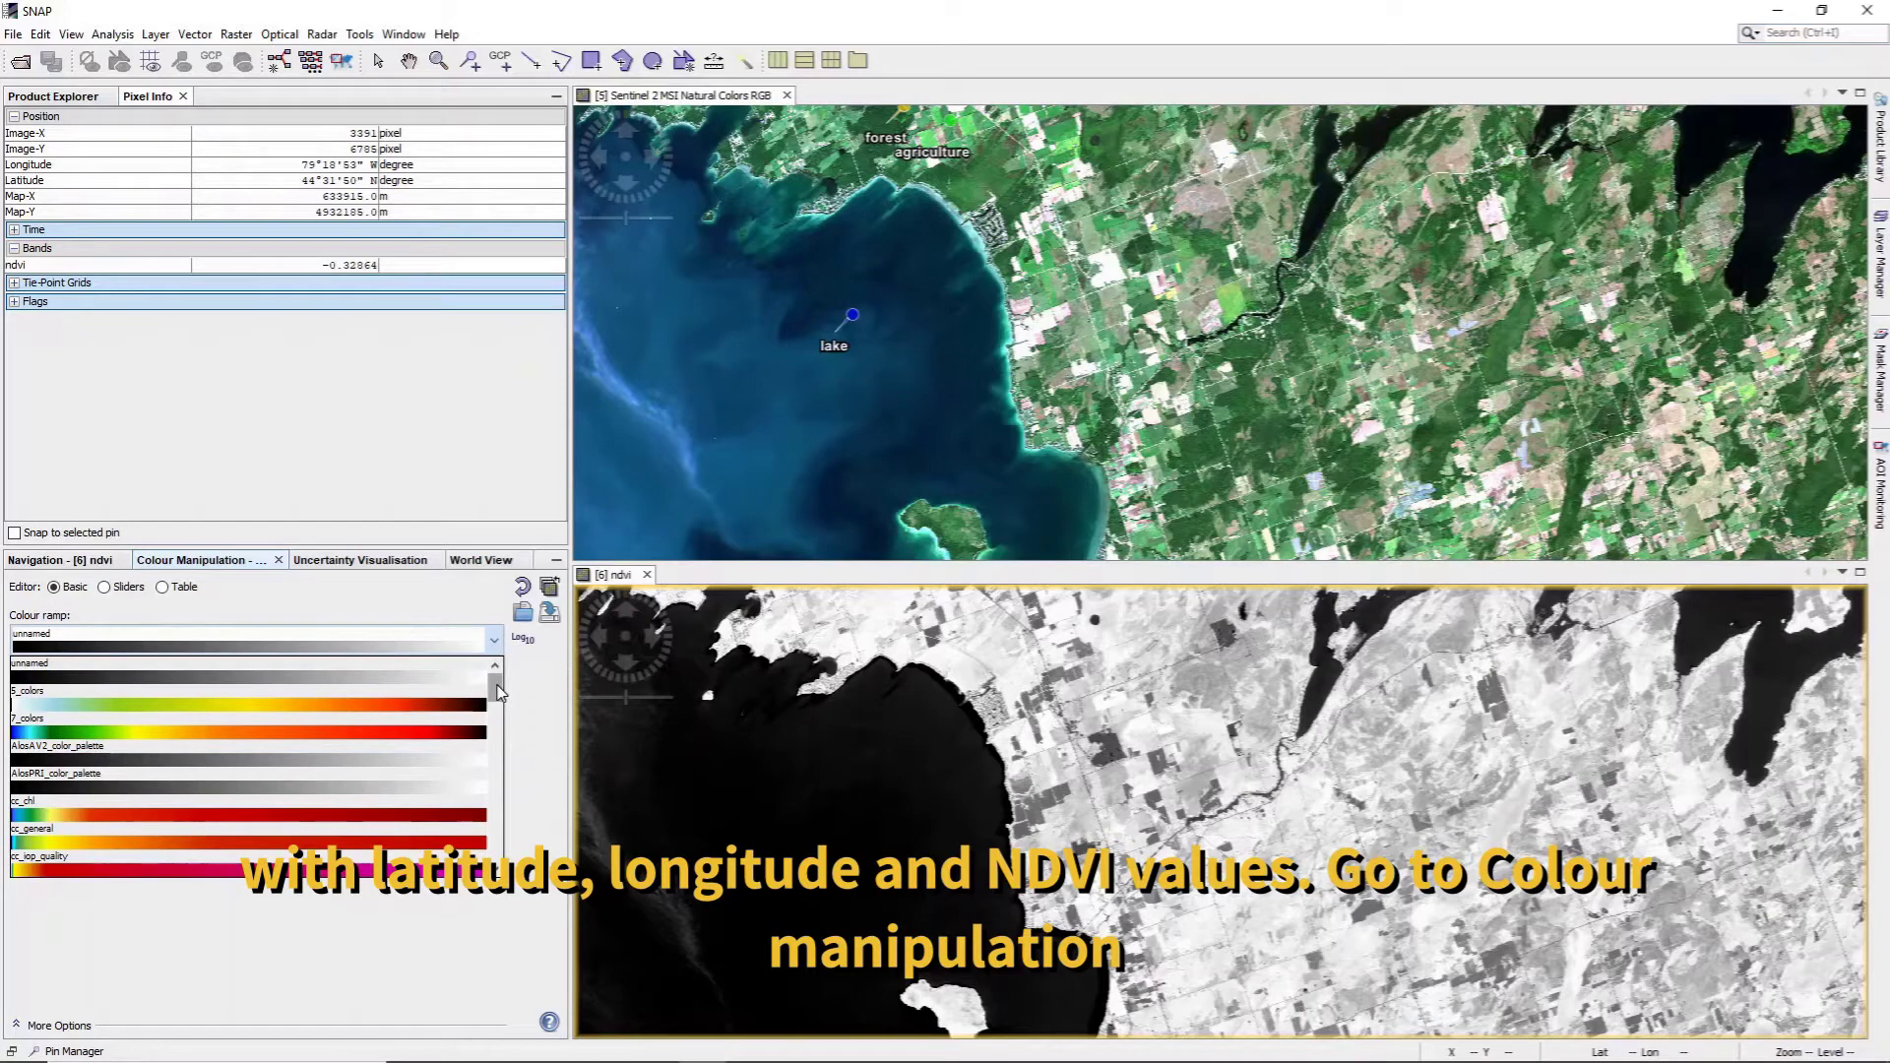
left_click_drag(497, 692, 491, 722)
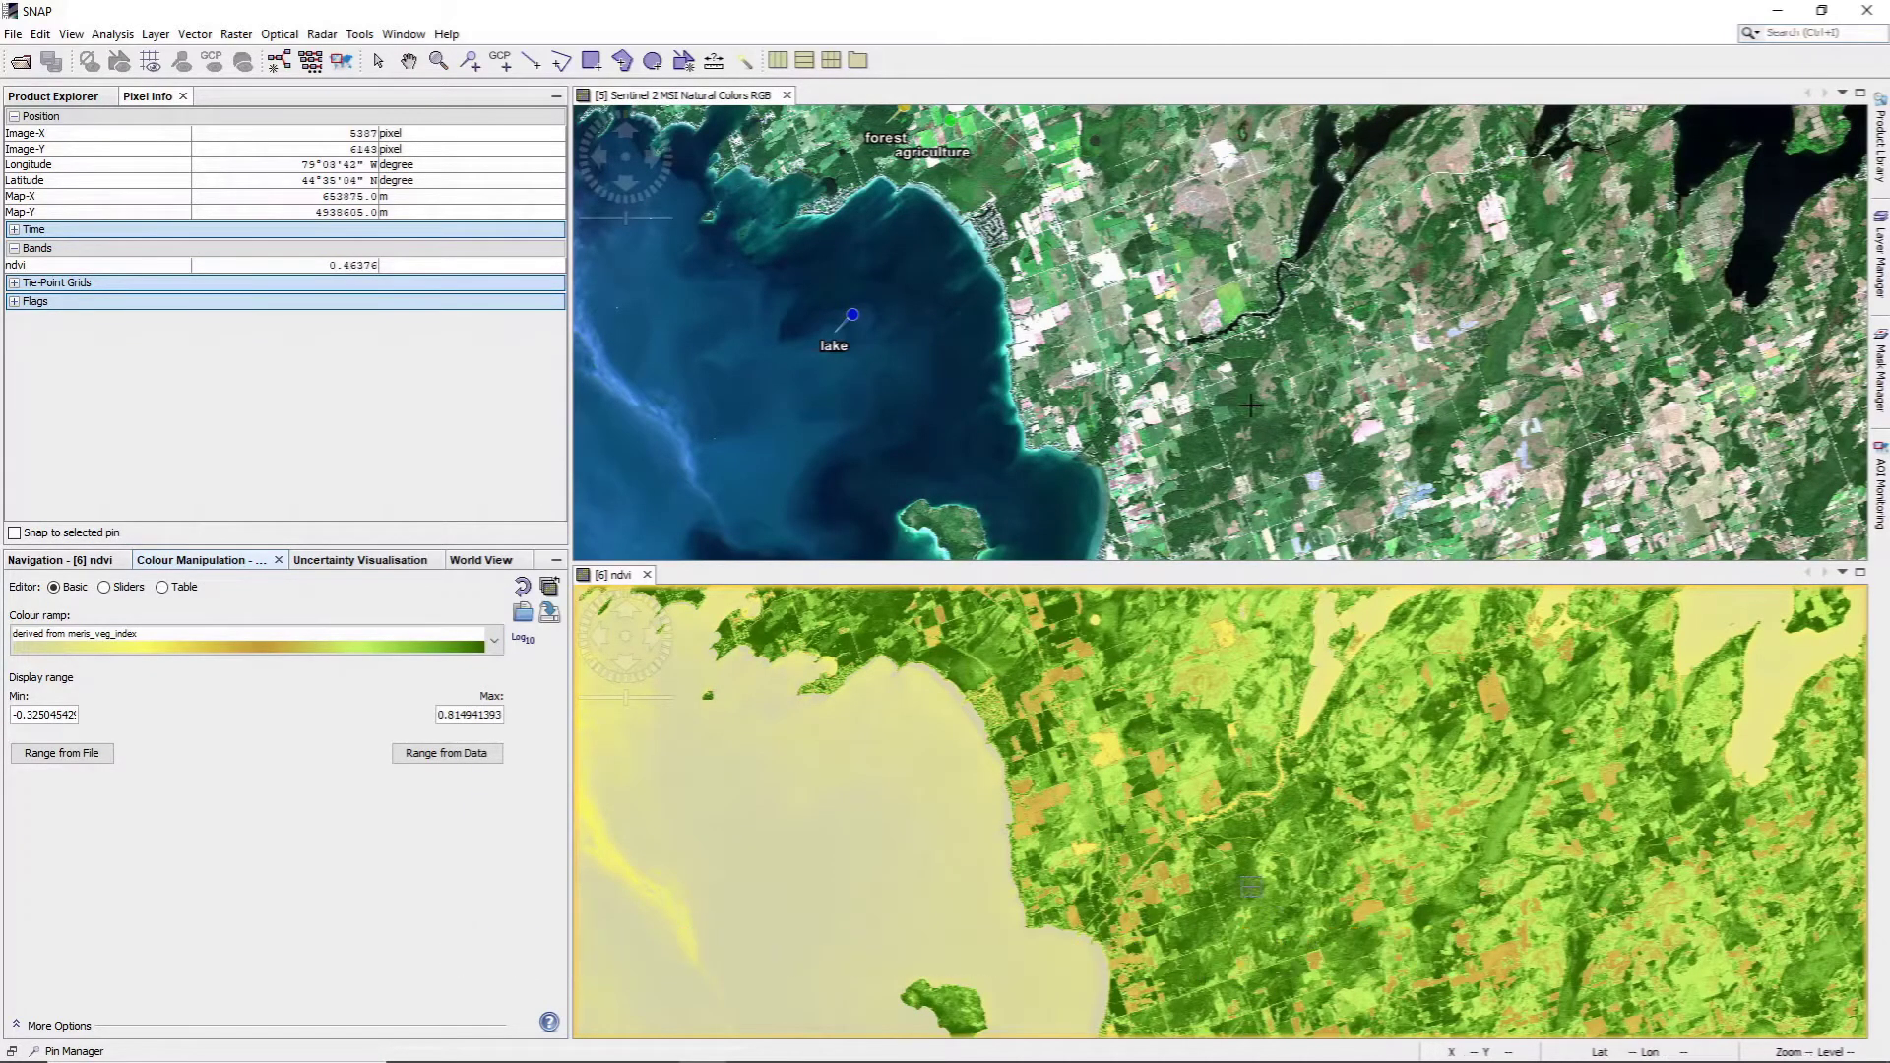
Step: Compare the lake, fields and forest across the natural-colour, NDVI and NDWI images
scroll(1132, 345, "up", 3)
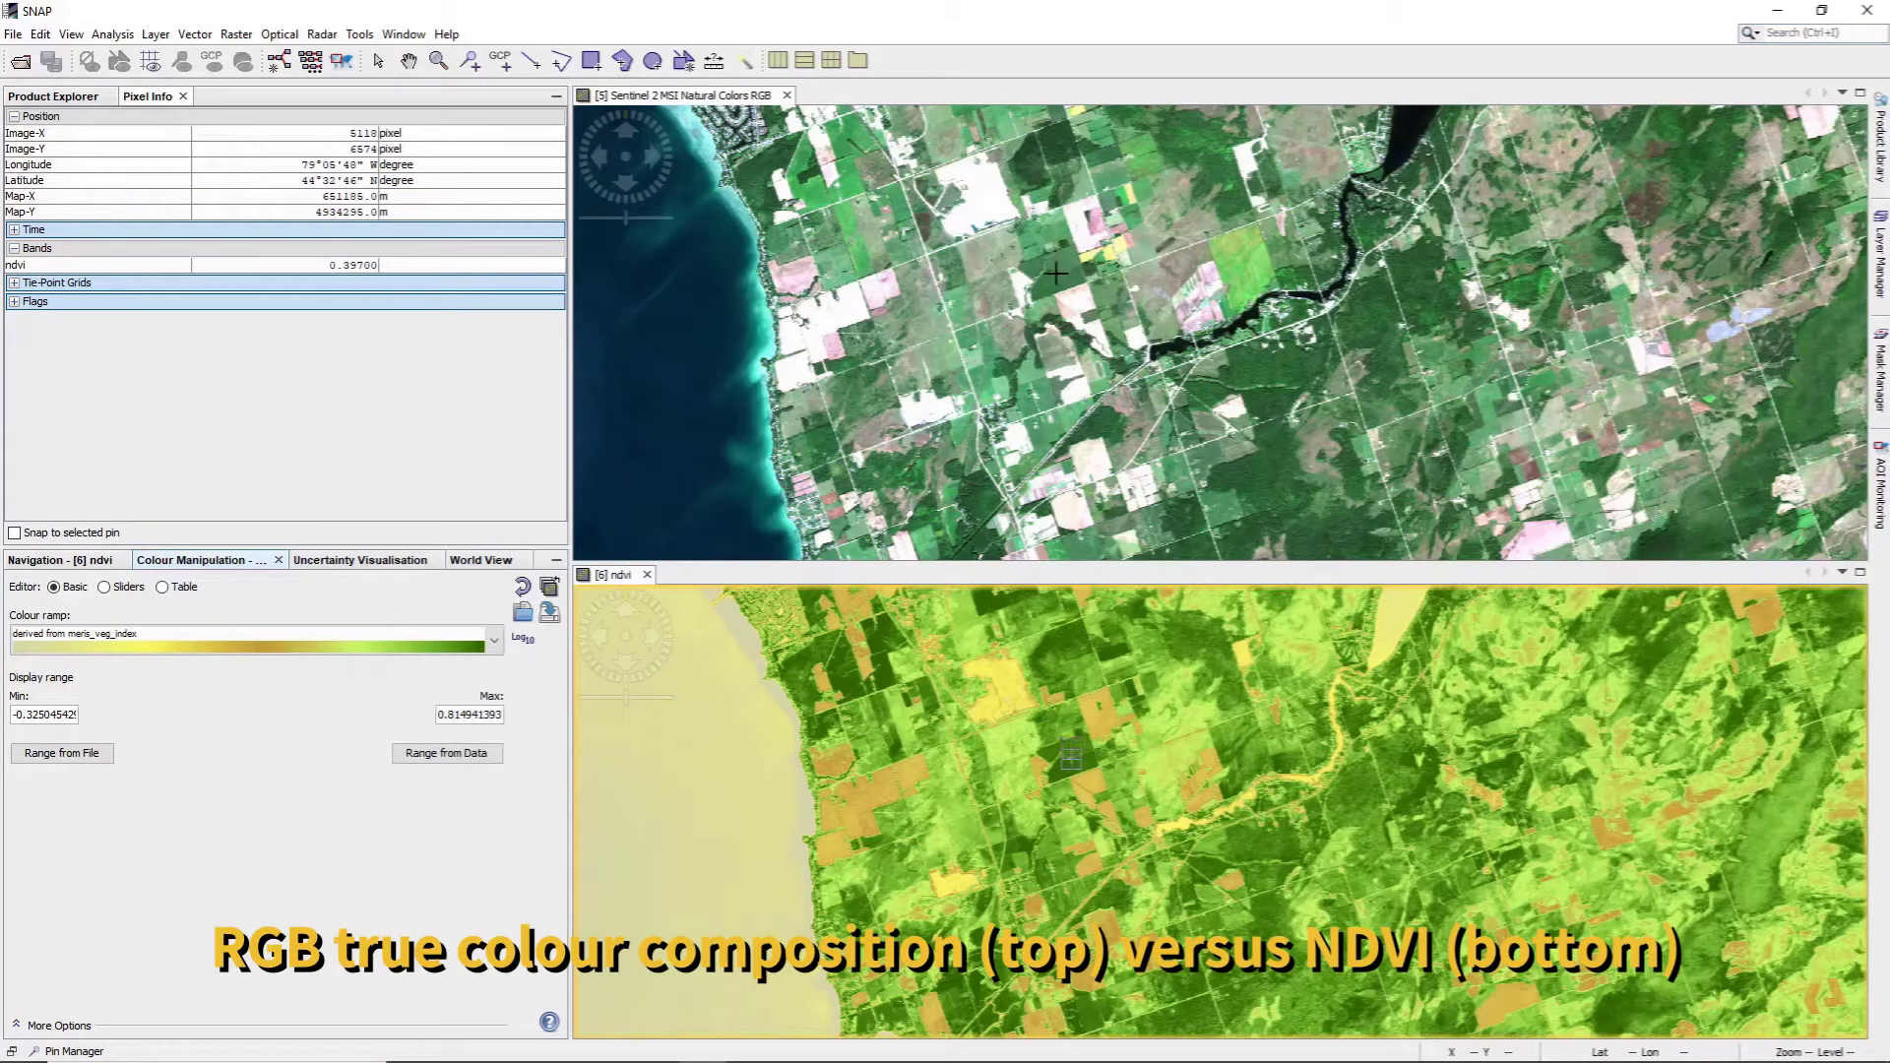
scroll(1053, 270, "up", 1)
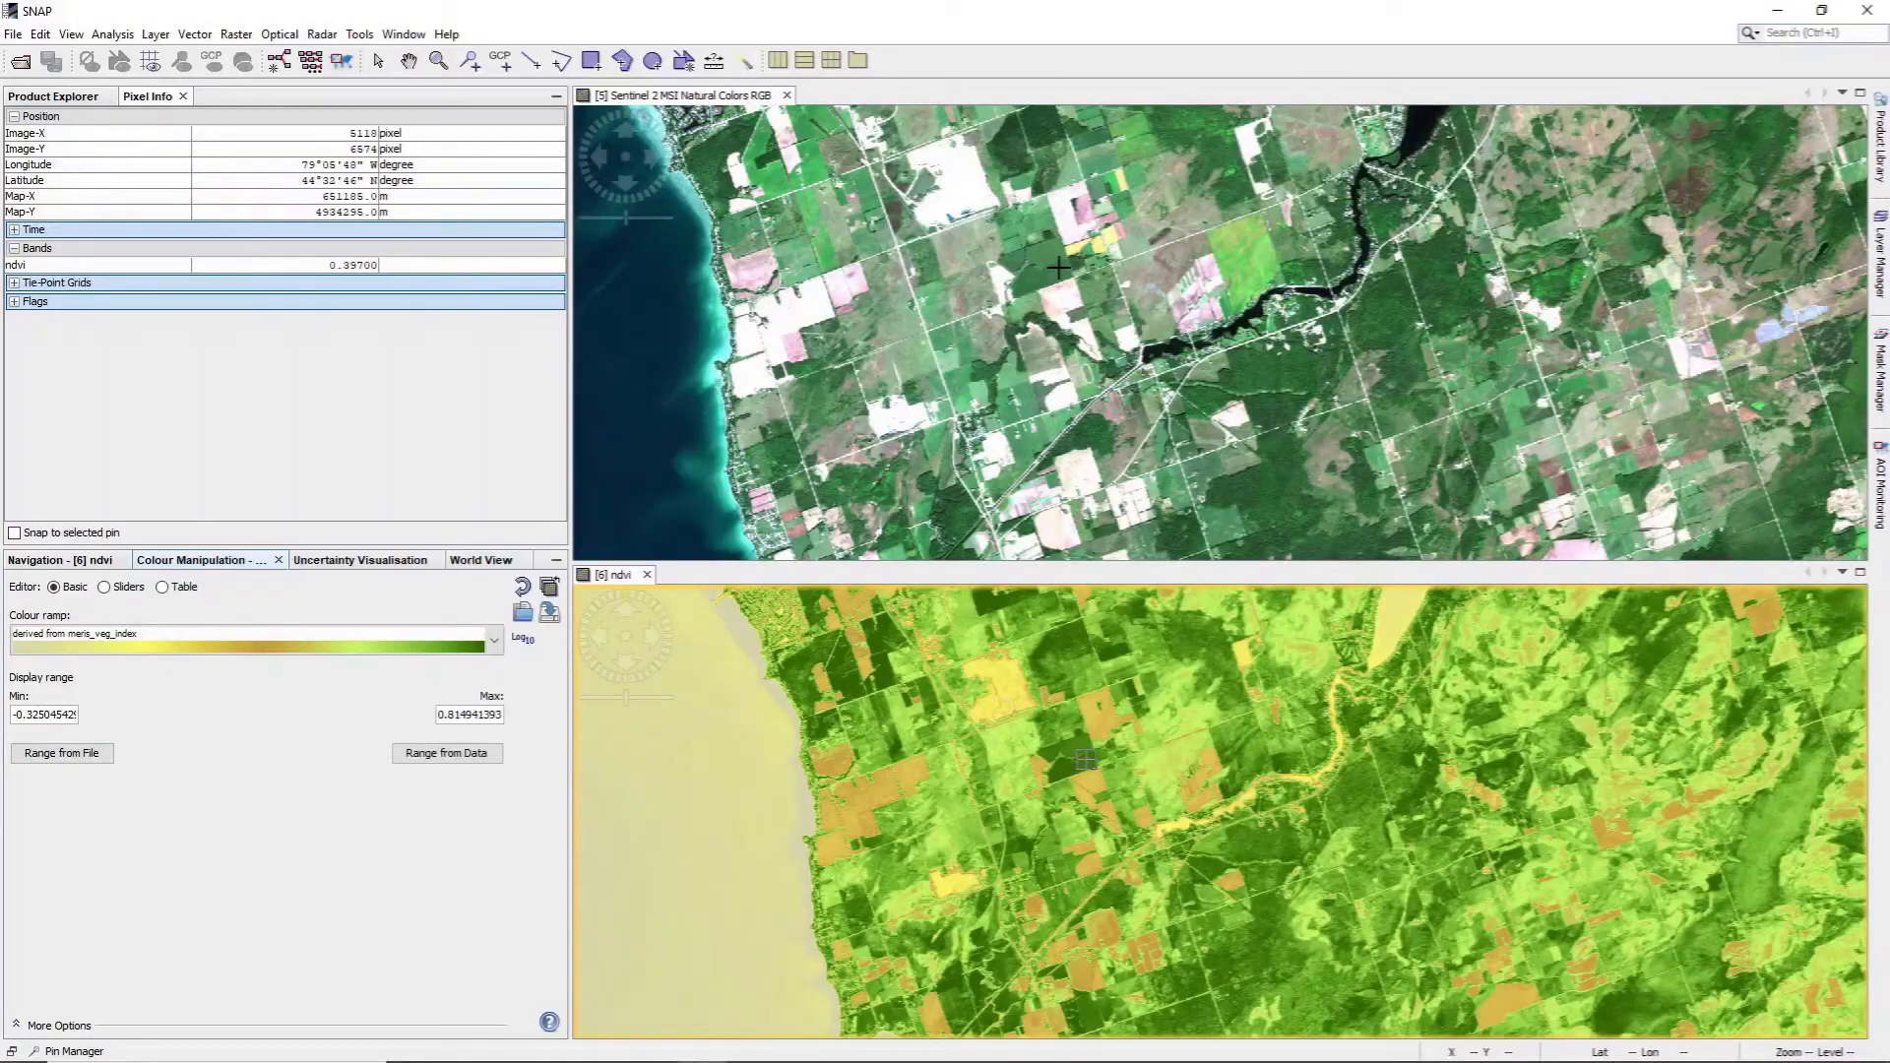
scroll(1032, 270, "down", 1)
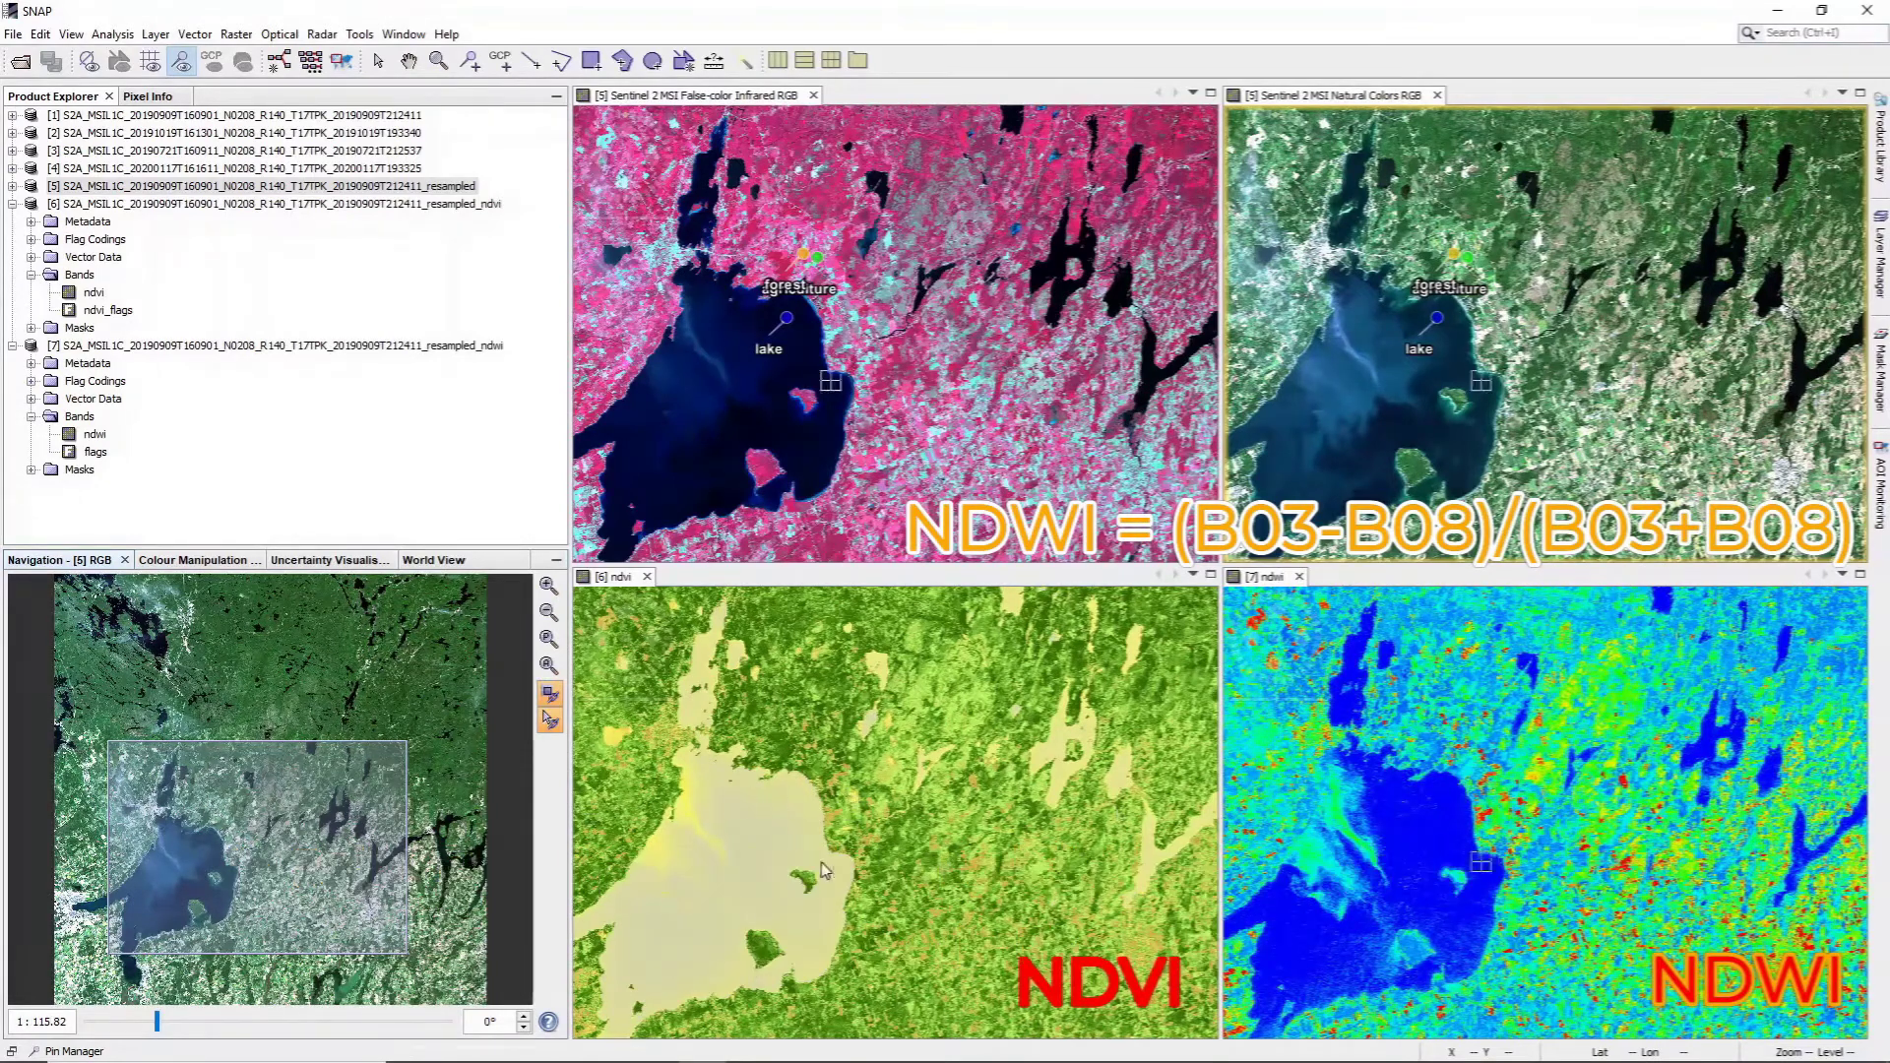
left_click(1418, 689)
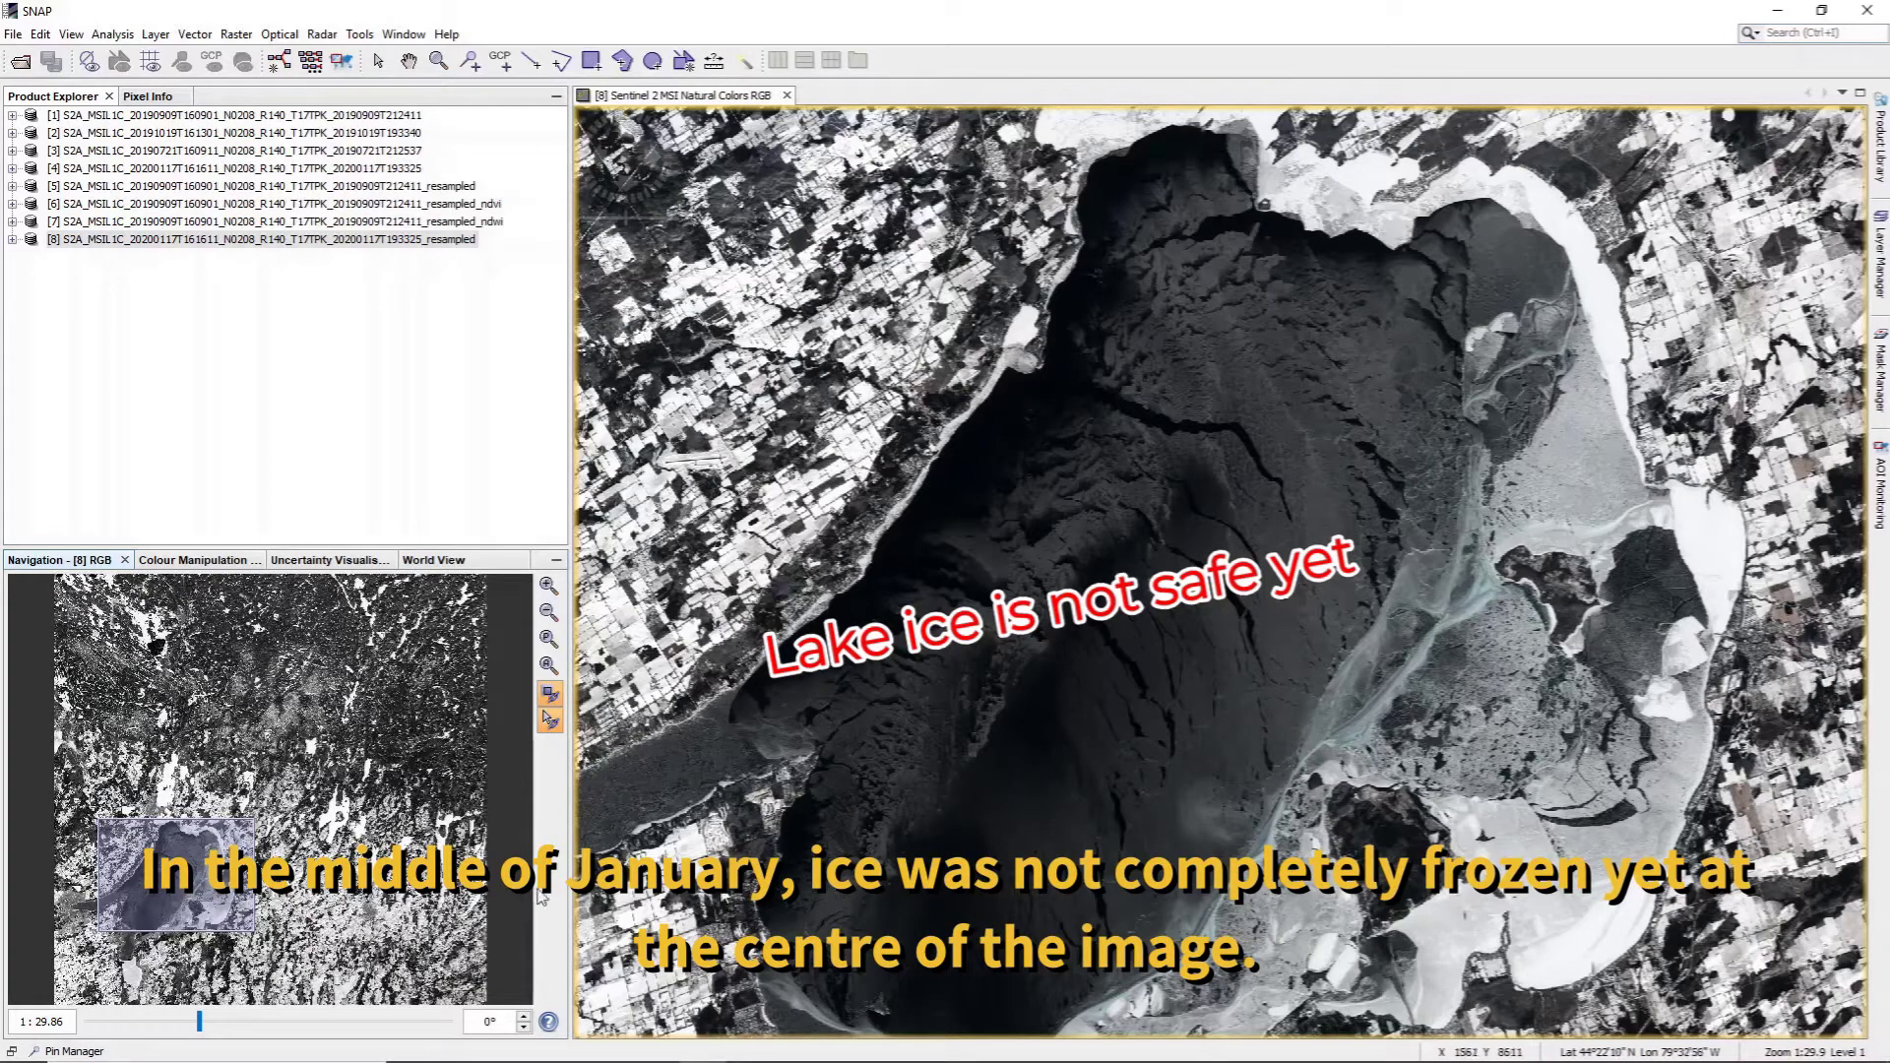
Step: Create an NDSI band from the resampled January 2020 product with the Band Maths expression ($8.B3- $8.B11)/($8.B3+$8.B11)
left_click_drag(133, 883, 127, 886)
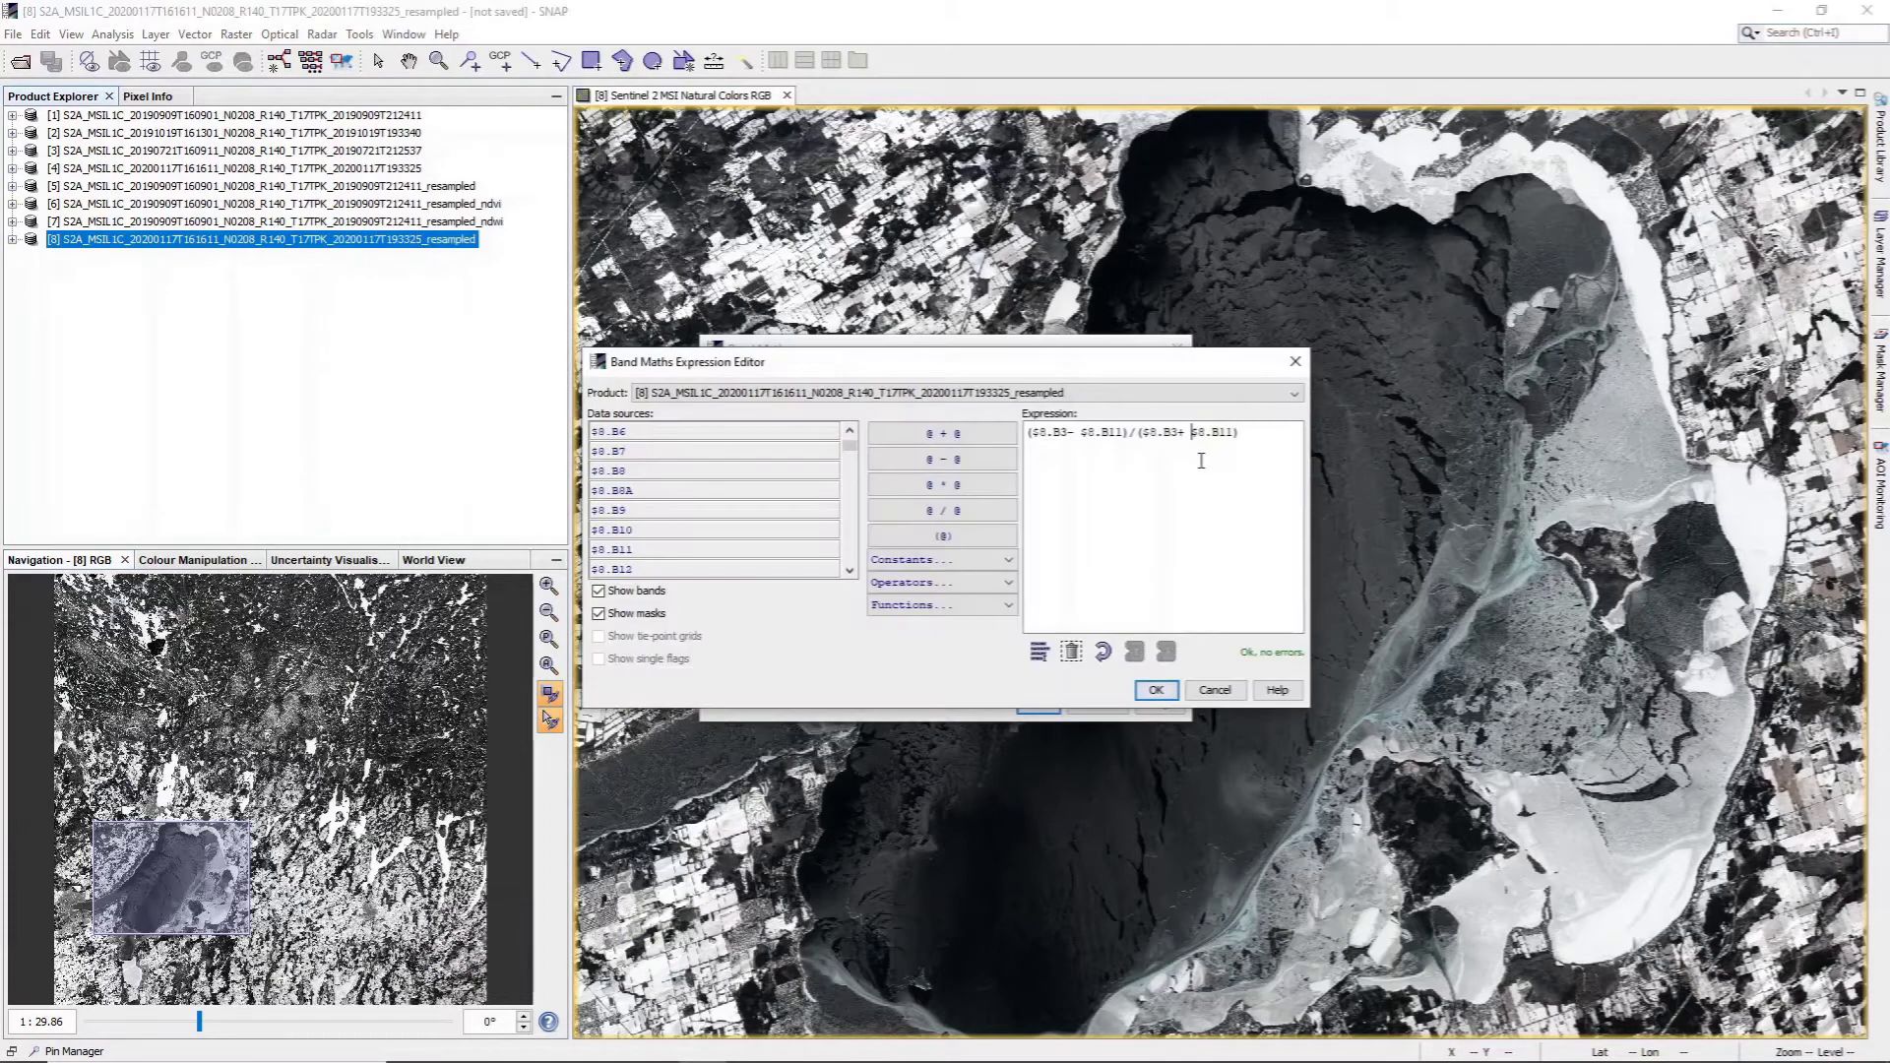
key("BackSpace")
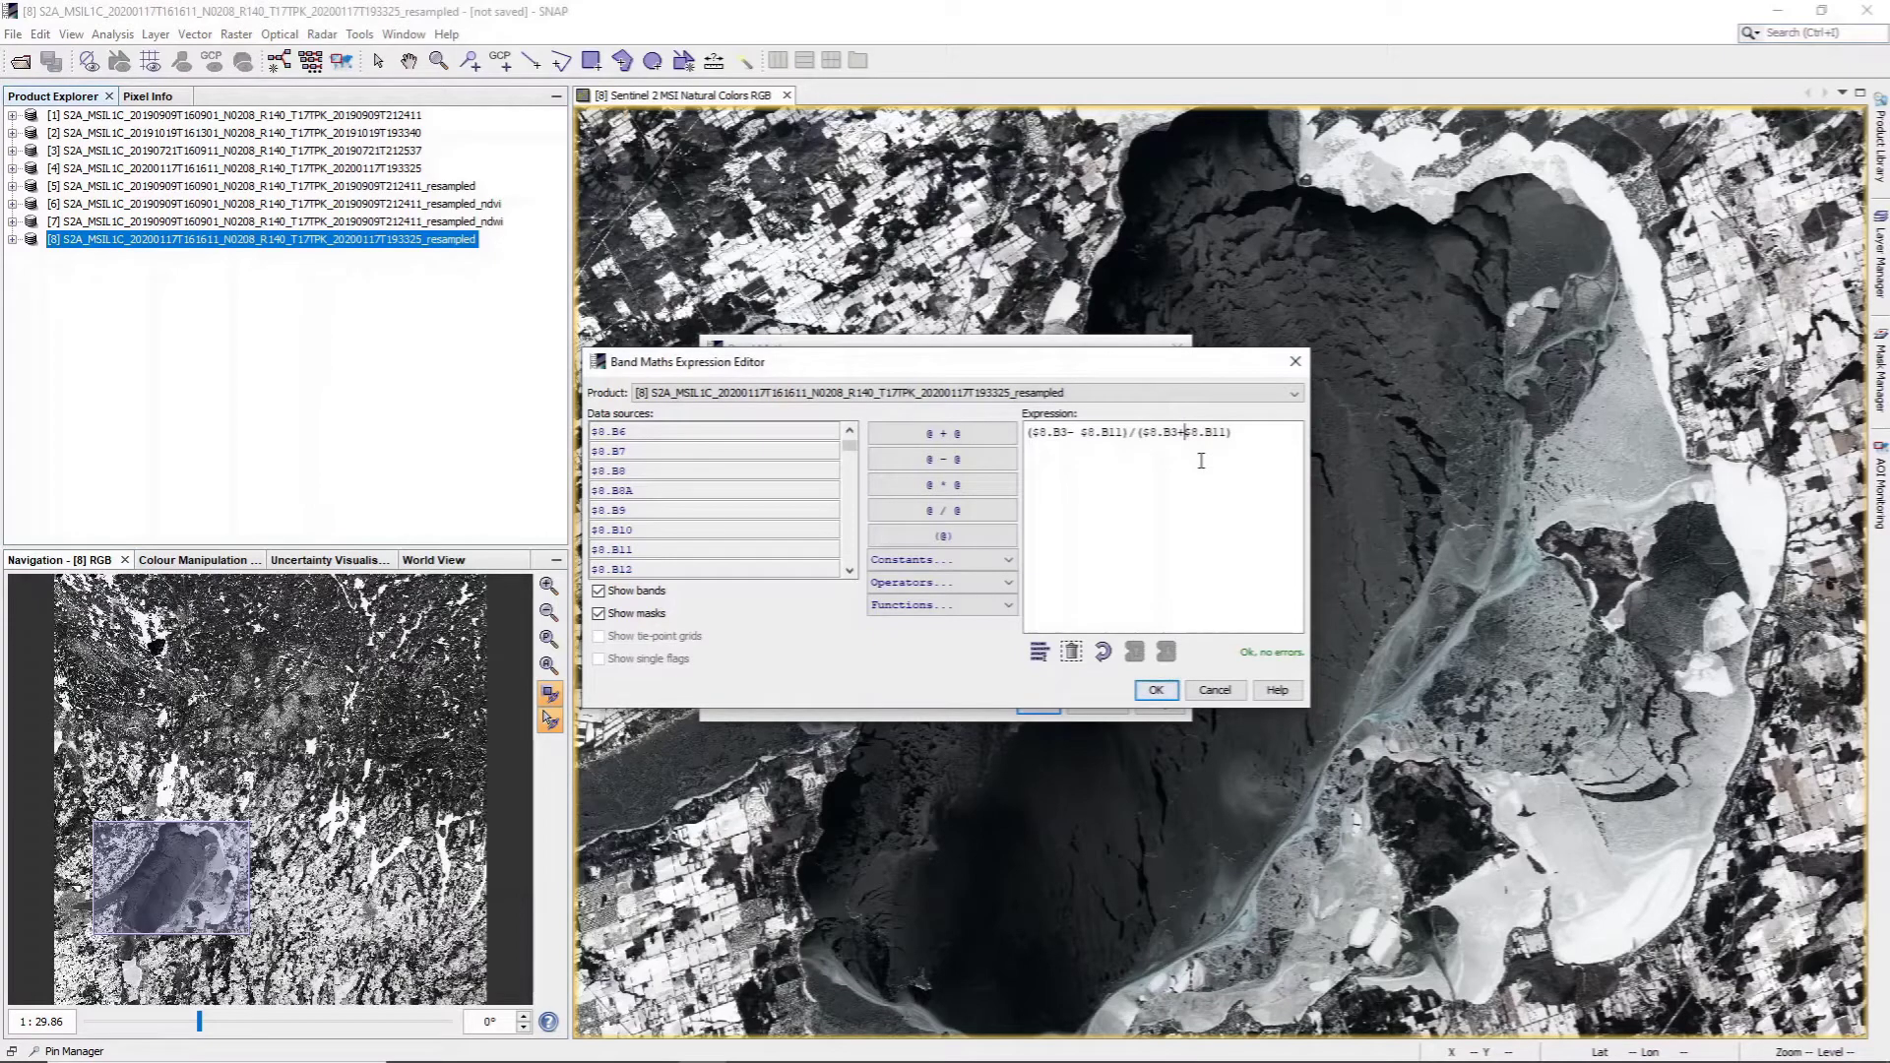
left_click(1162, 692)
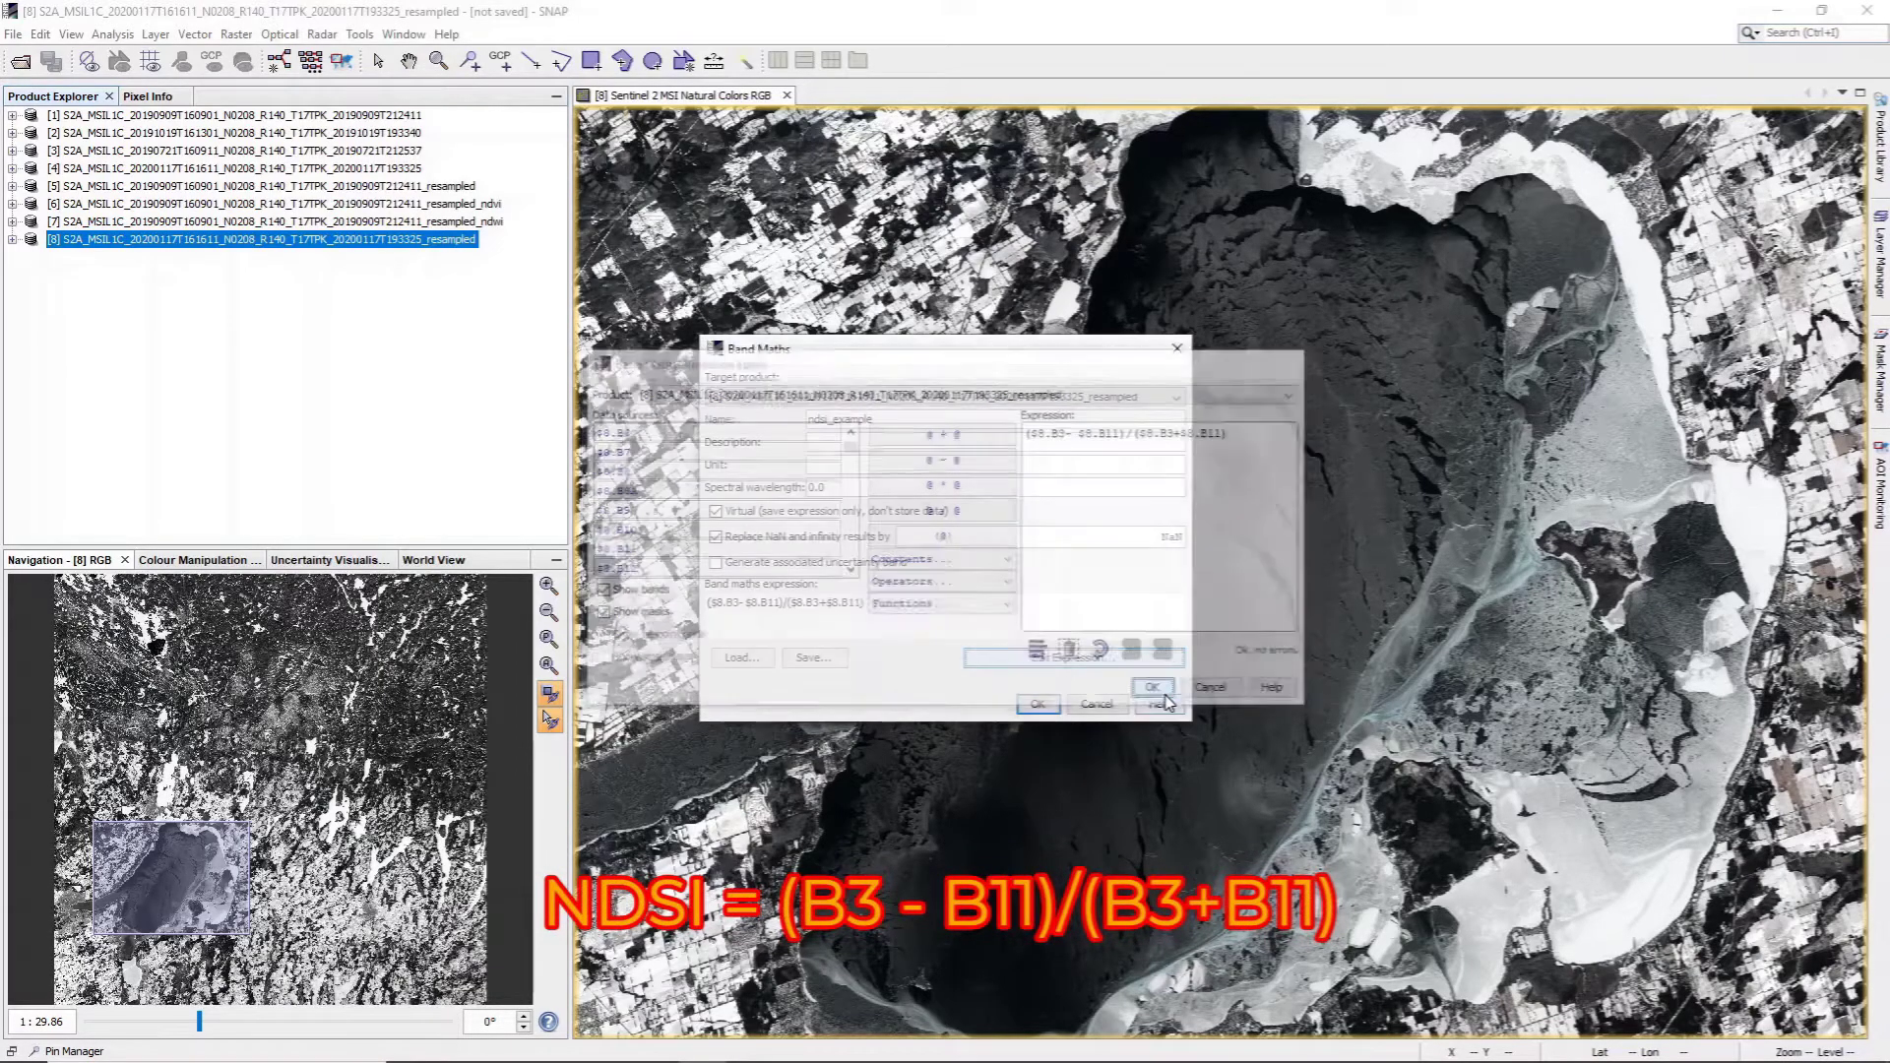
left_click(1043, 709)
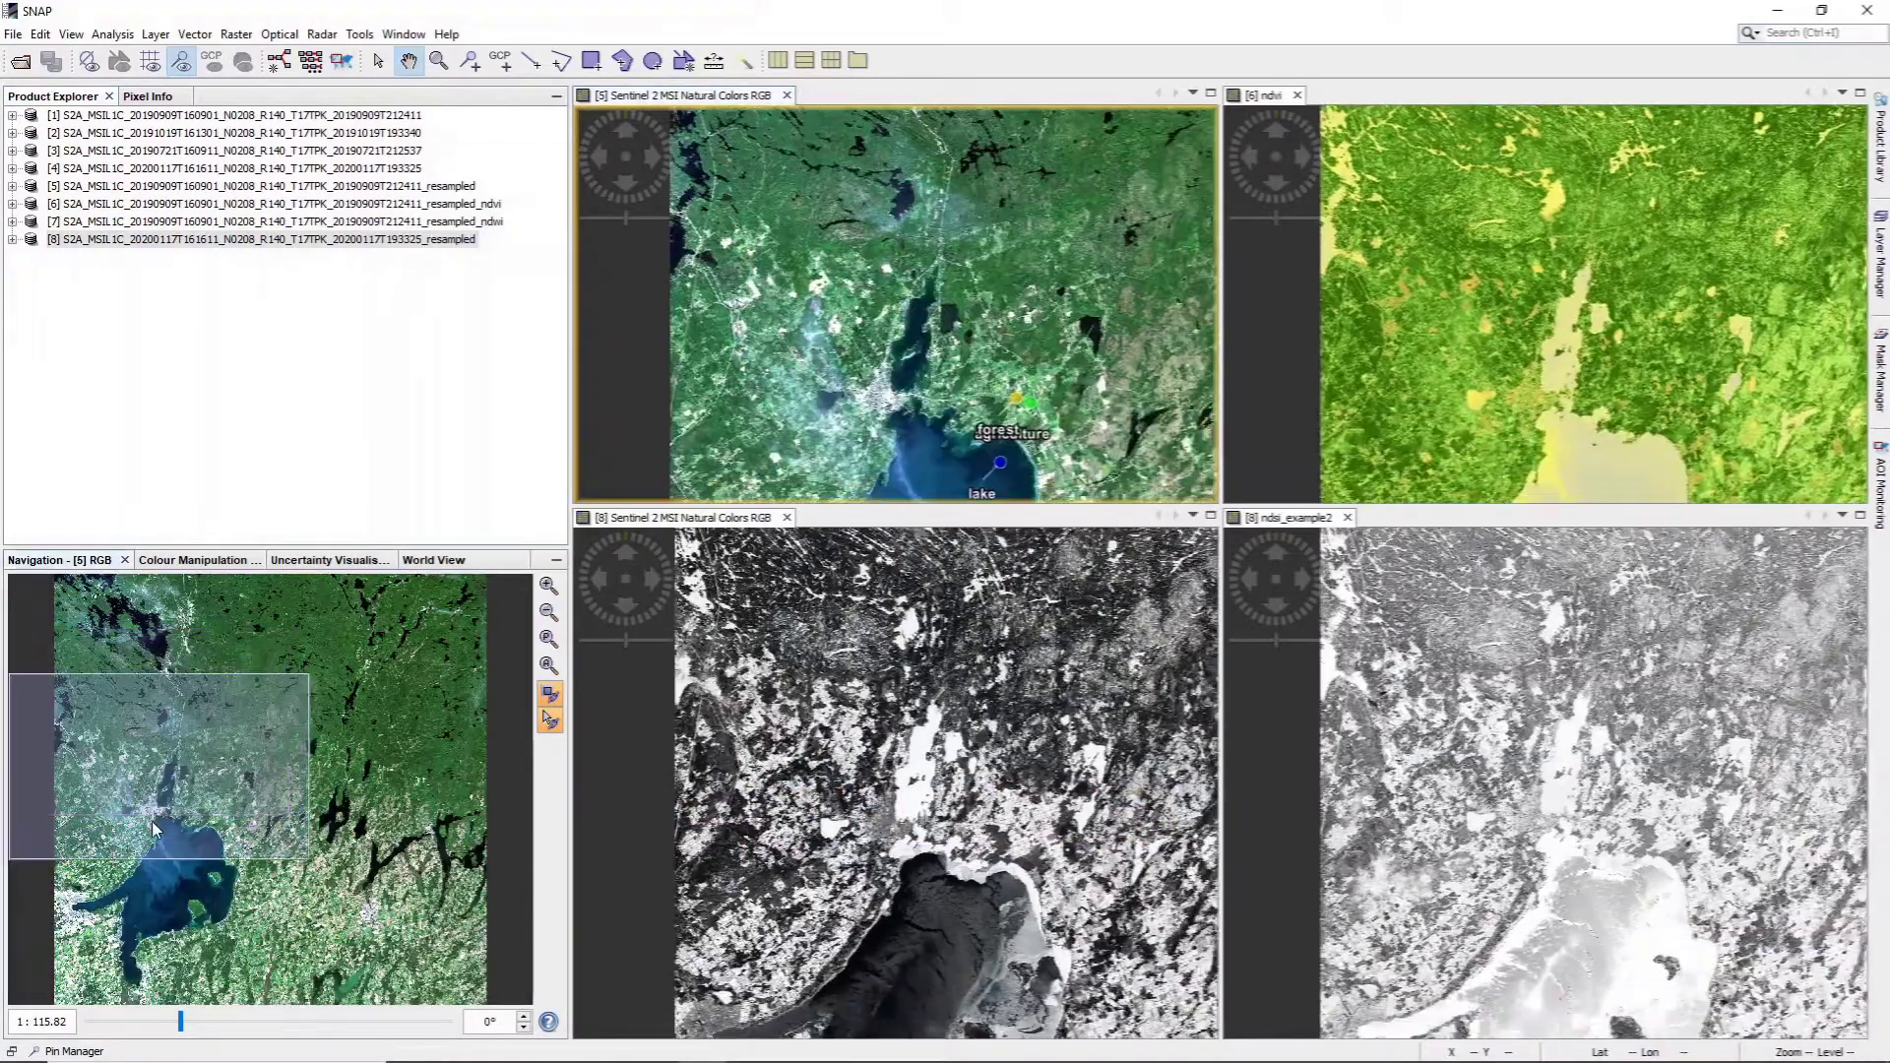
Step: Examine the lake in the synchronised September natural-colour and NDVI images alongside the January natural-colour and NDSI images
left_click_drag(155, 830, 193, 896)
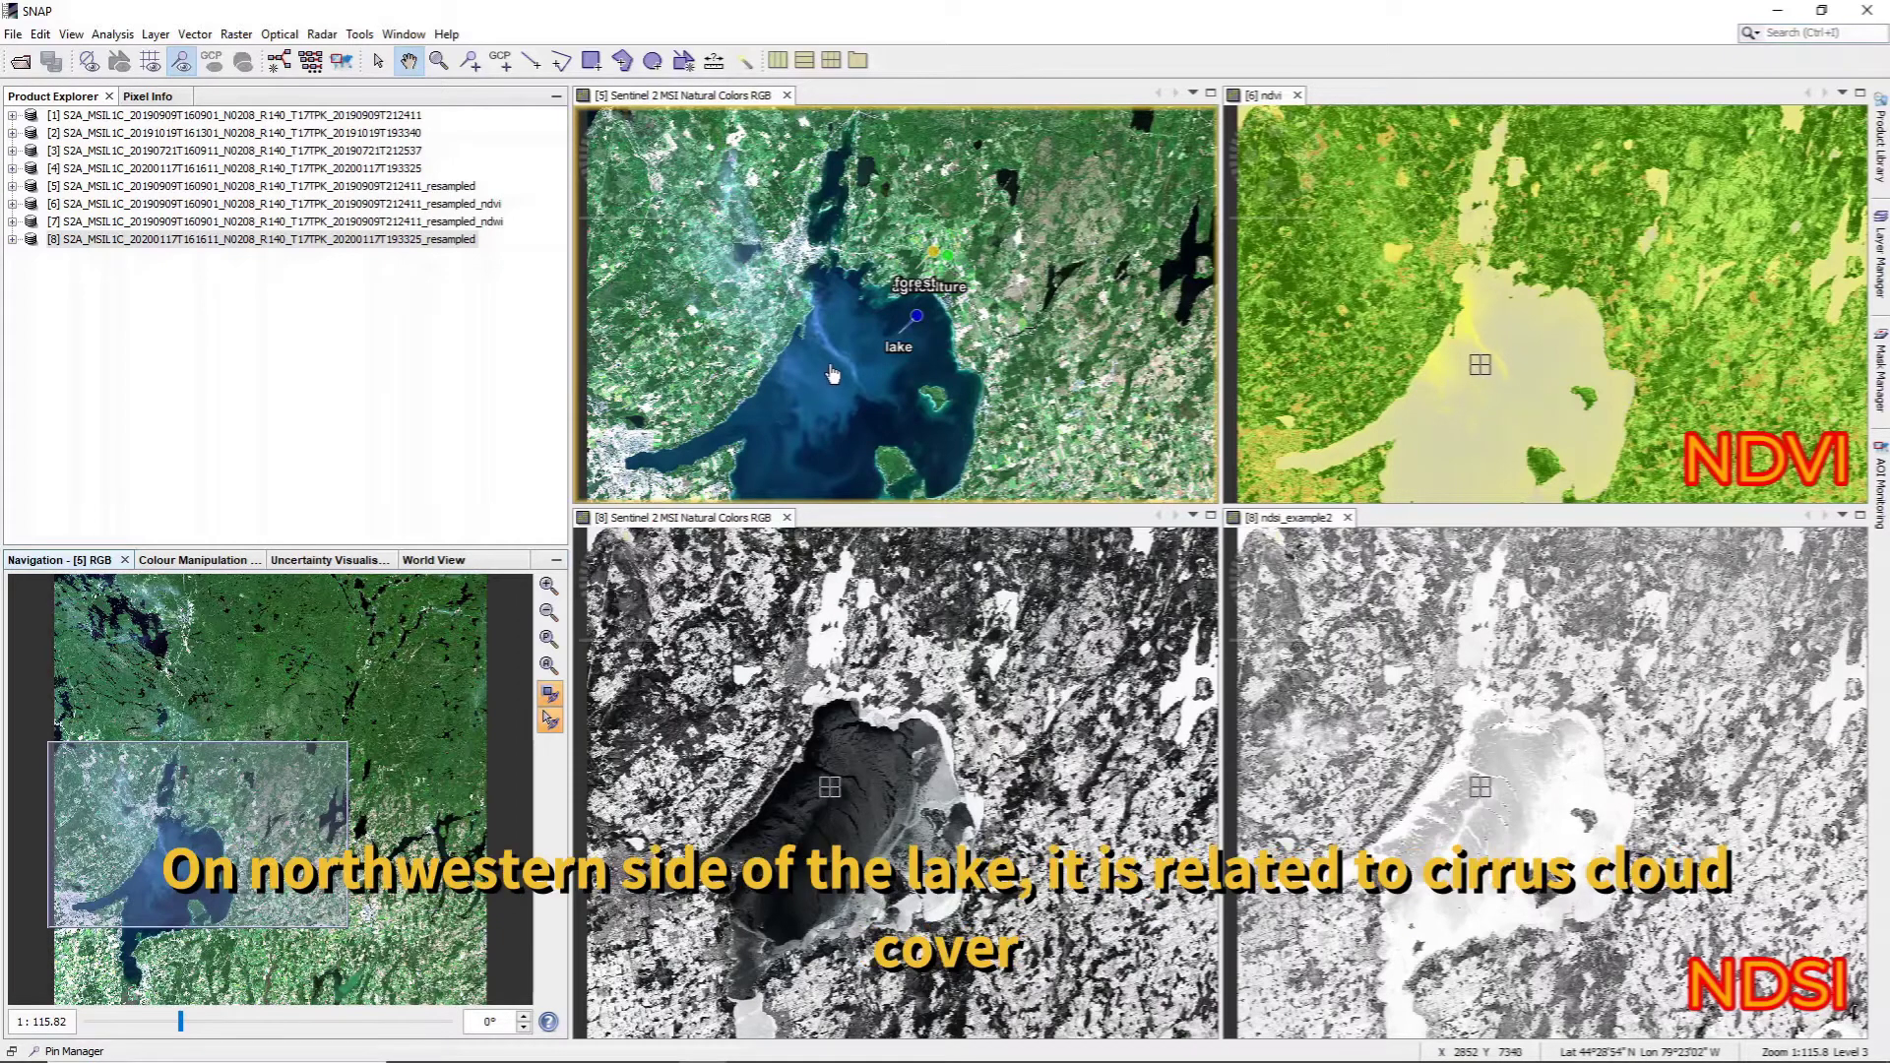
scroll(730, 289, "up", 2)
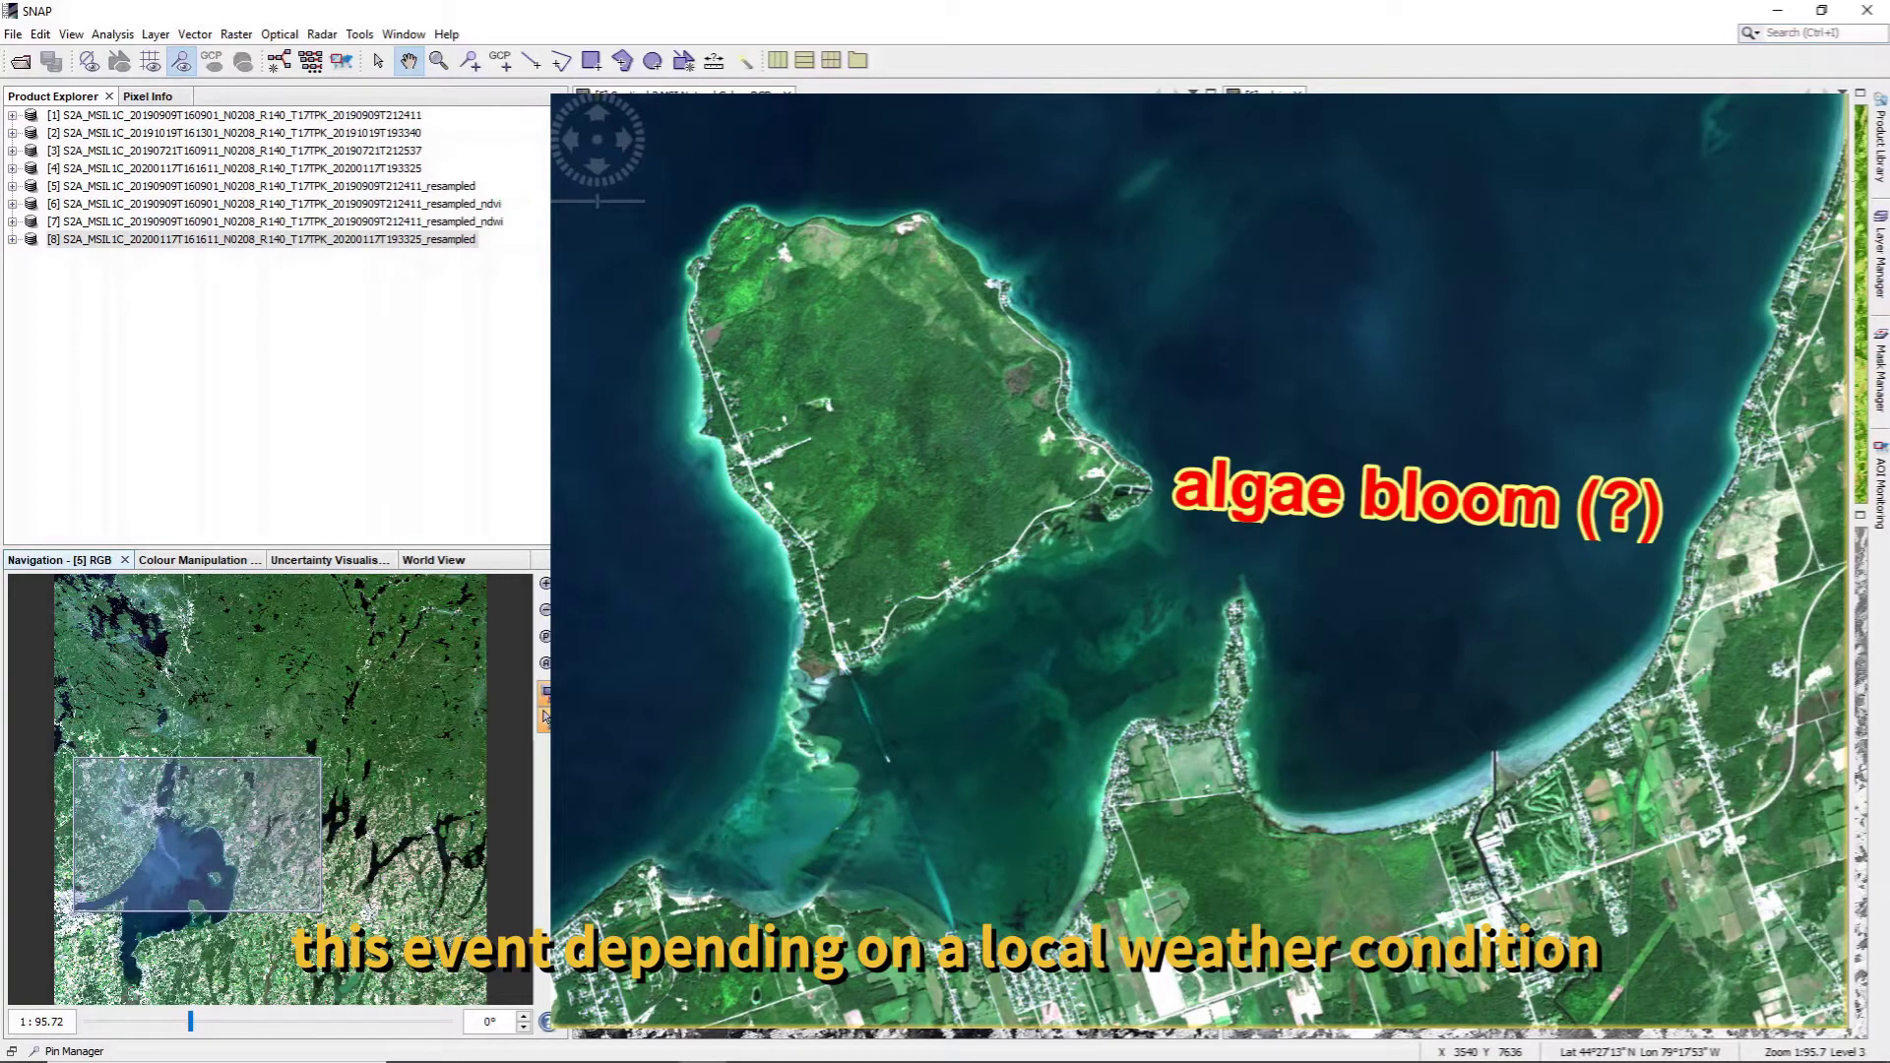
scroll(758, 865, "up", 2)
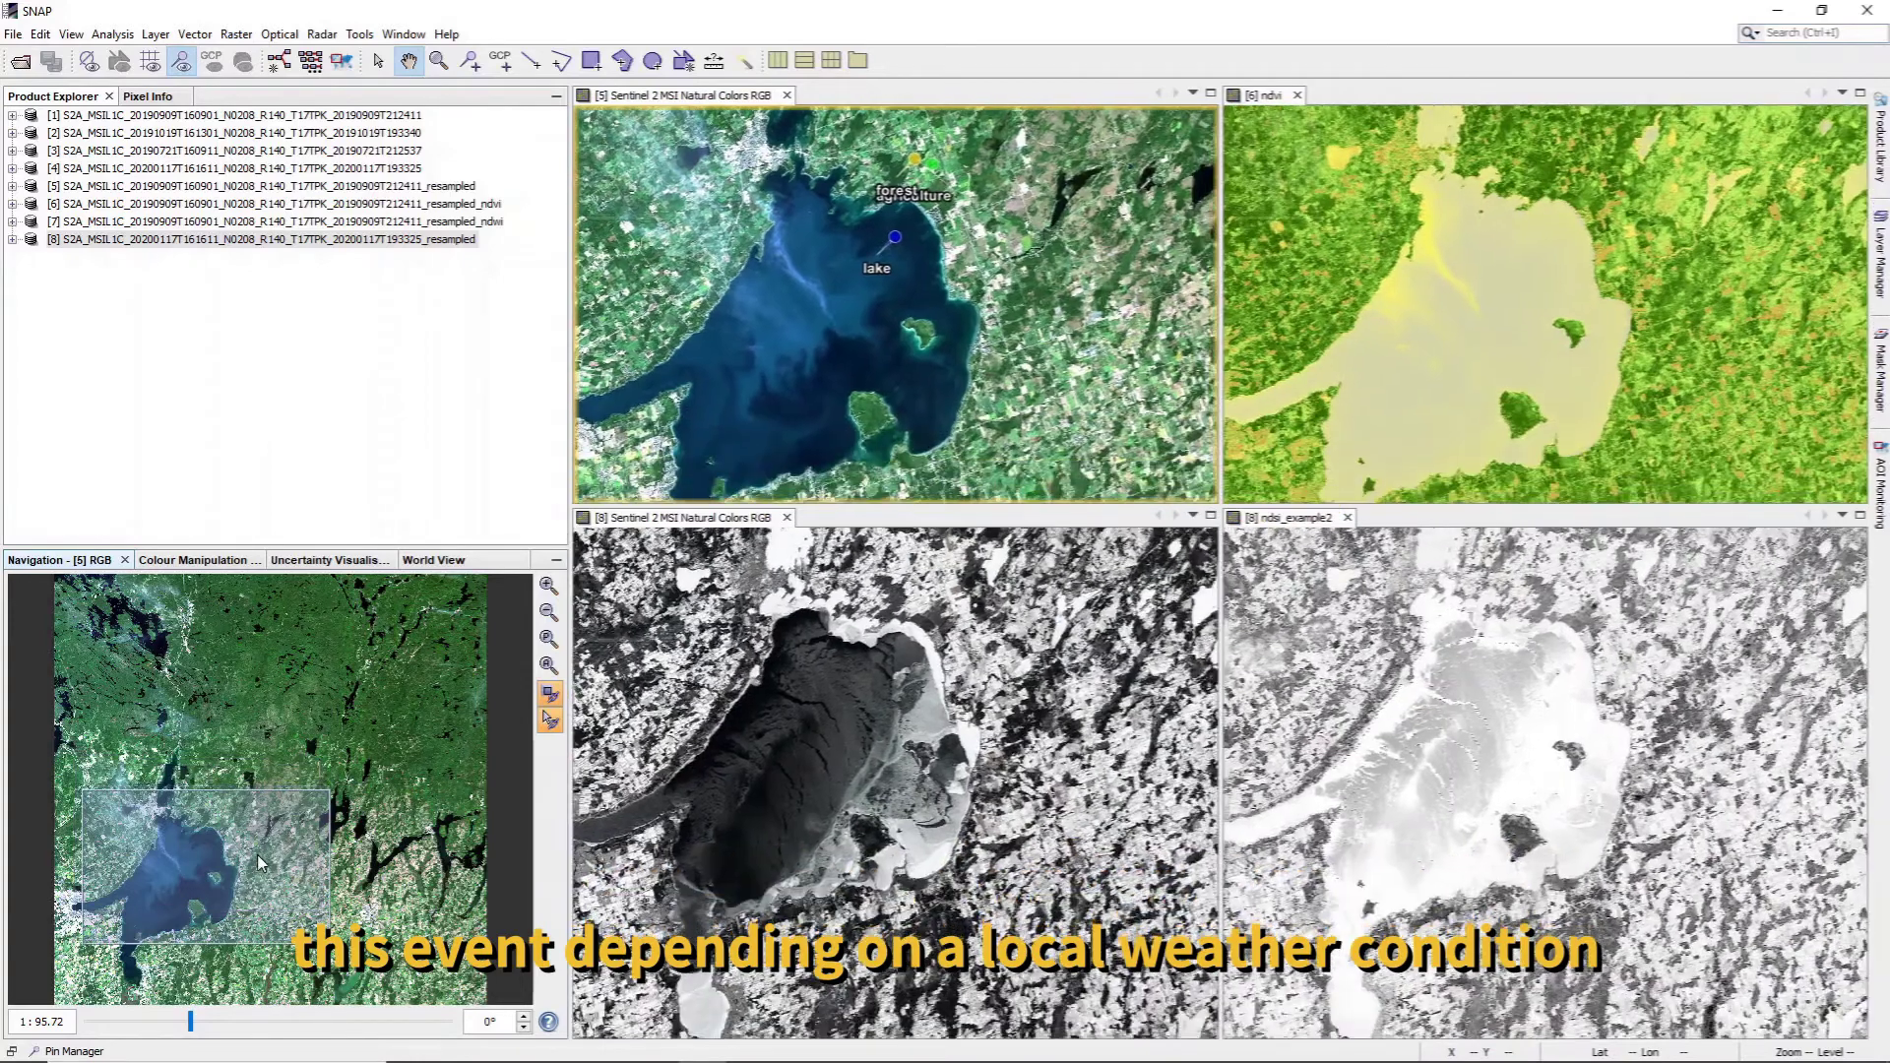
Step: Inspect the lake's centre and shoreline ice in the January natural-colour and NDSI images, checking the B4 and ndsi_example2 pixel values
left_click(821, 783)
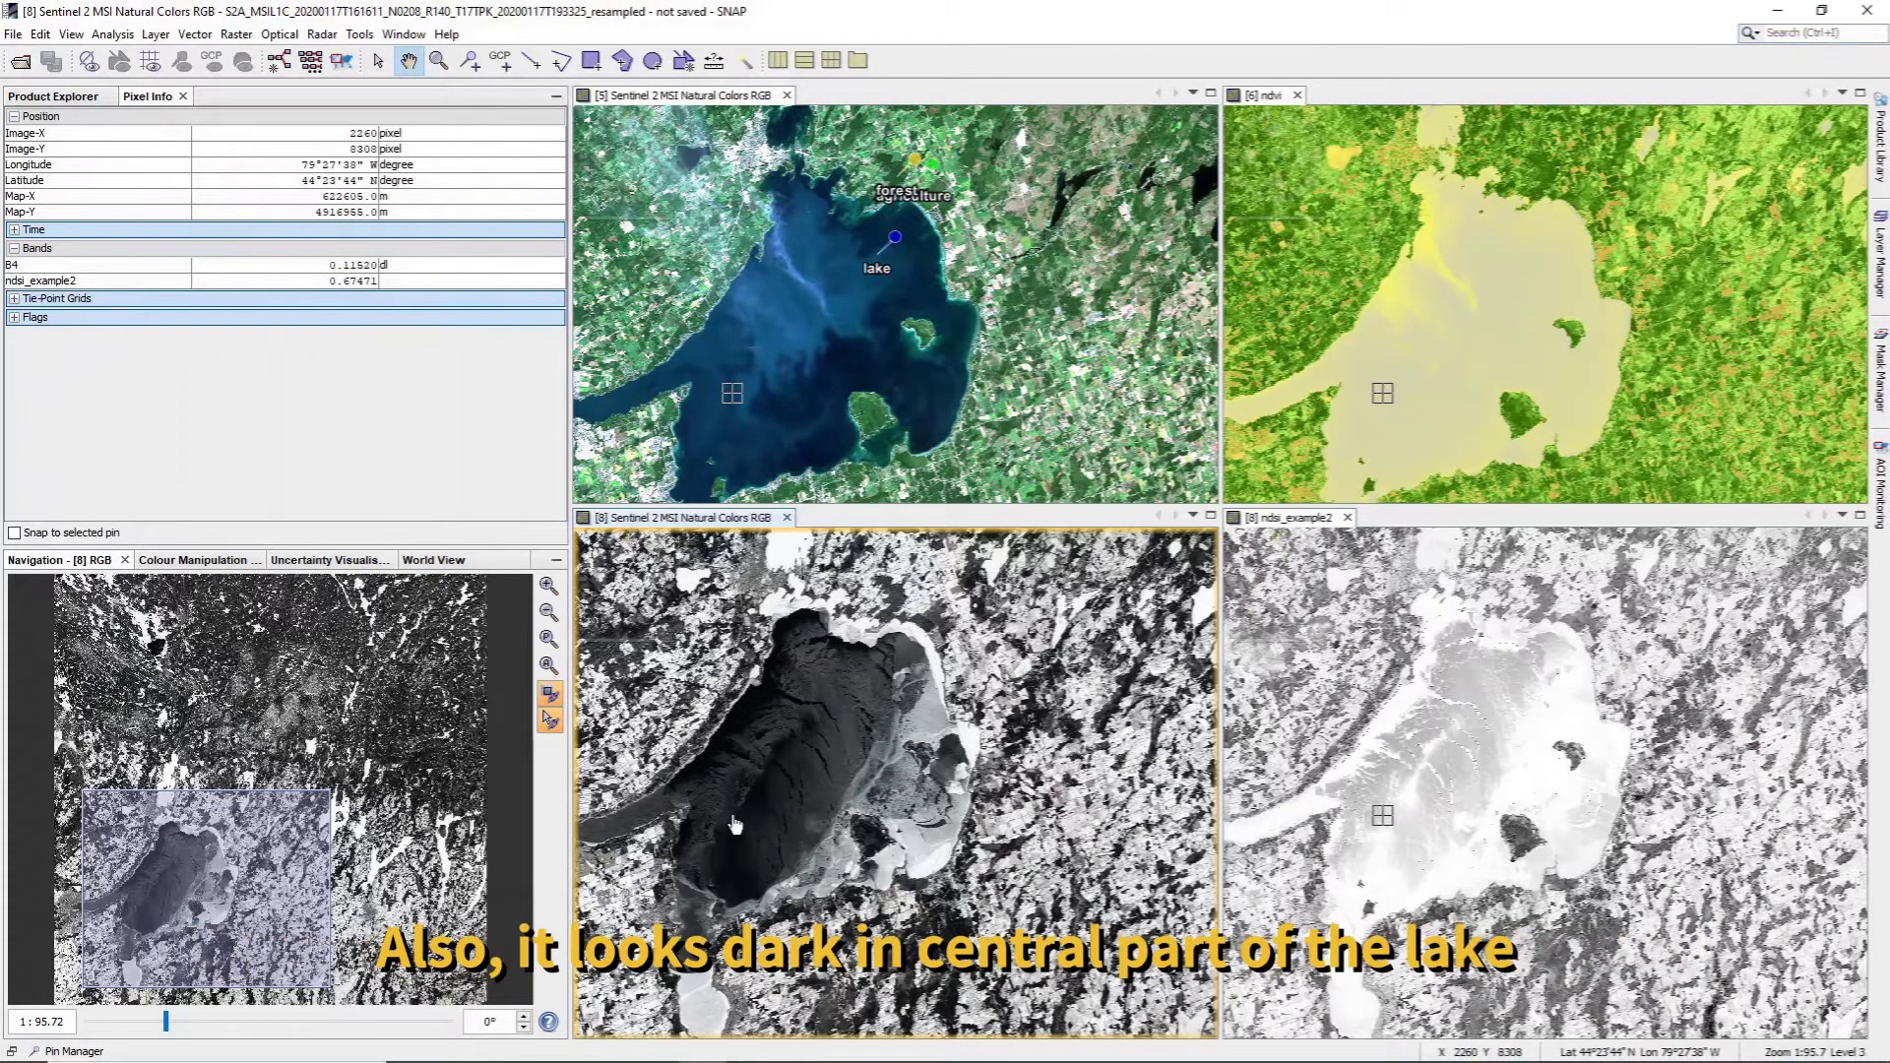
left_click_drag(734, 825, 727, 853)
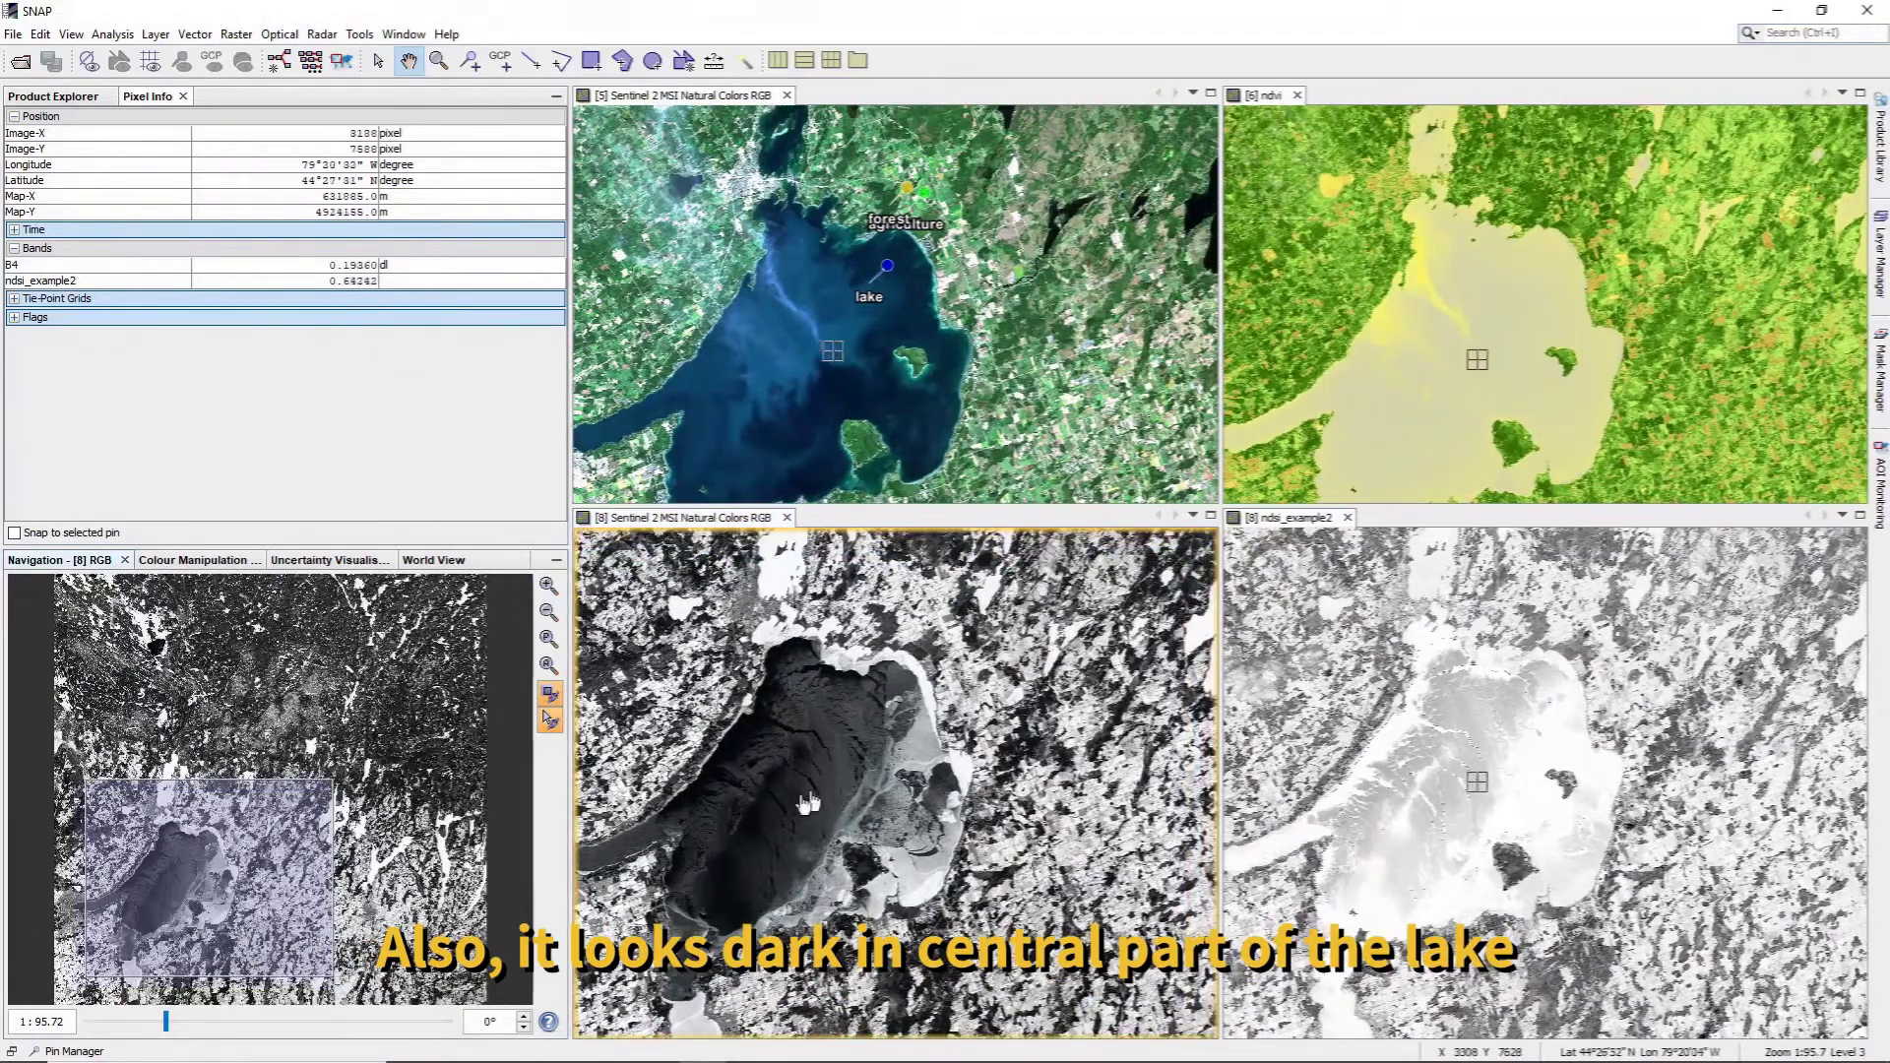
left_click_drag(157, 858, 163, 855)
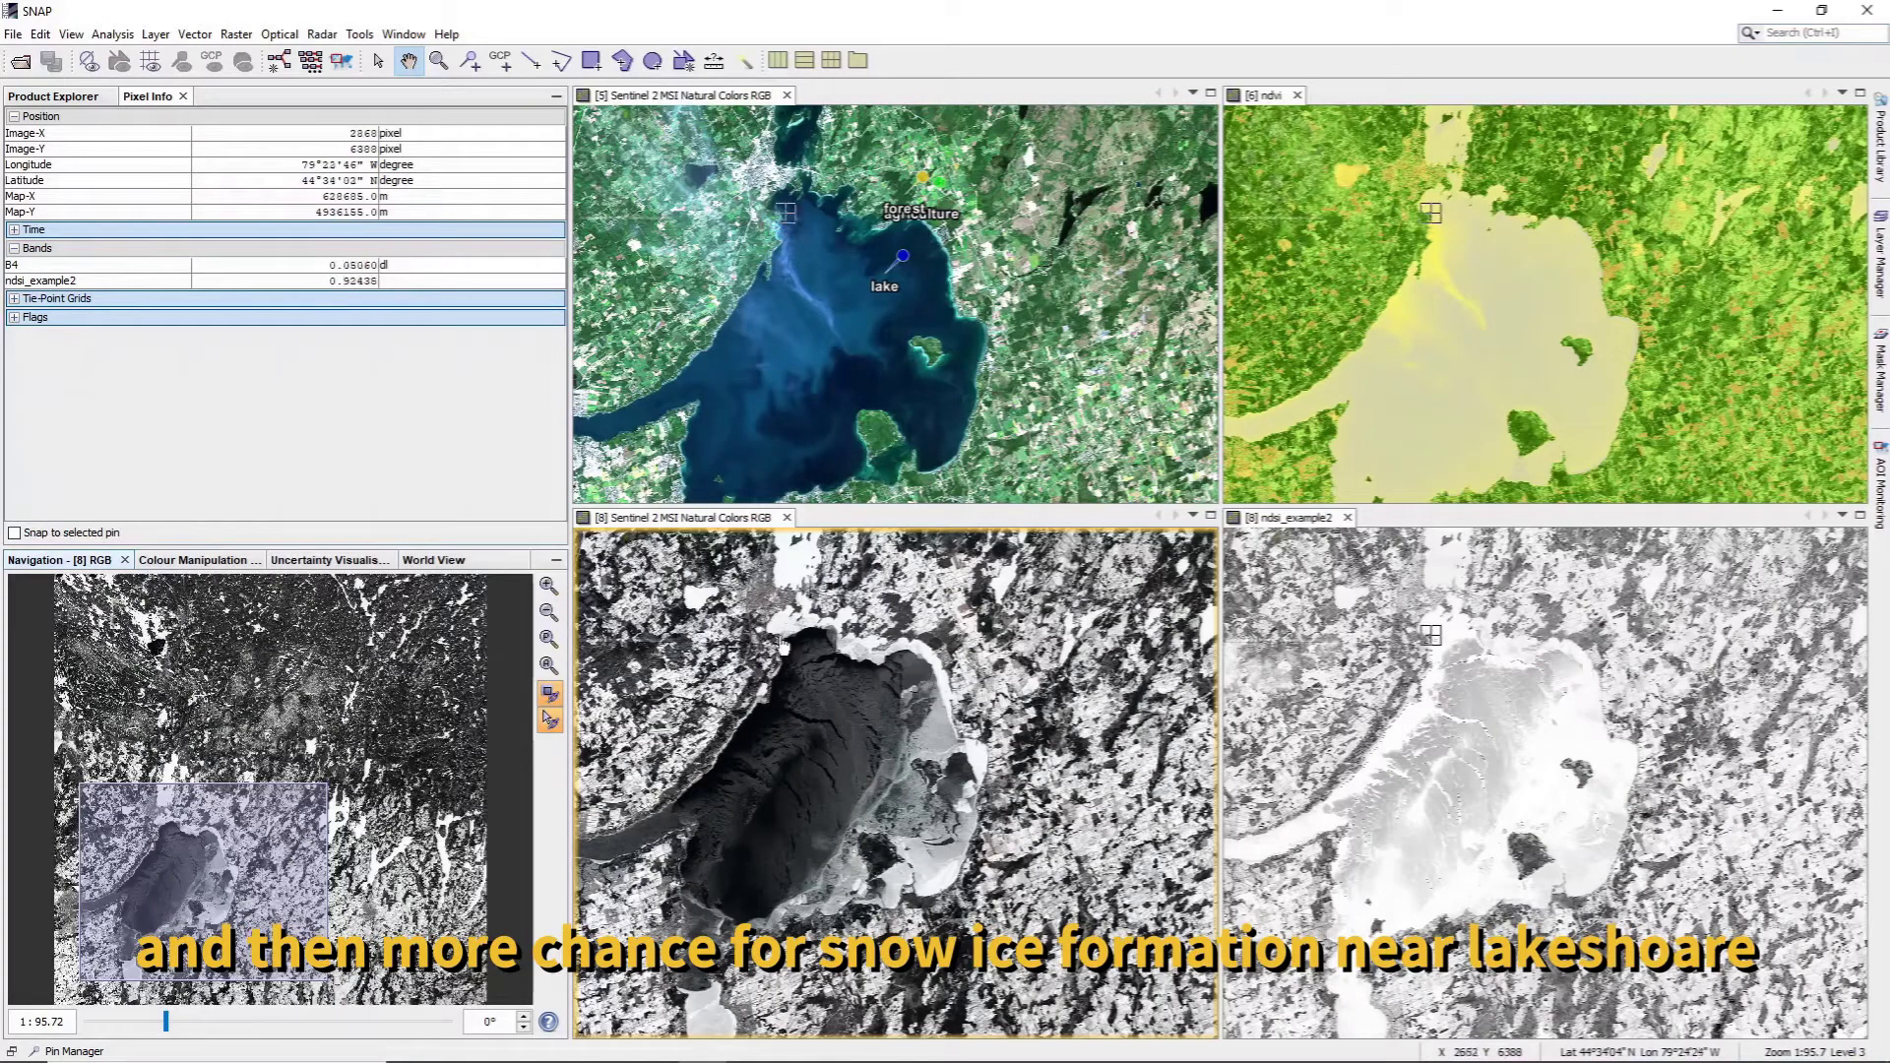
scroll(800, 872, "up", 3)
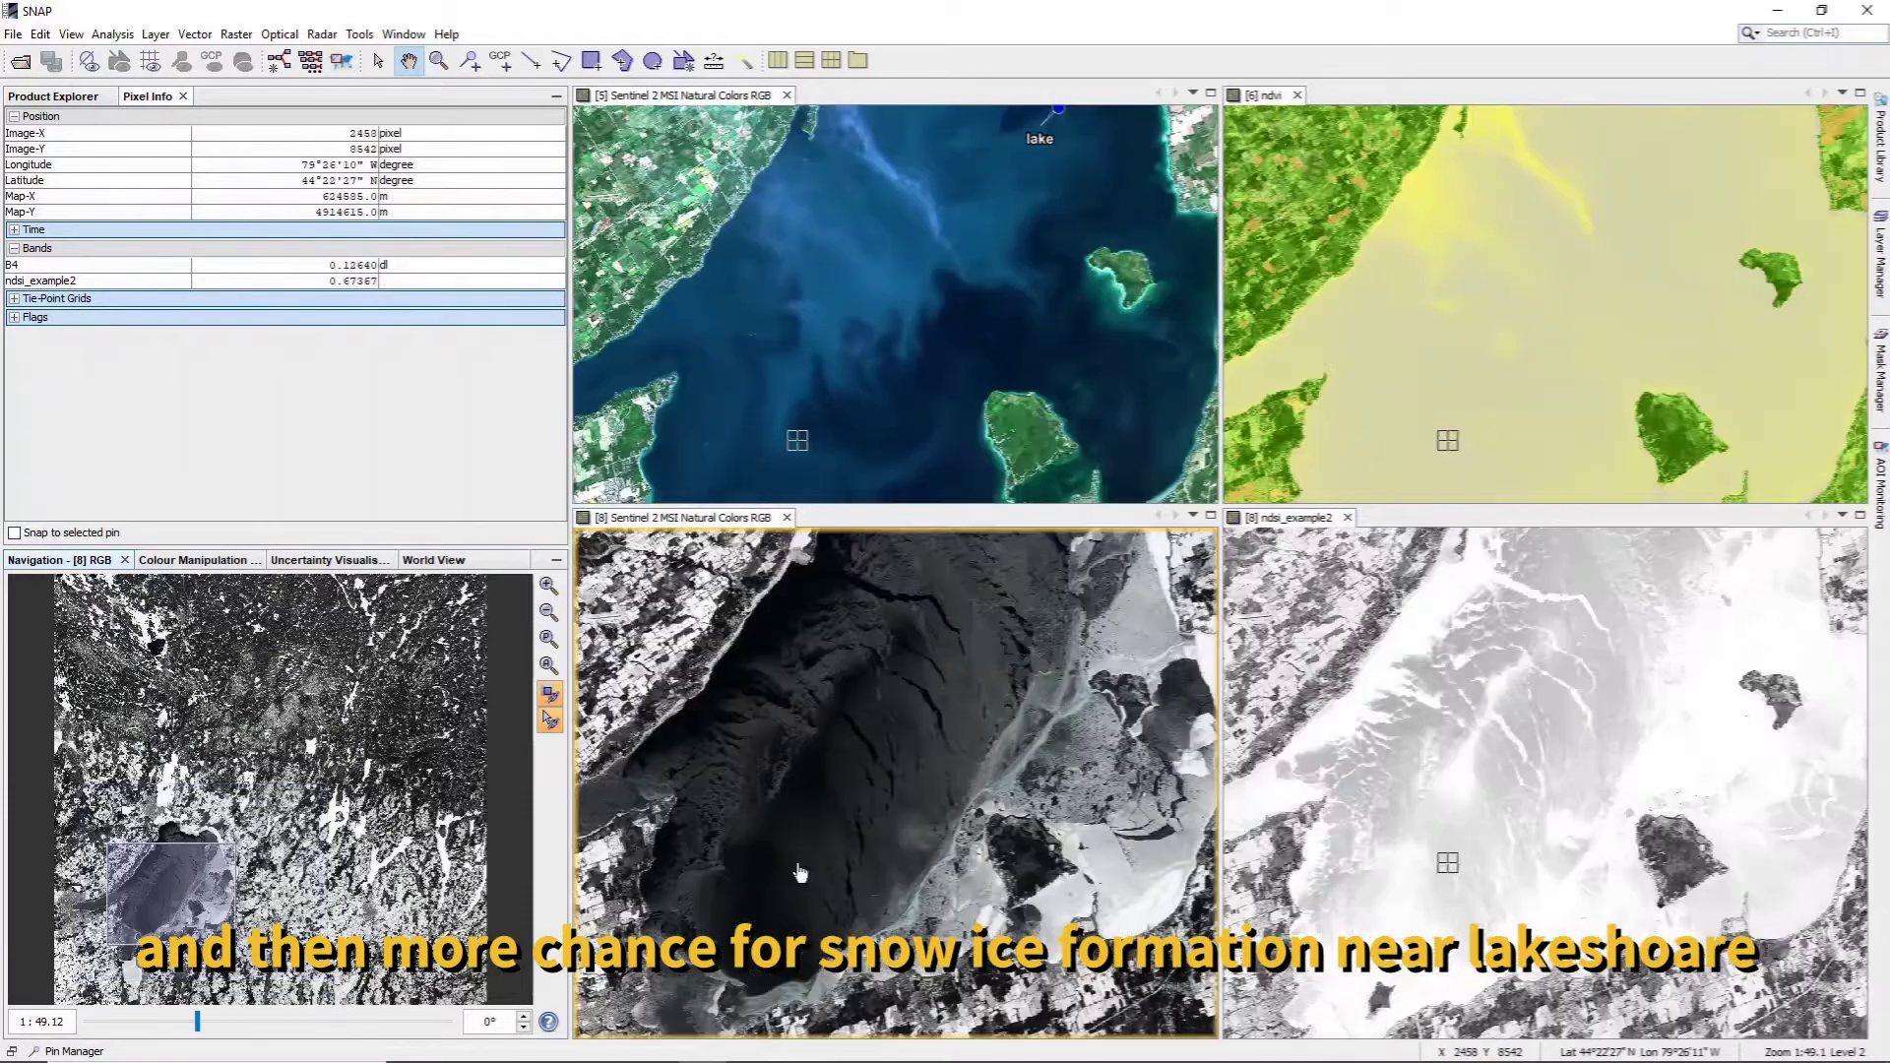